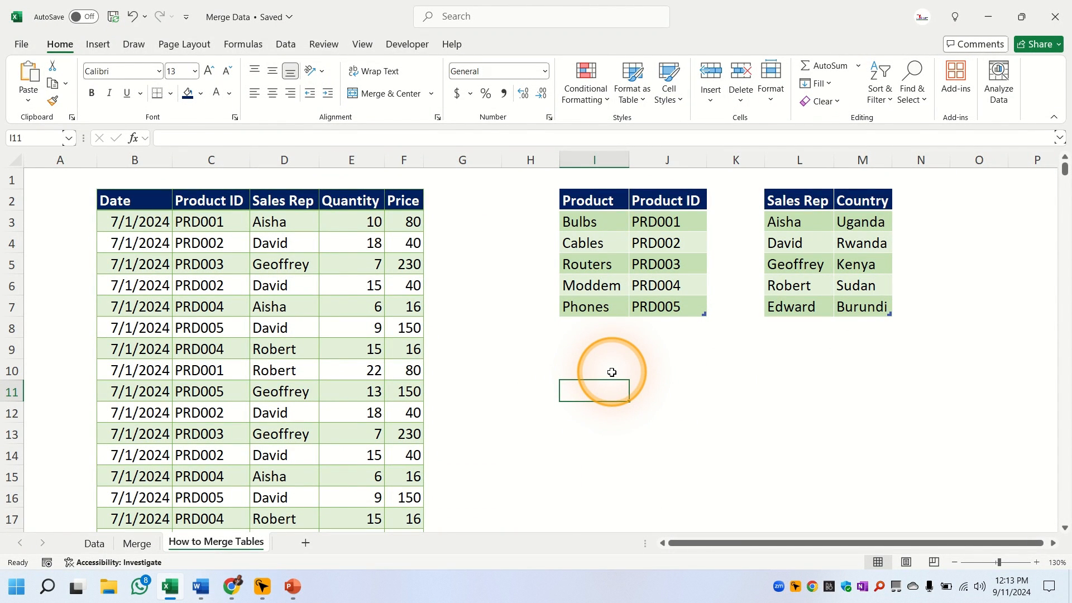
Examine the Date, Product ID, Sales Rep, Quantity and Price columns of the sales table.
click(567, 373)
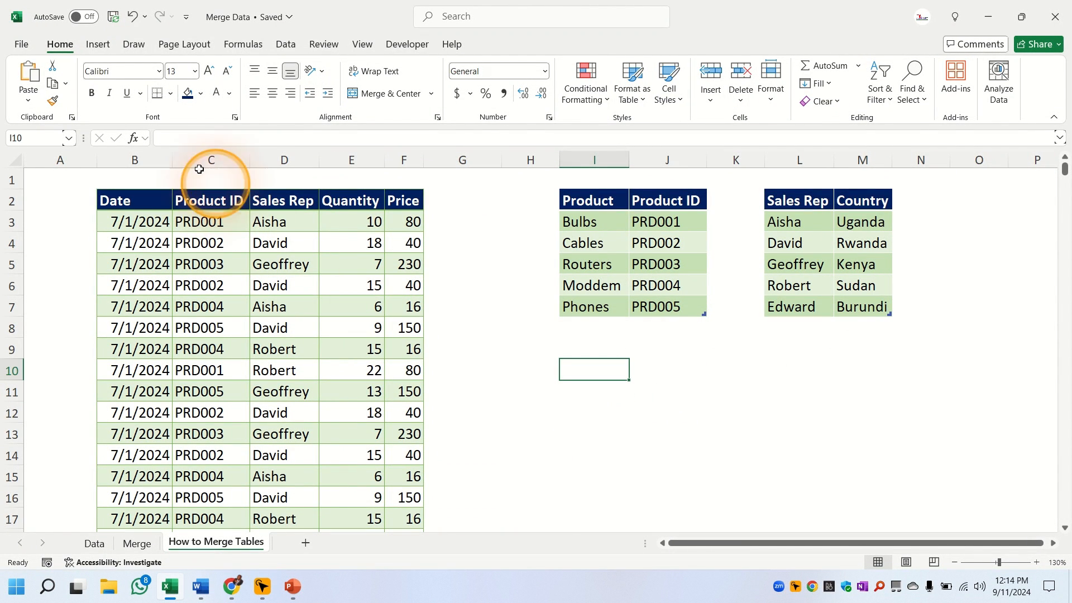
drag(119, 200, 328, 373)
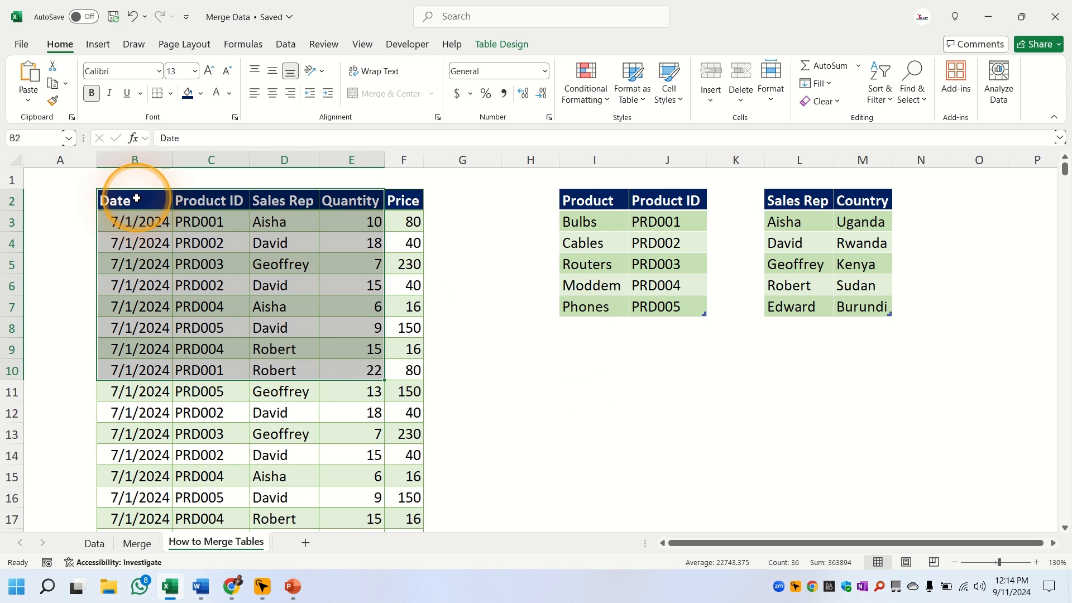
drag(139, 201, 137, 406)
drag(223, 203, 209, 391)
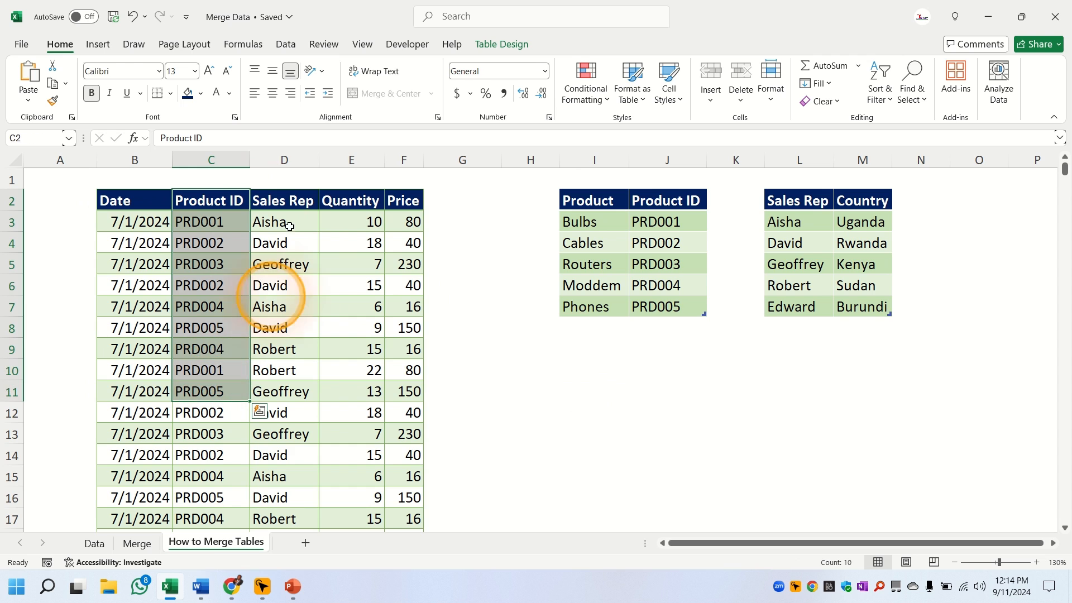
drag(286, 198, 296, 371)
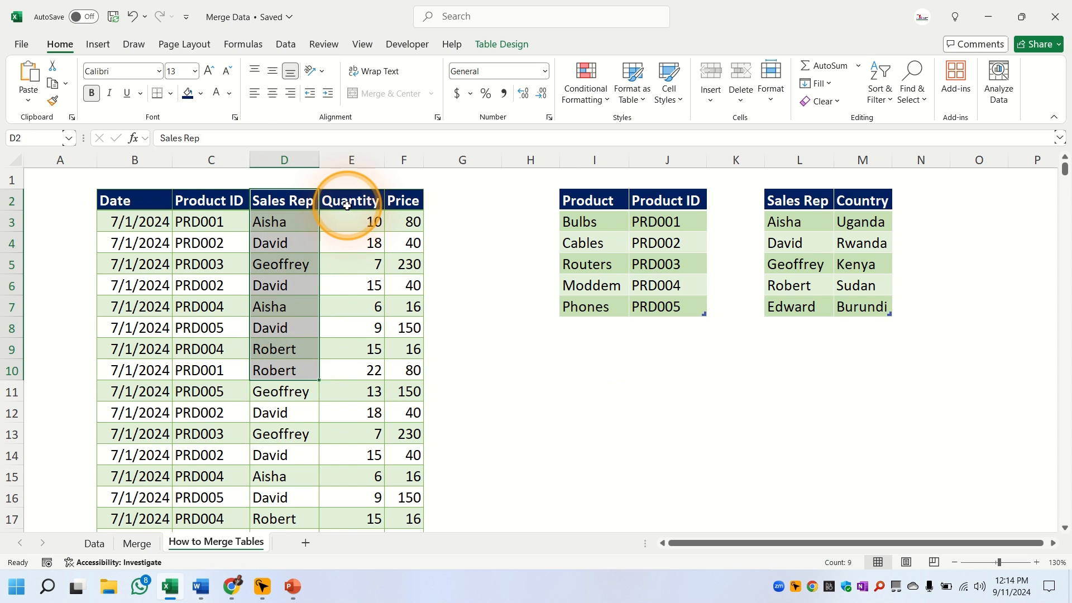
drag(347, 205, 344, 331)
click(408, 207)
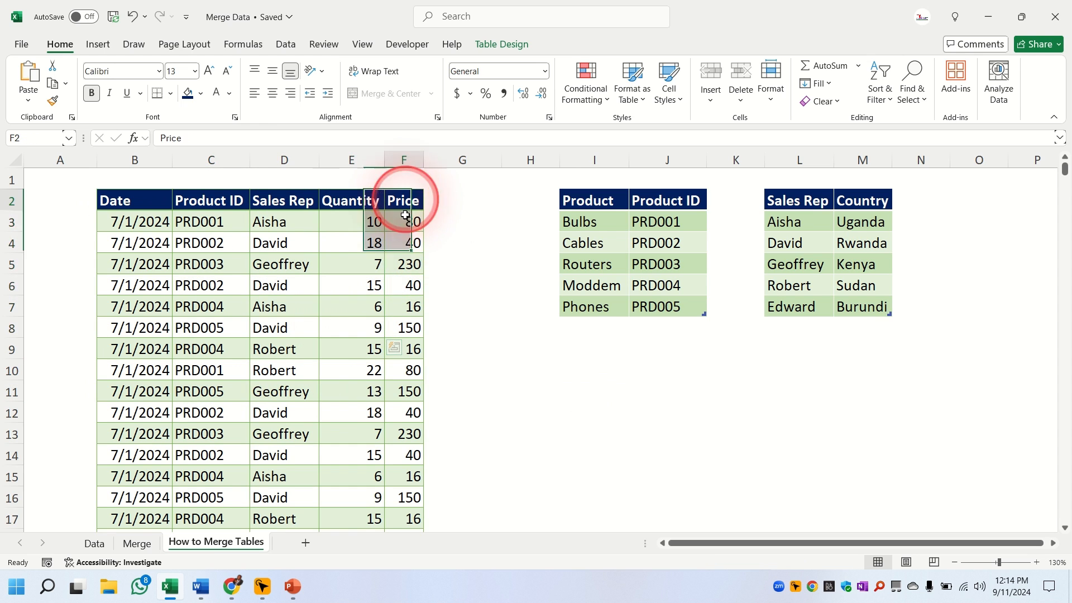
drag(405, 215, 397, 326)
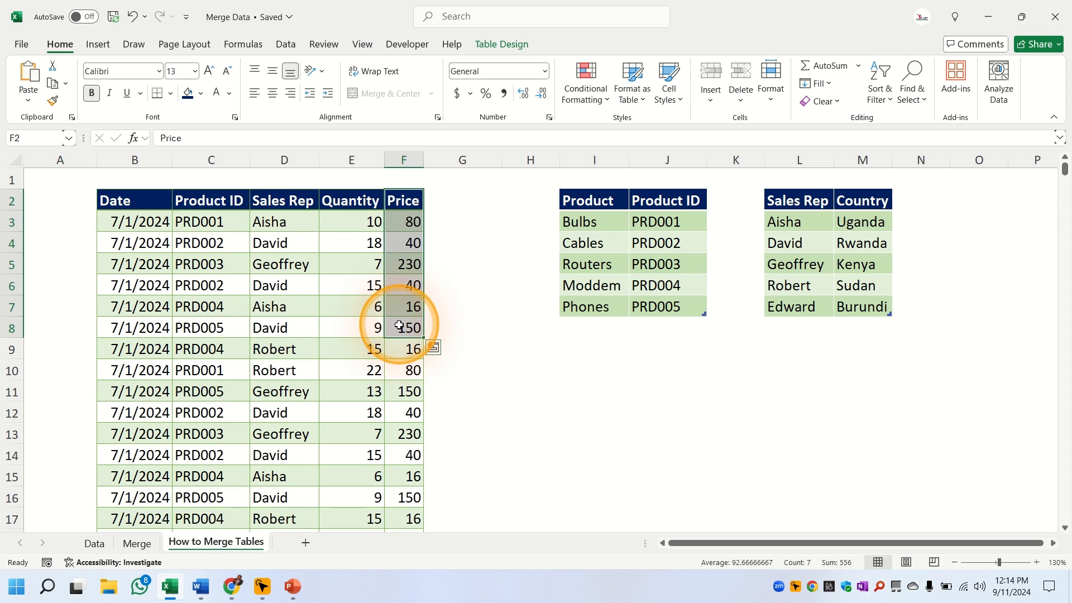
click(262, 246)
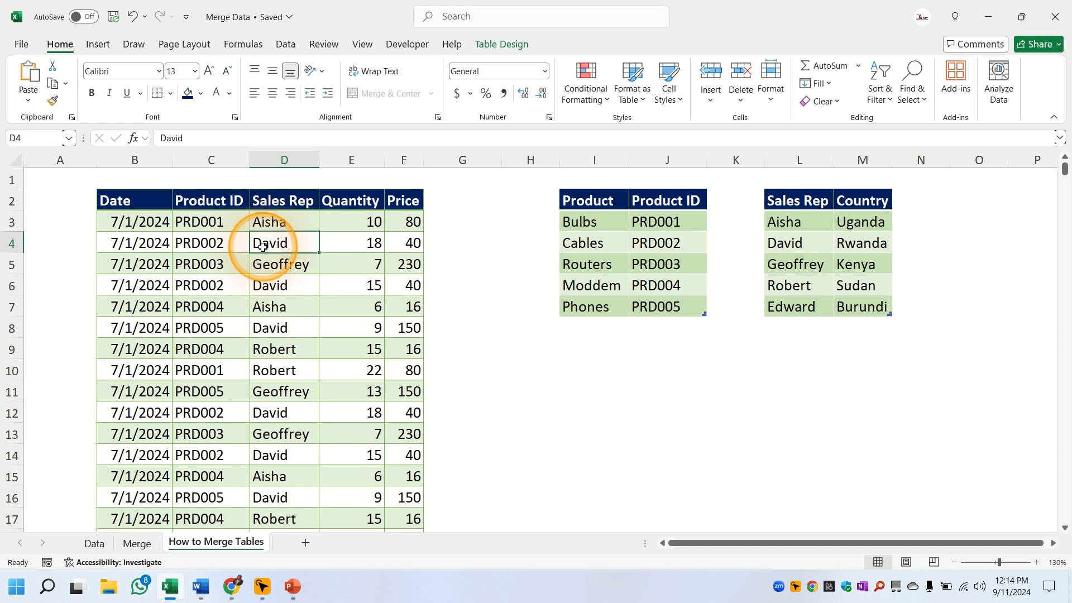
Review the Product/Product ID table and the Sales Rep/Country table alongside the main sales table.
click(686, 399)
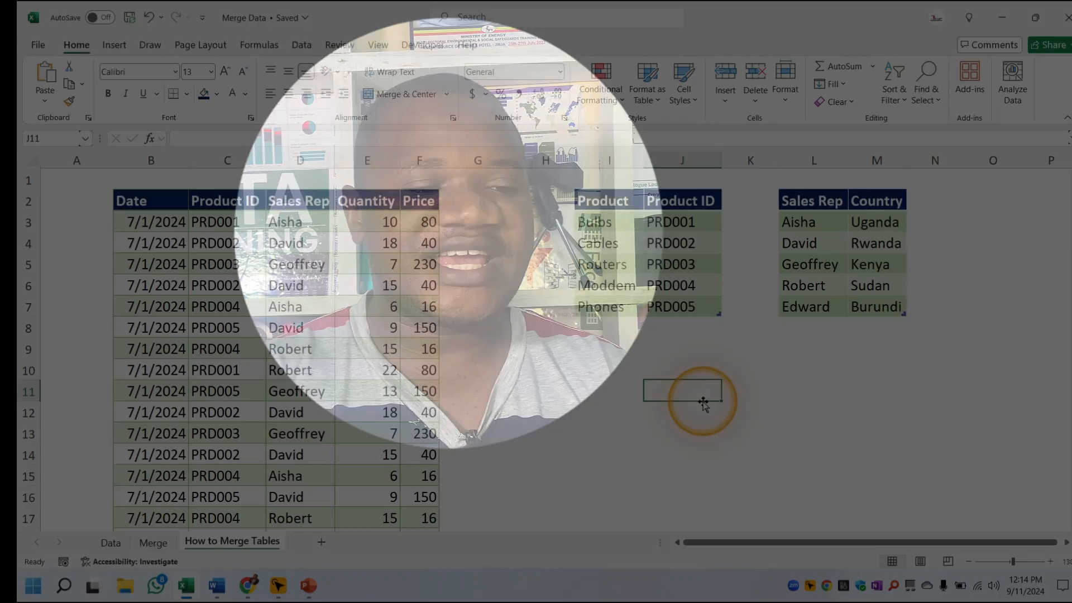
drag(605, 199, 686, 304)
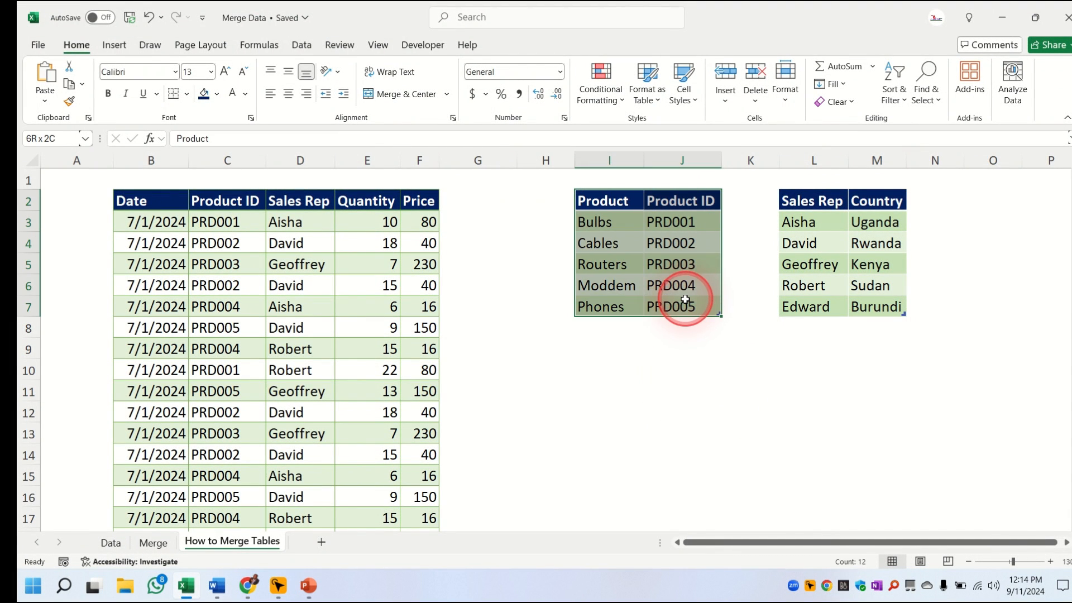
click(704, 413)
drag(810, 199, 865, 308)
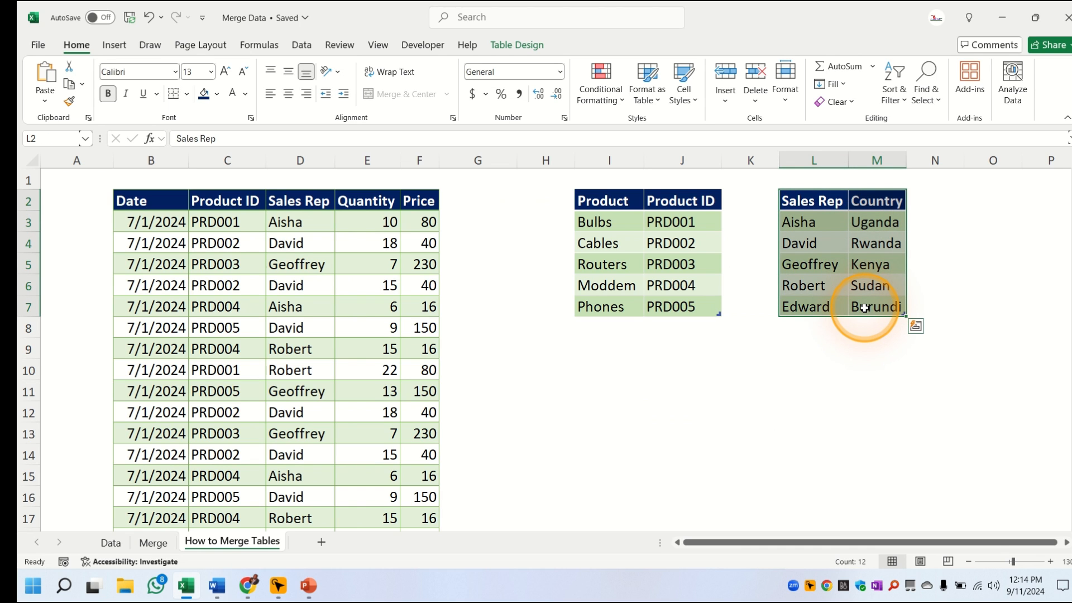
click(682, 370)
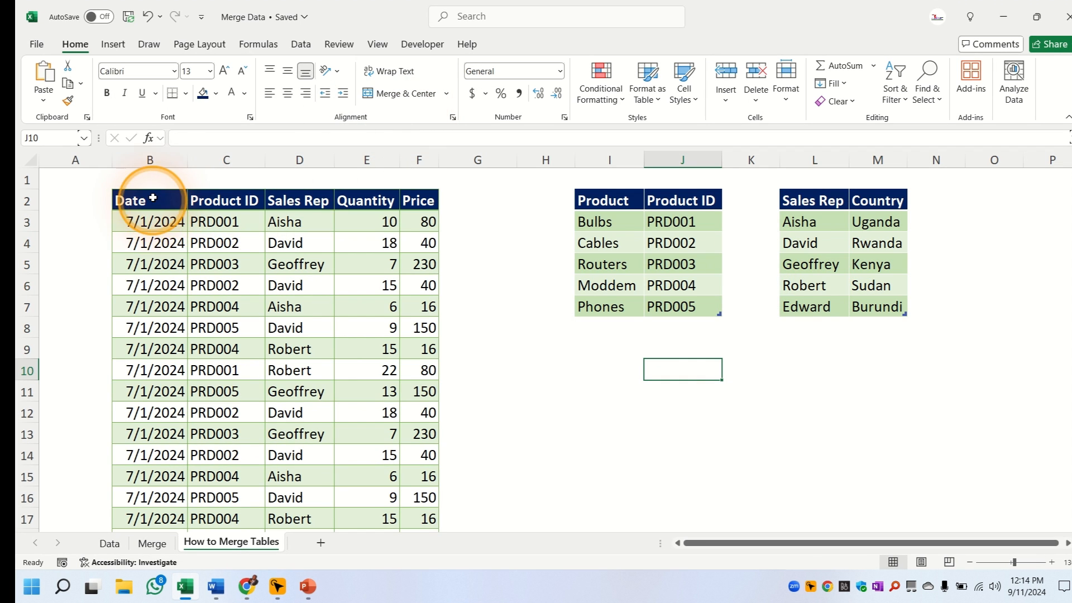
drag(158, 200, 389, 408)
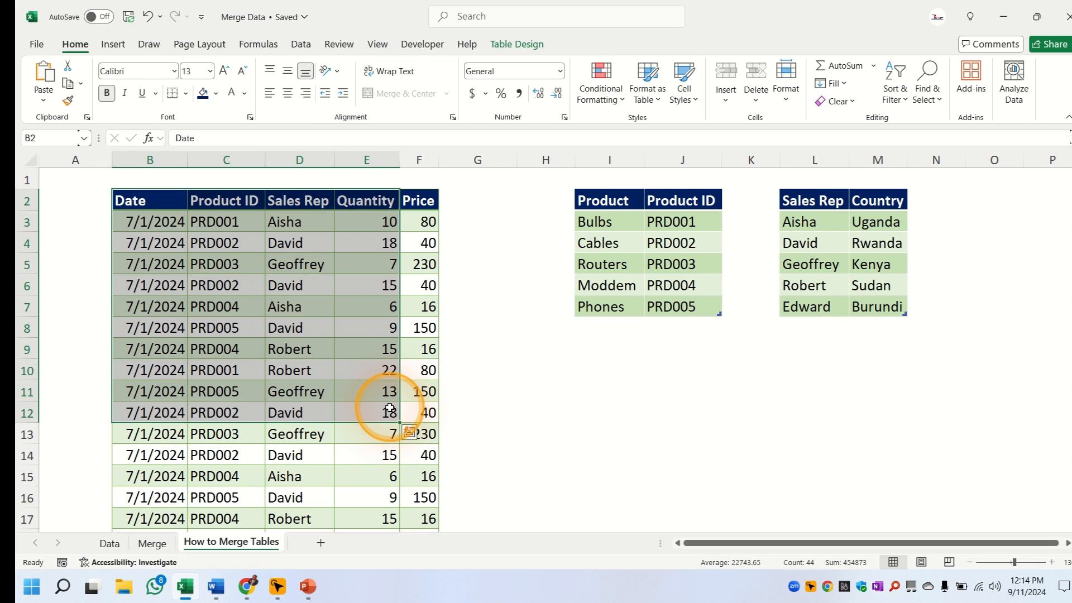
click(505, 411)
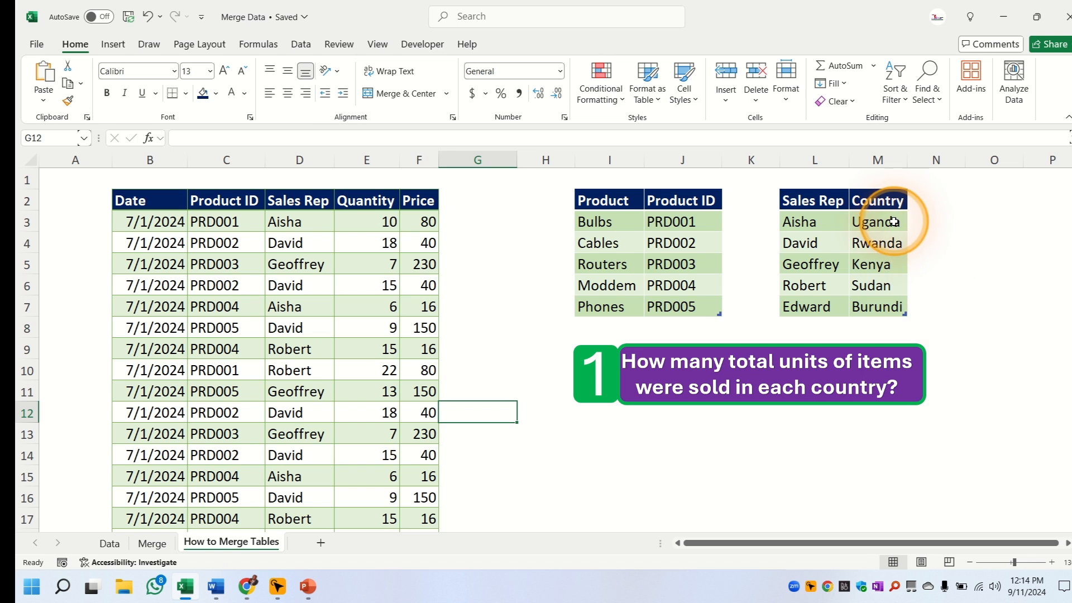
Compare the sales rows with the country and product tables to see which fields link them, using Cables and PRD002 as an example.
drag(893, 220, 886, 292)
click(790, 472)
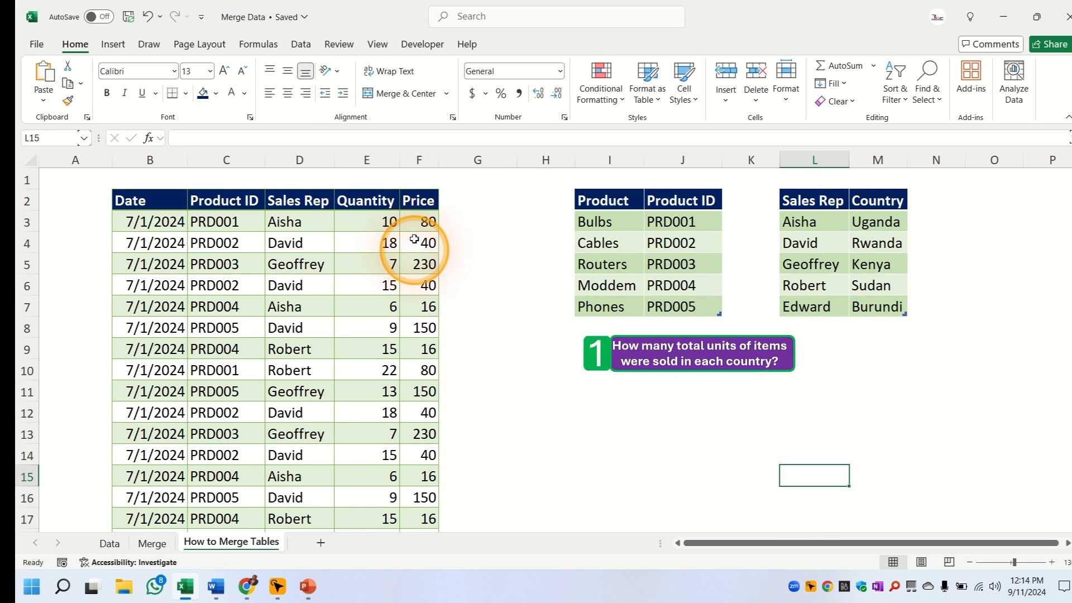
drag(420, 207, 416, 389)
click(755, 451)
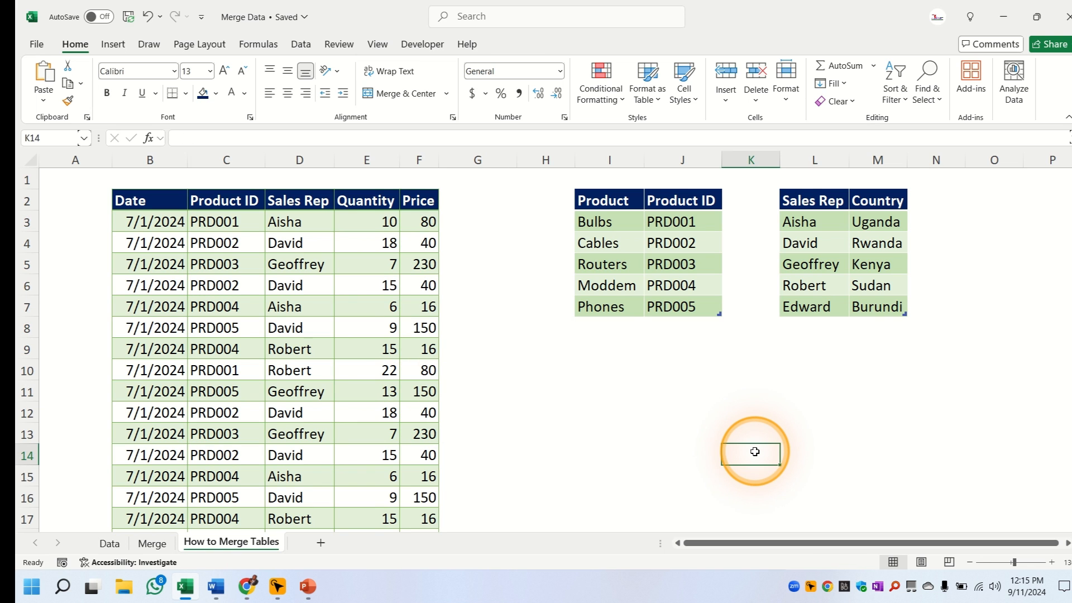
click(608, 247)
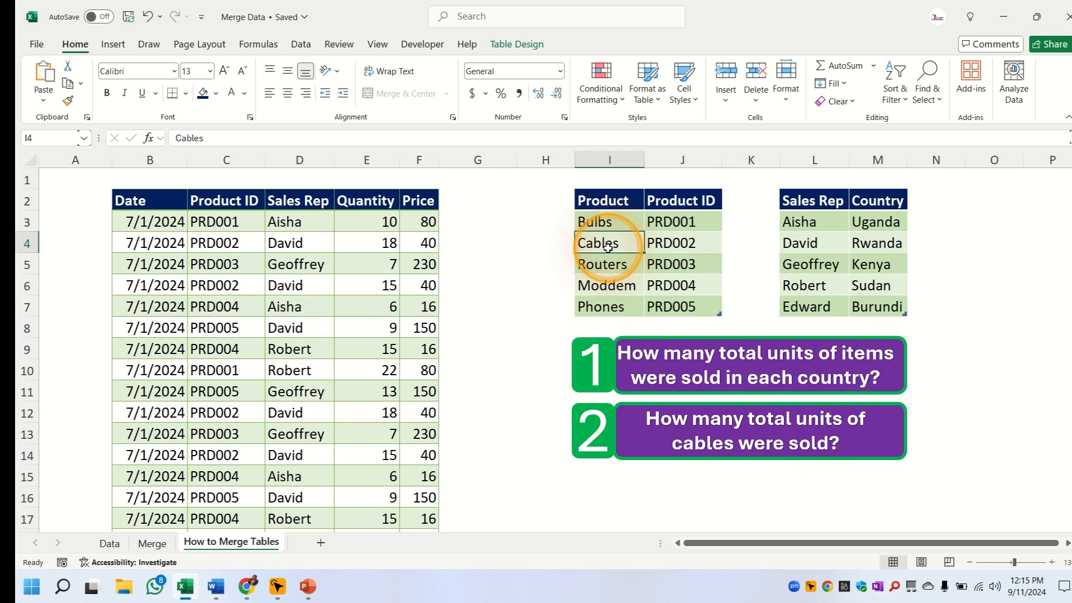
click(311, 237)
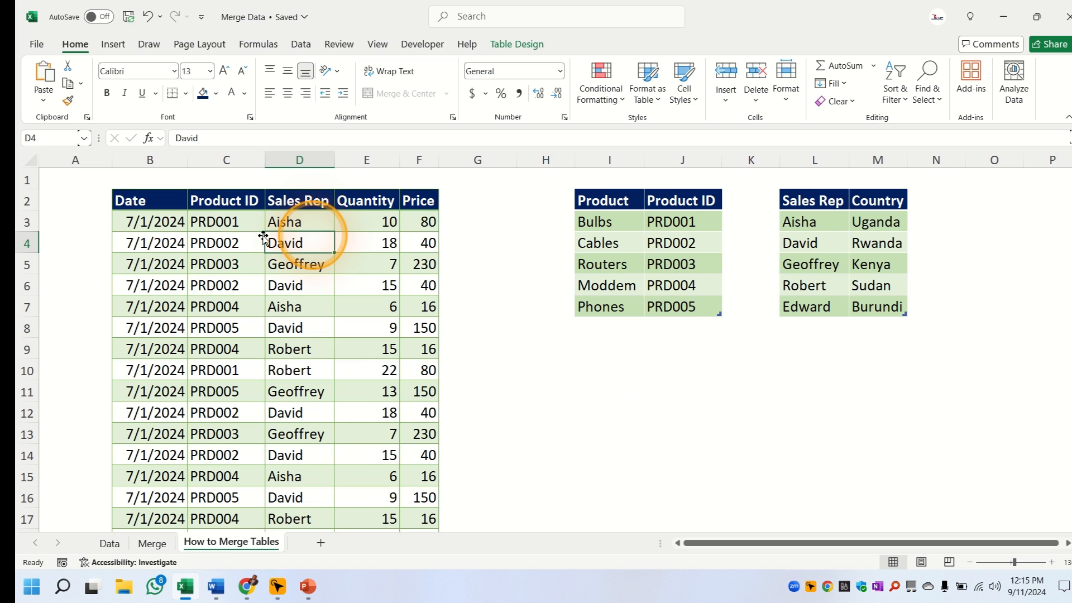
click(236, 246)
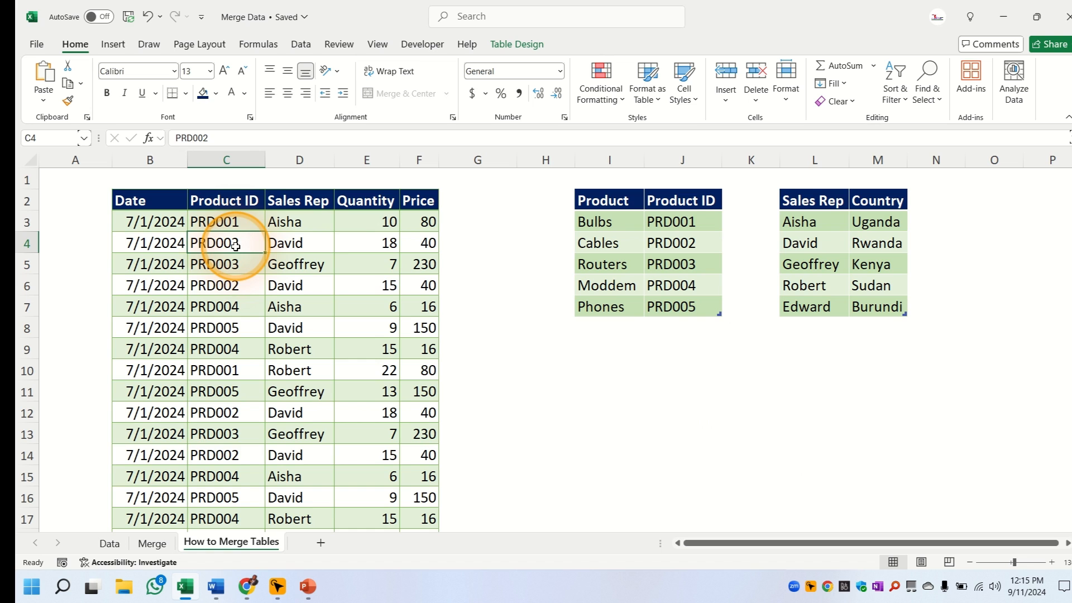
click(598, 243)
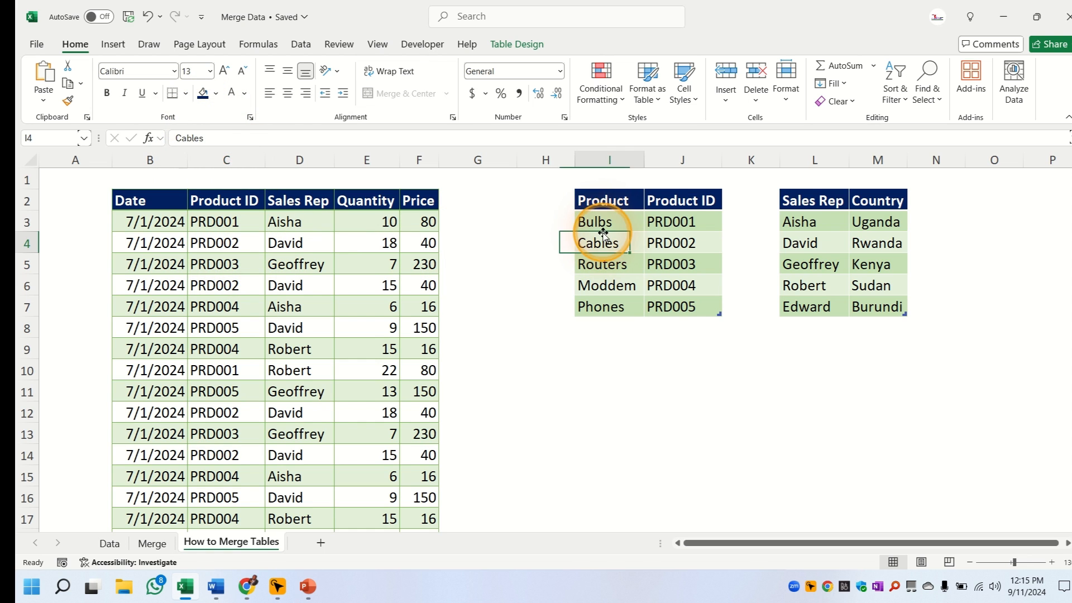
click(820, 243)
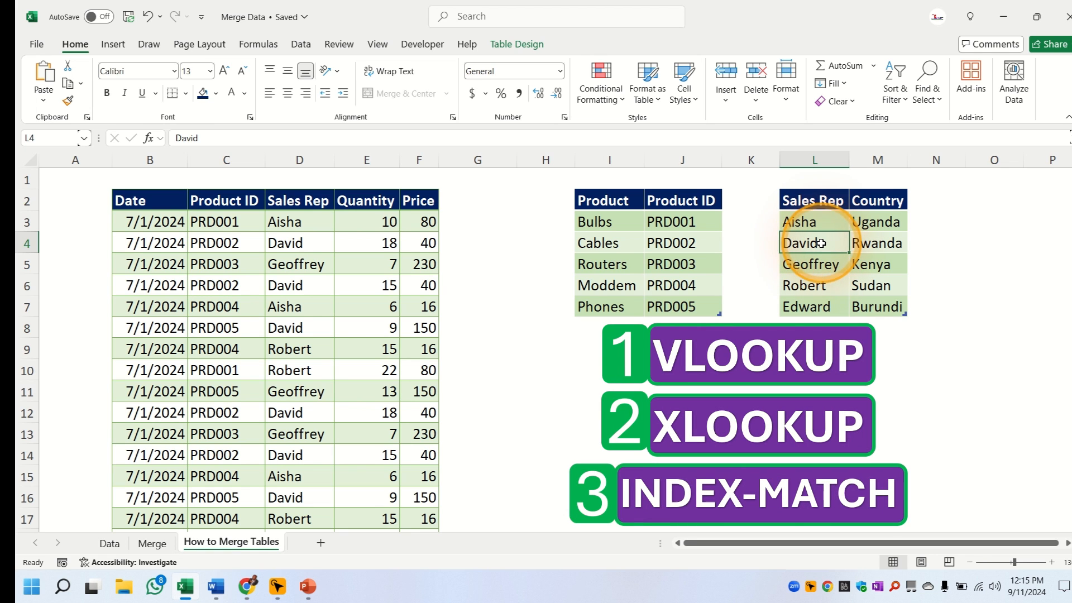
Add a column headed Product to the sales table in cell G2, directly after Price.
click(412, 222)
click(461, 202)
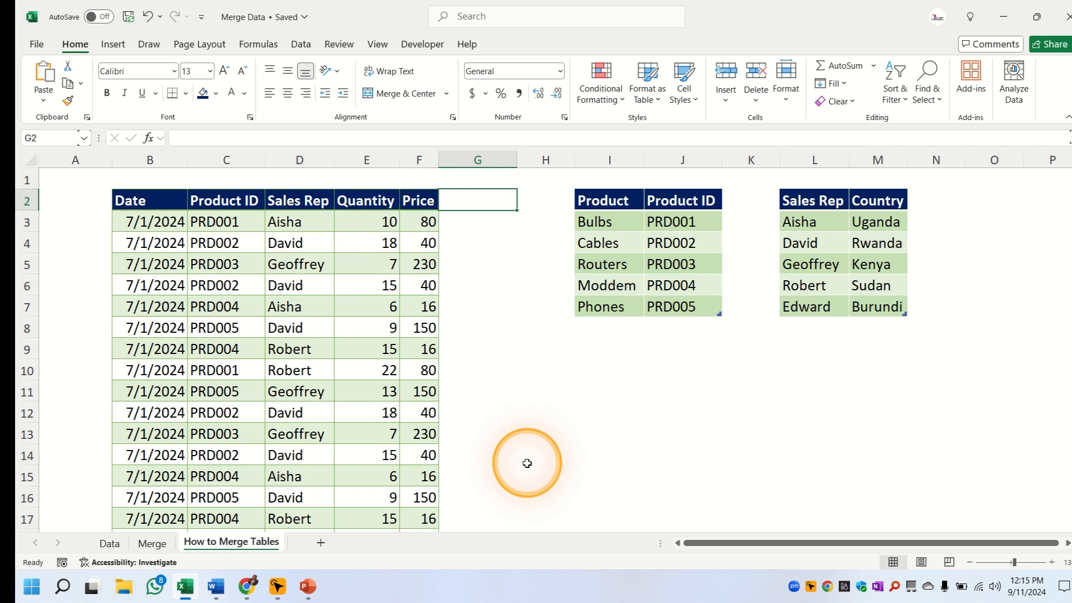
text(Product)
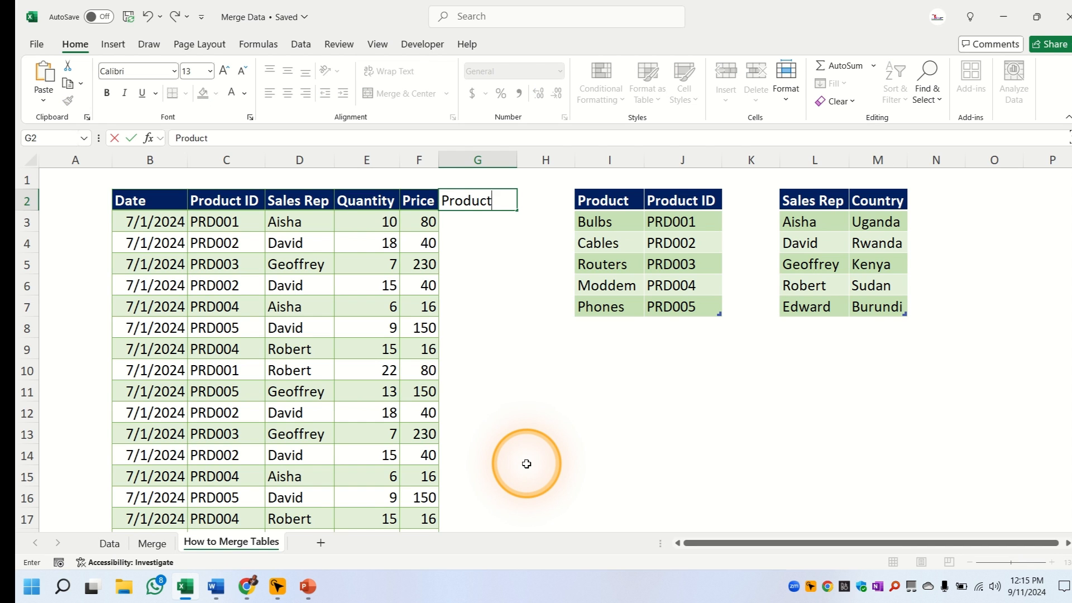
key(Return)
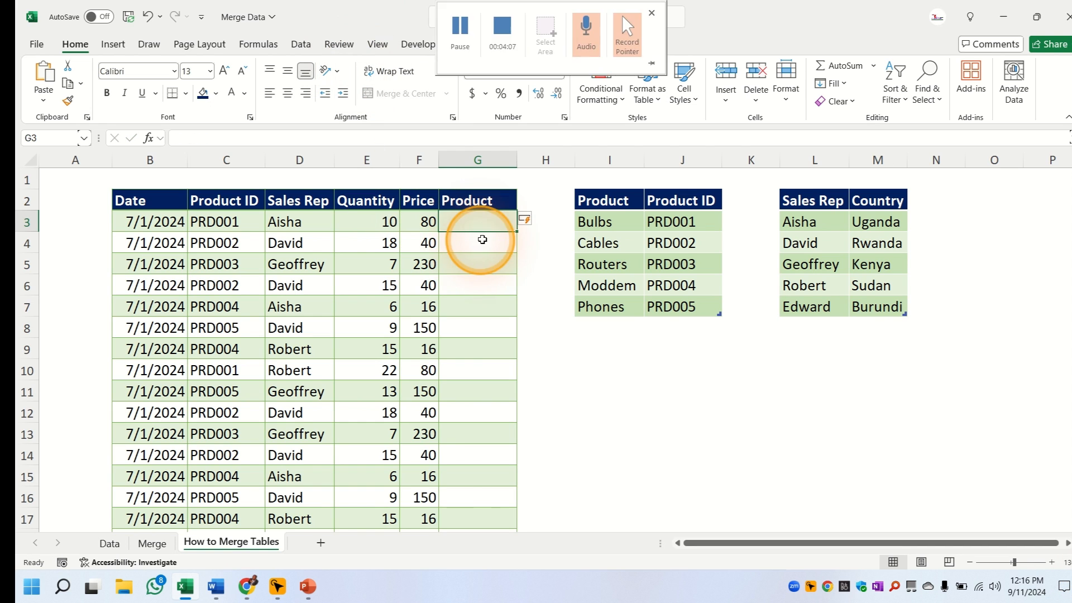
Fill the sales table's Product column by entering =XLOOKUP(C3,$J$3:$J$7,$I$3:$I$7) in G3.
text(=)
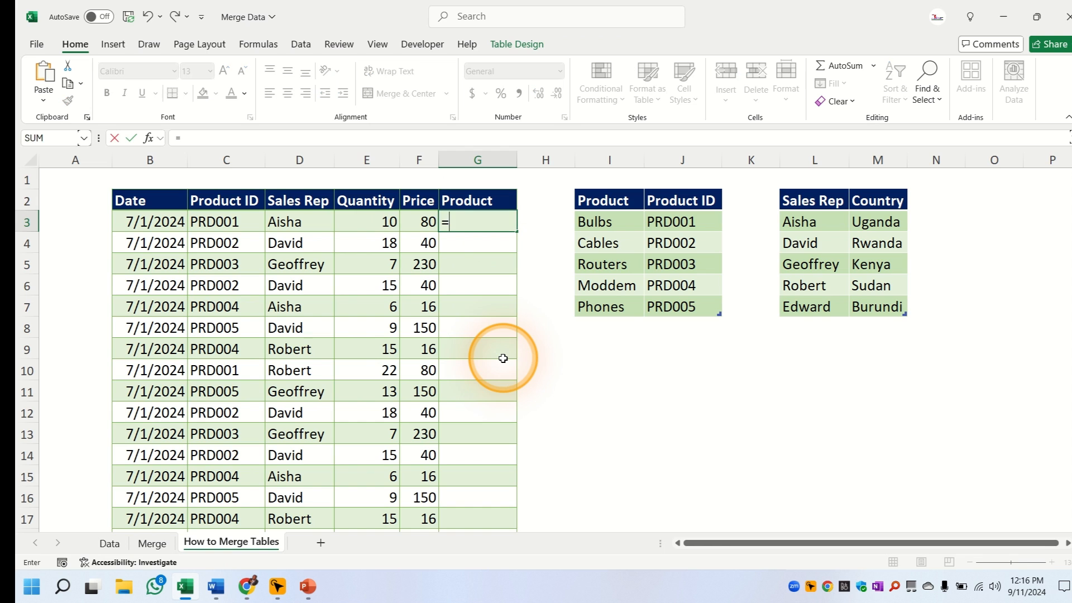
text(xl)
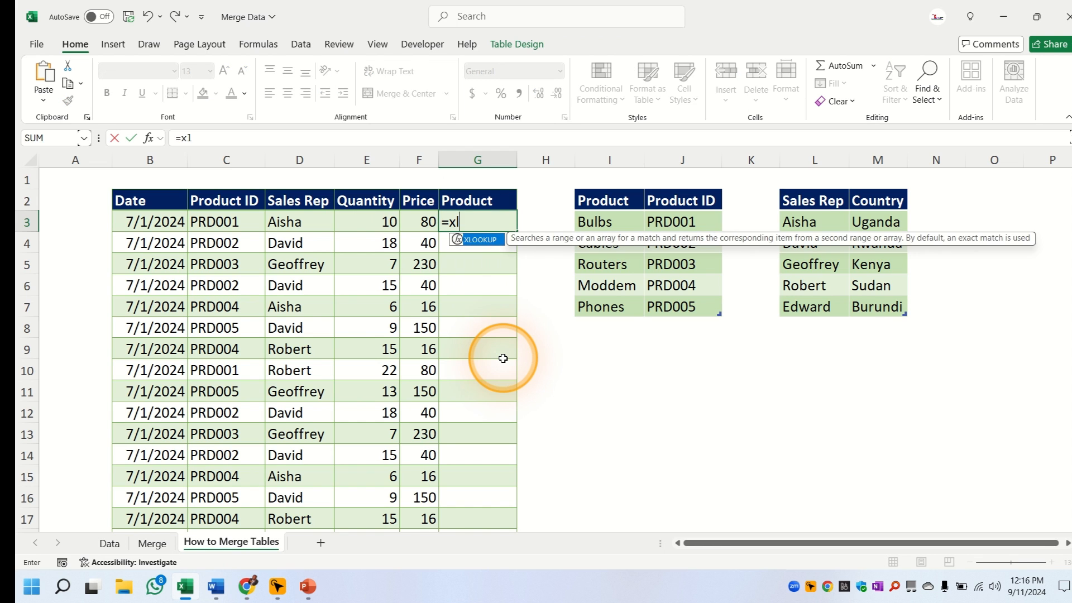
text(o)
key(Tab)
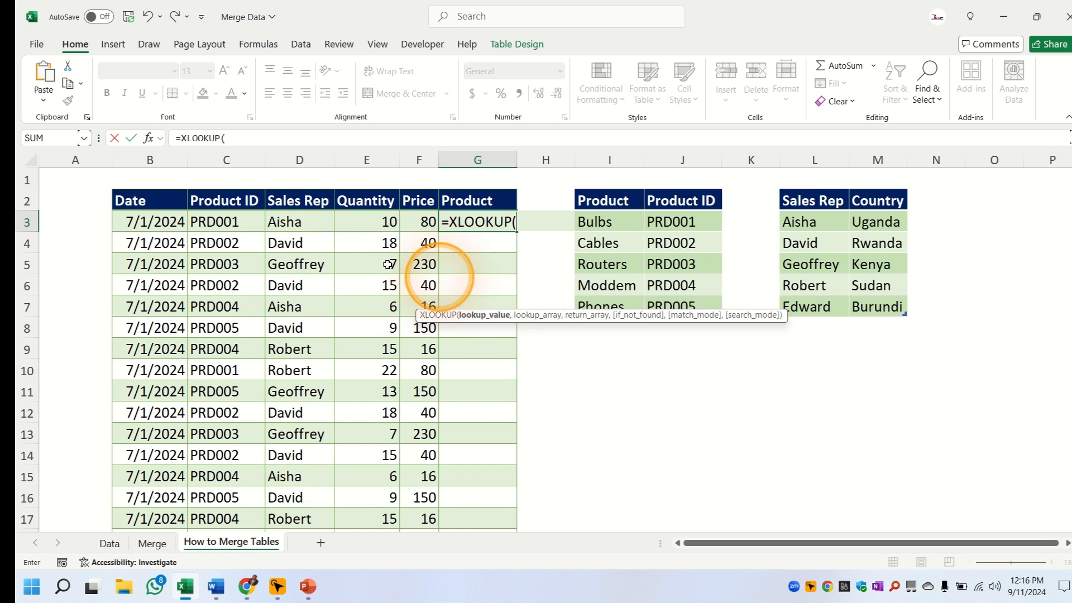
click(220, 222)
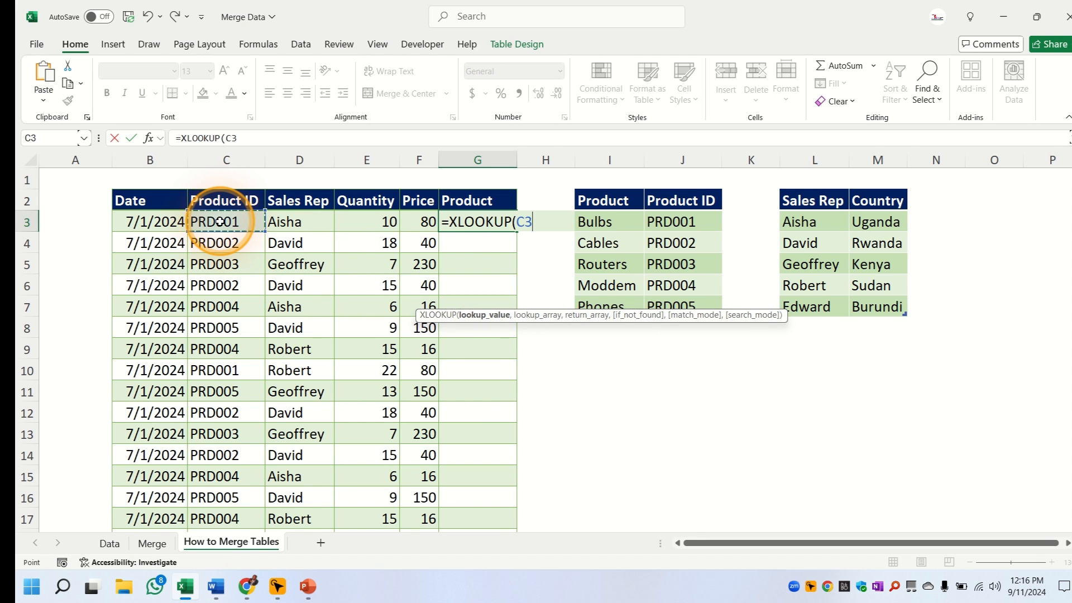
text(,)
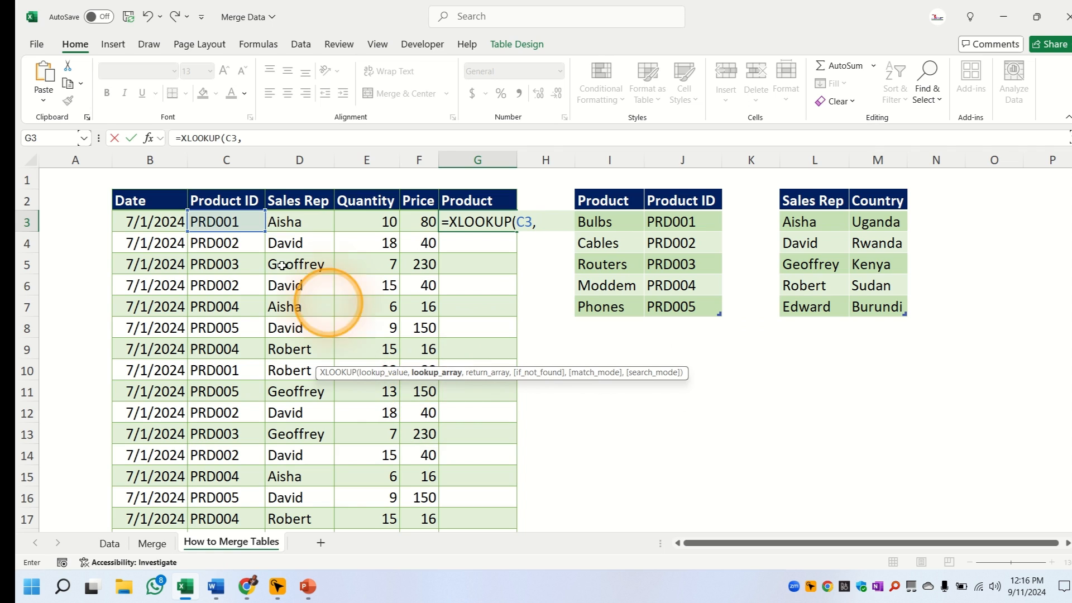
click(681, 191)
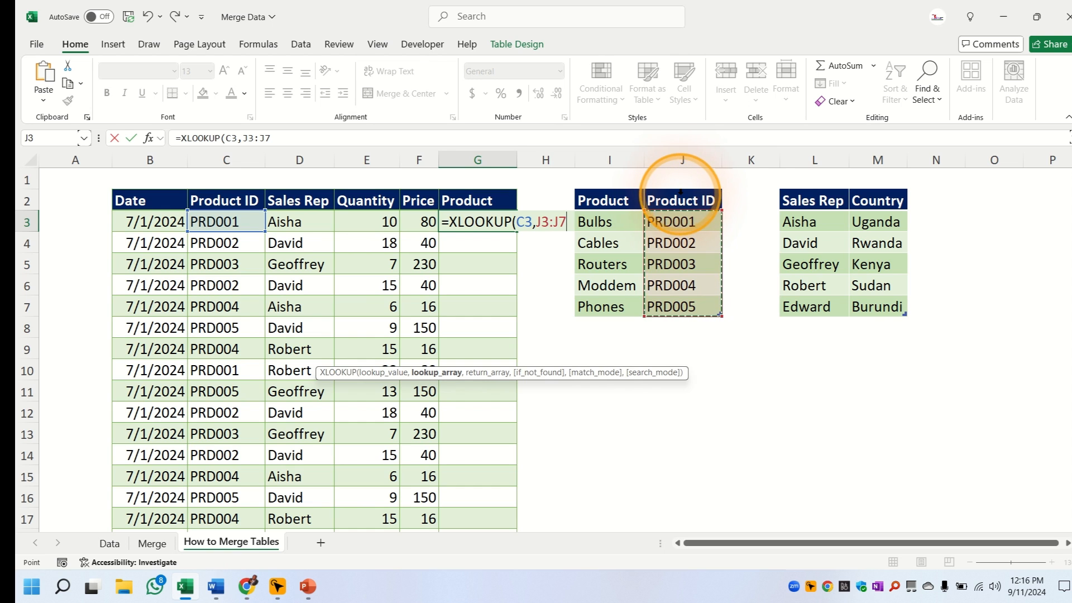
key(F4)
text(,)
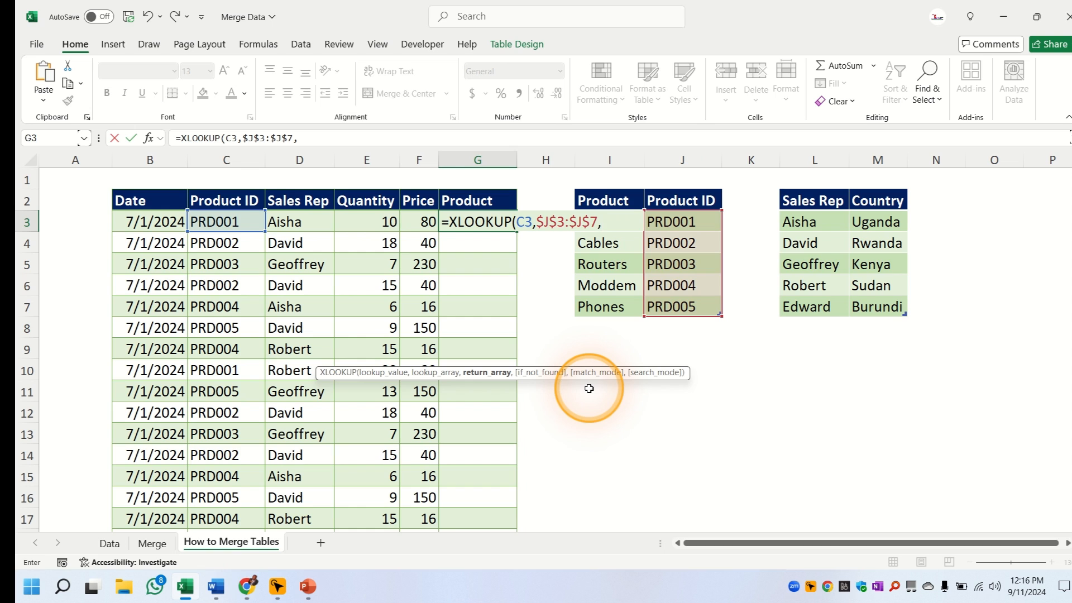
click(612, 190)
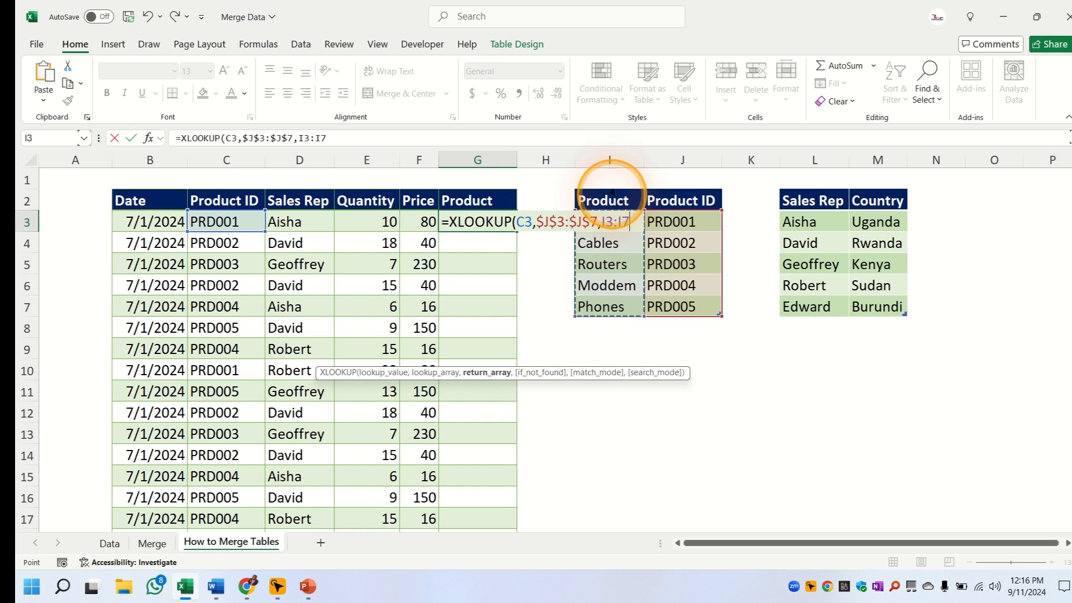
key(F4)
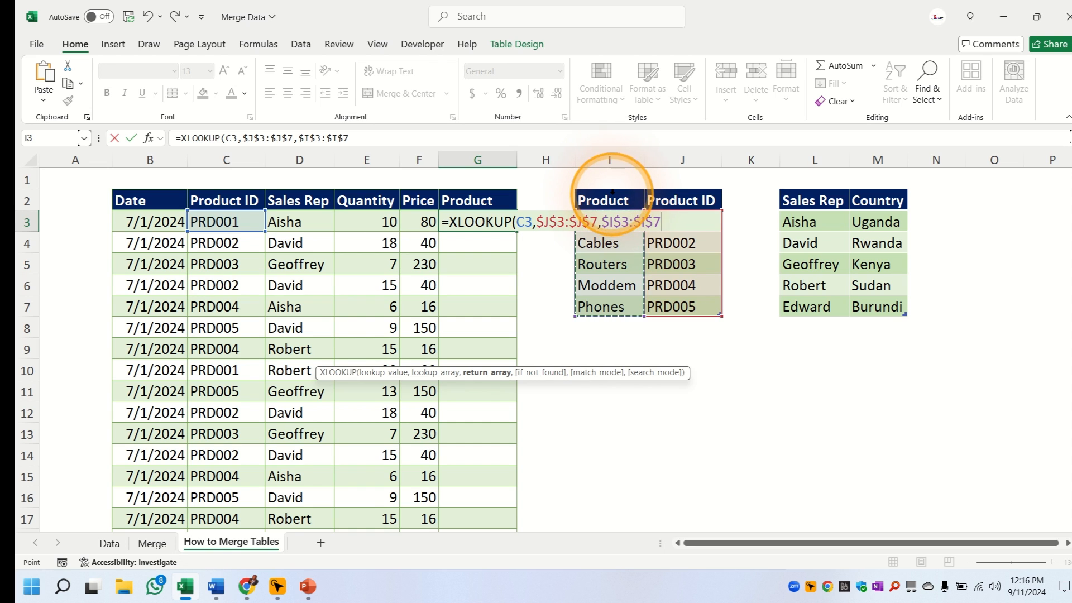
text())
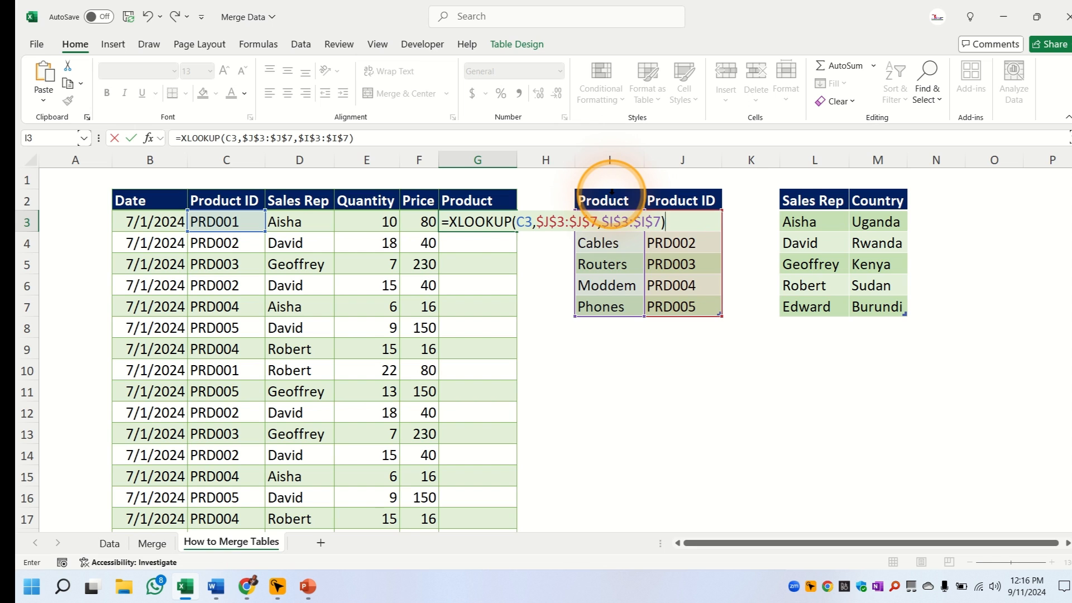
key(Return)
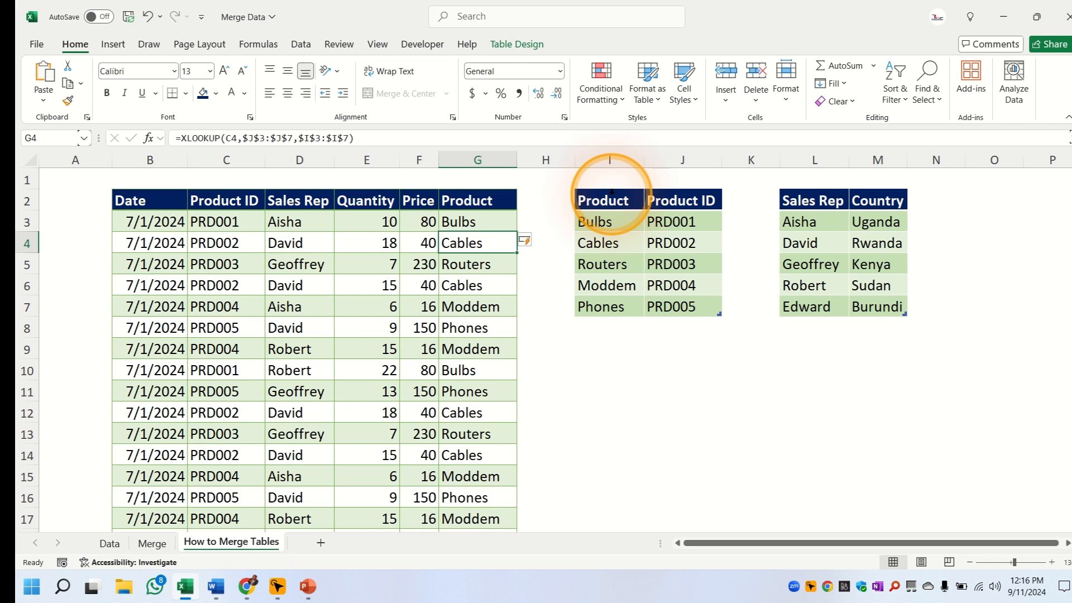
click(219, 224)
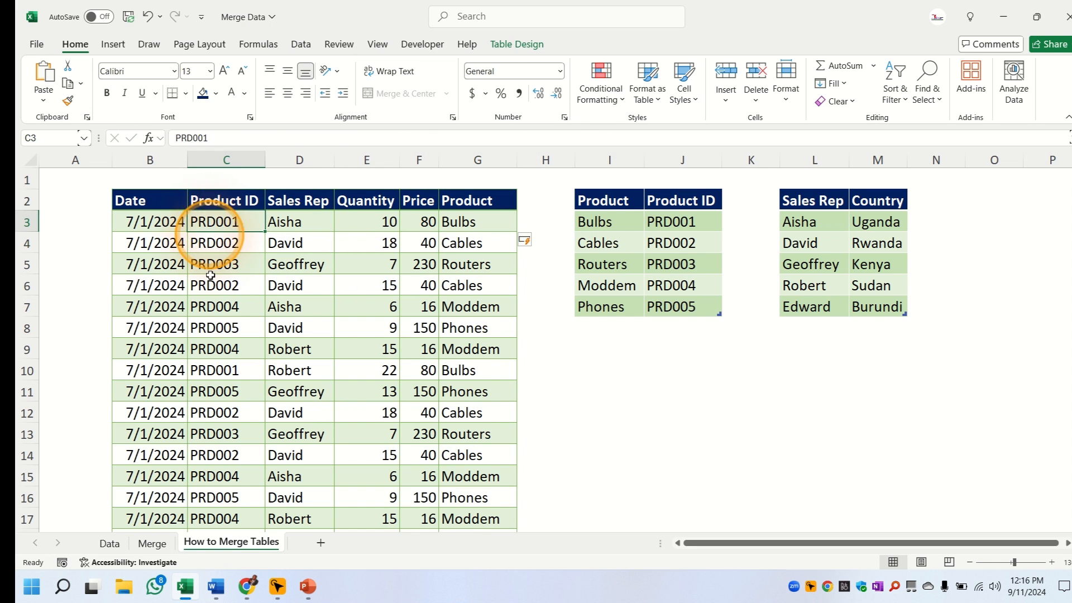
Insert a new column H right after the sales table's Product column and head it Country in cell H2.
click(462, 222)
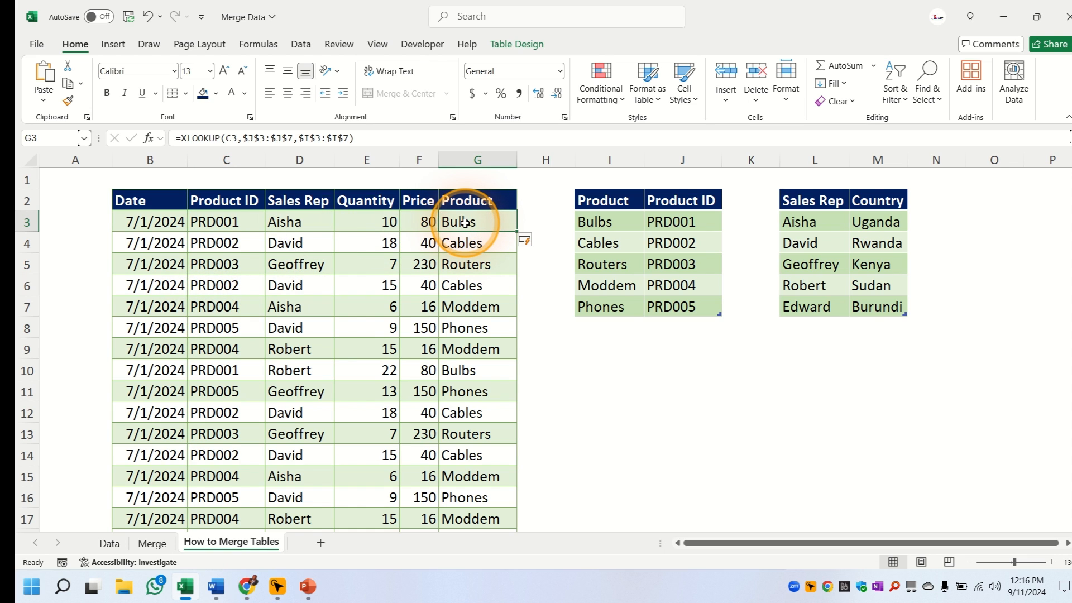
click(553, 160)
right_click(553, 160)
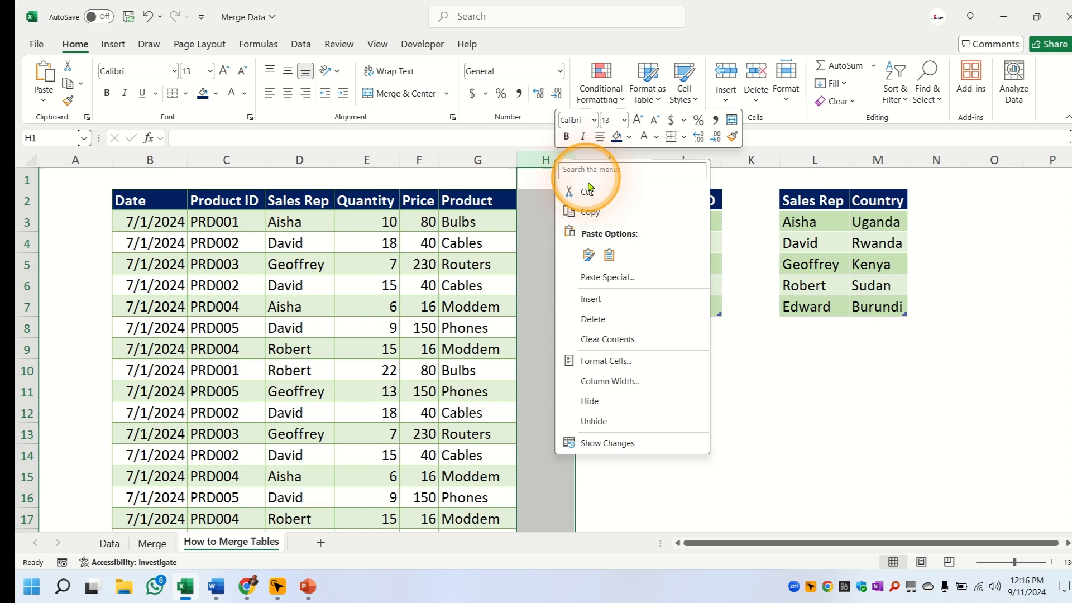
click(591, 298)
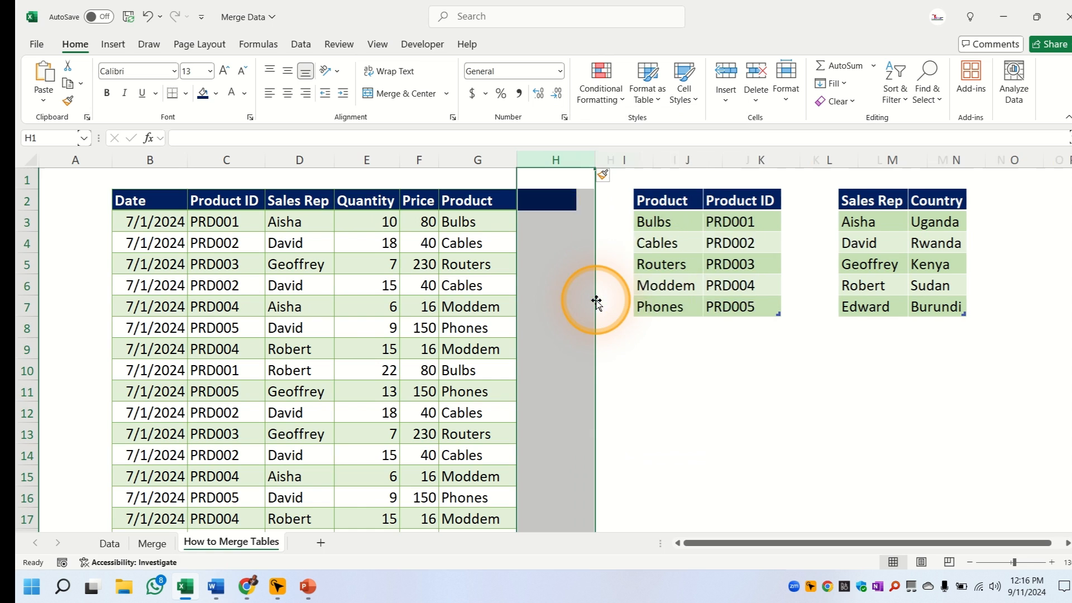
click(562, 203)
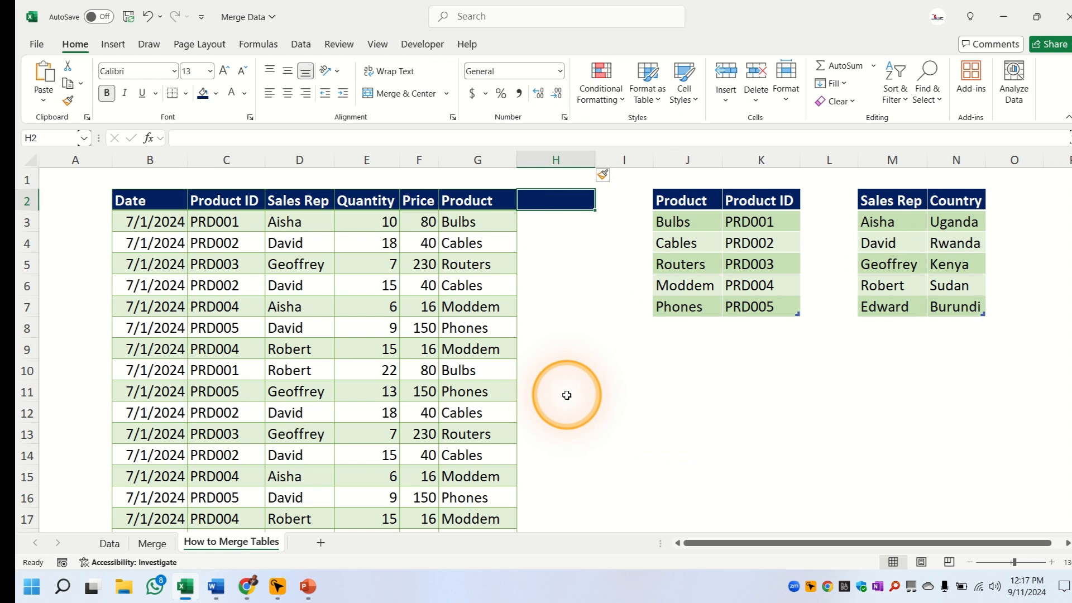
text(Country)
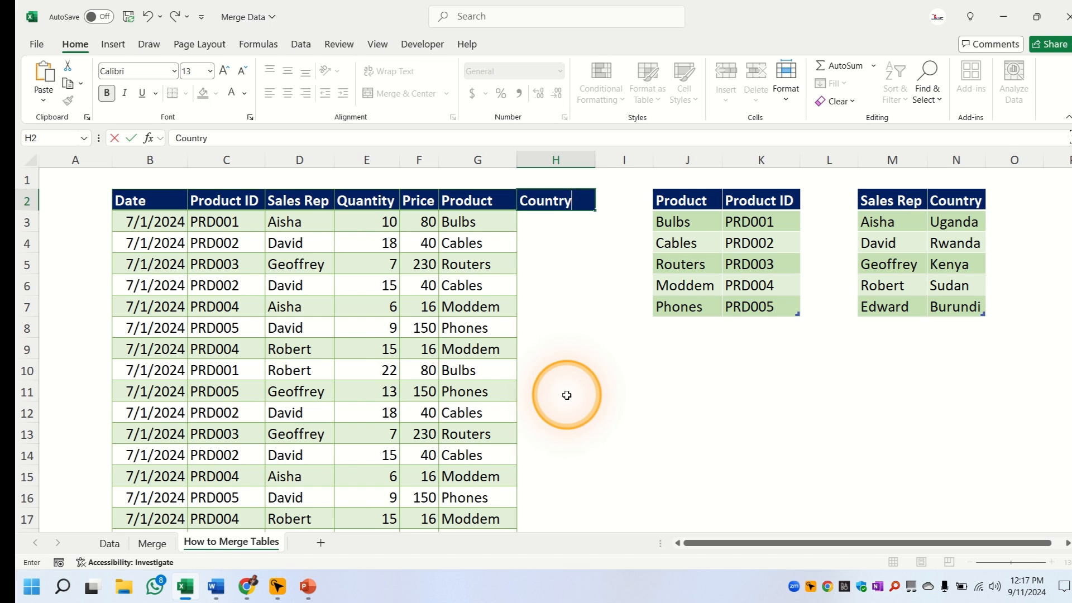
key(Return)
key(Return)
key(Return)
key(Return)
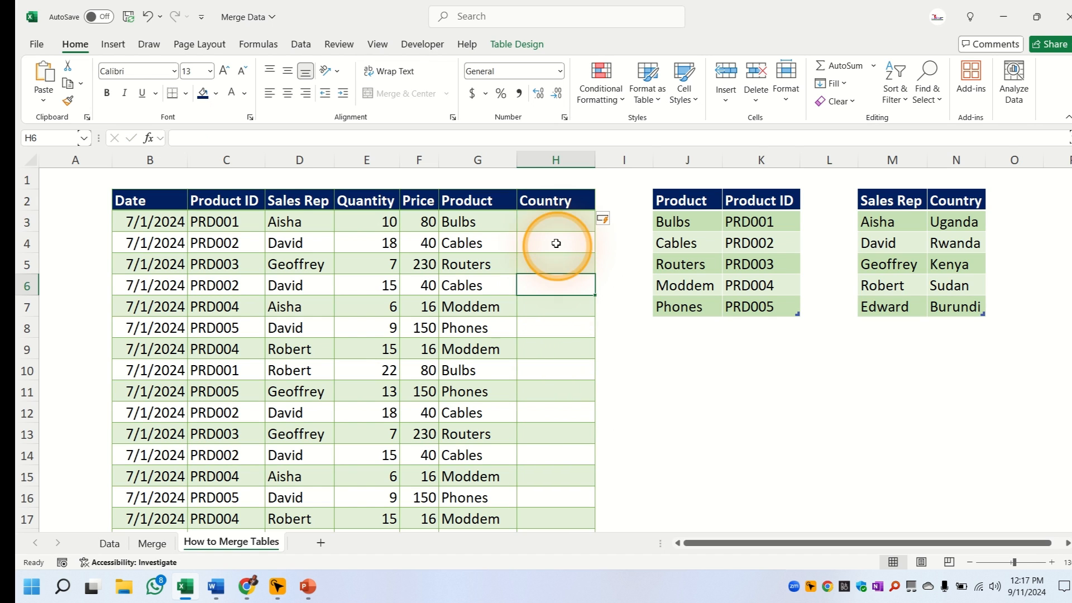
Fill the sales table's Country column by entering =XLOOKUP(D3,$M$3:$M$7,$N$3:$N$7) in H3.
click(545, 223)
text(=)
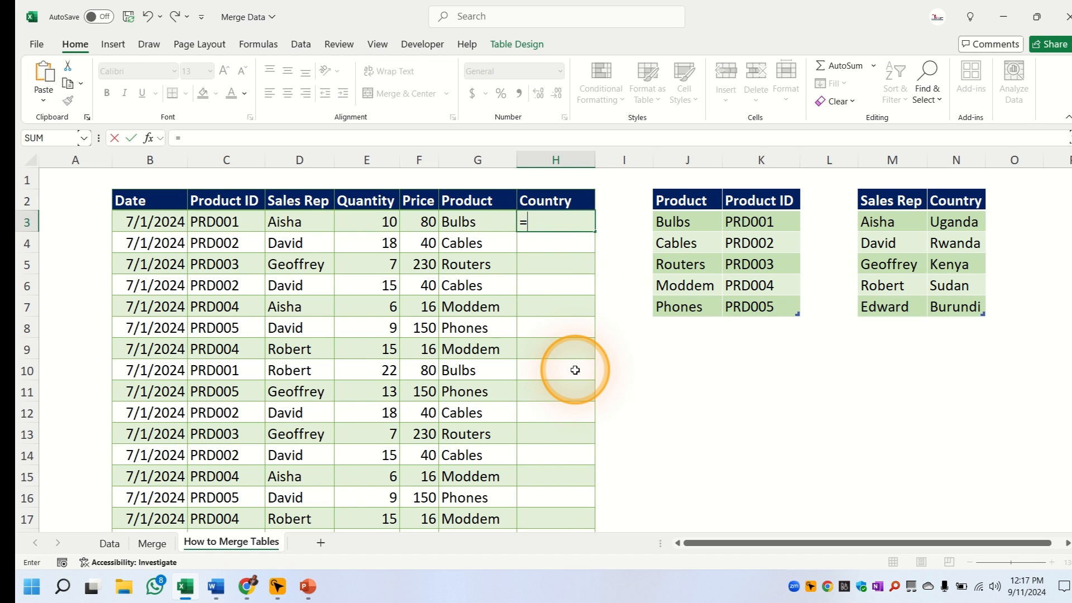
text(xlo)
key(Tab)
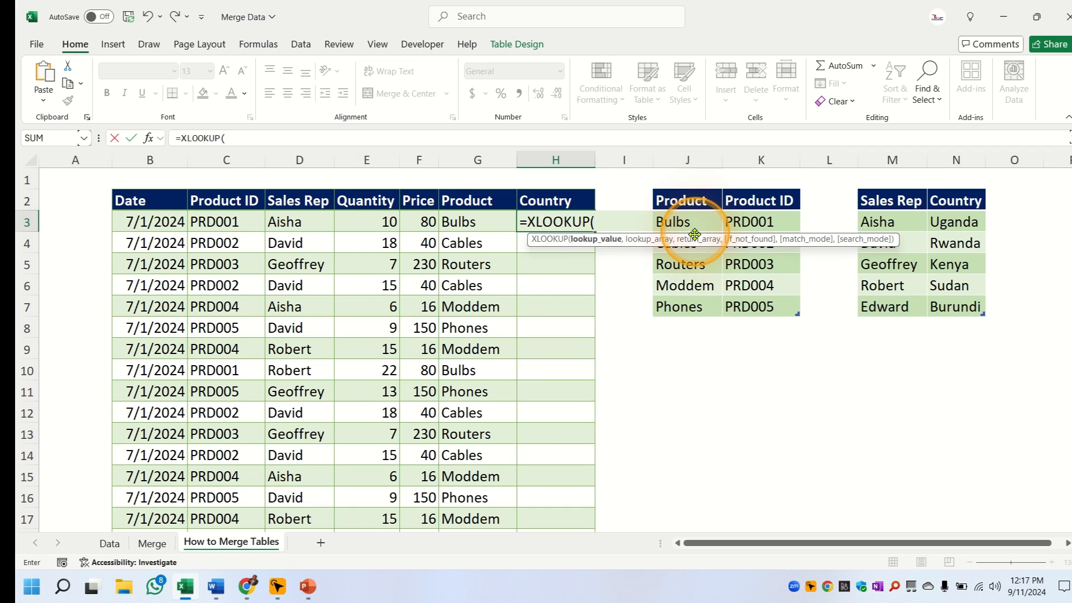
drag(661, 237, 651, 350)
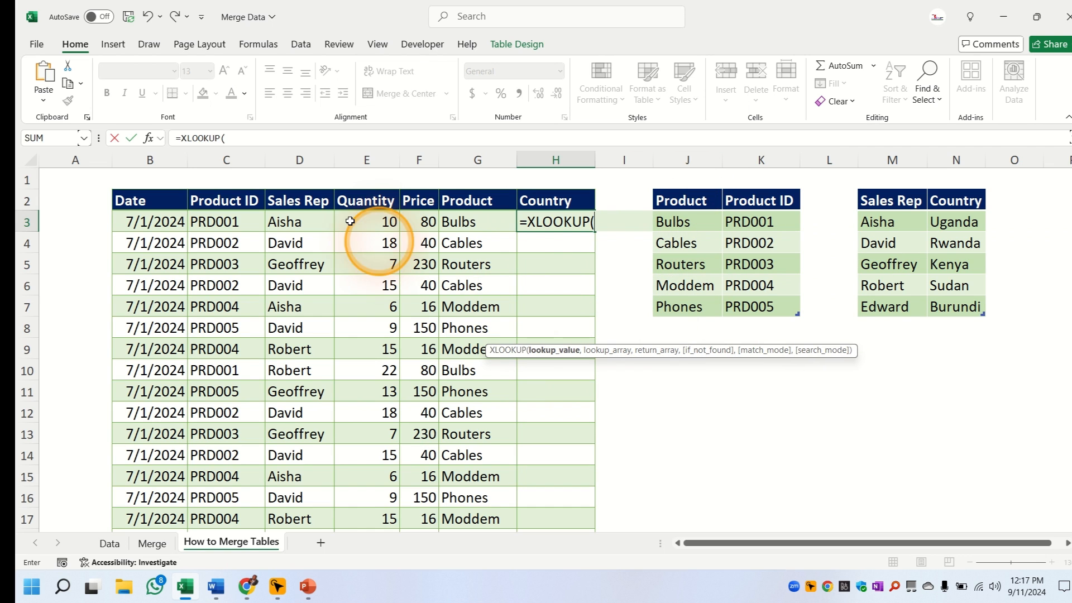
click(293, 223)
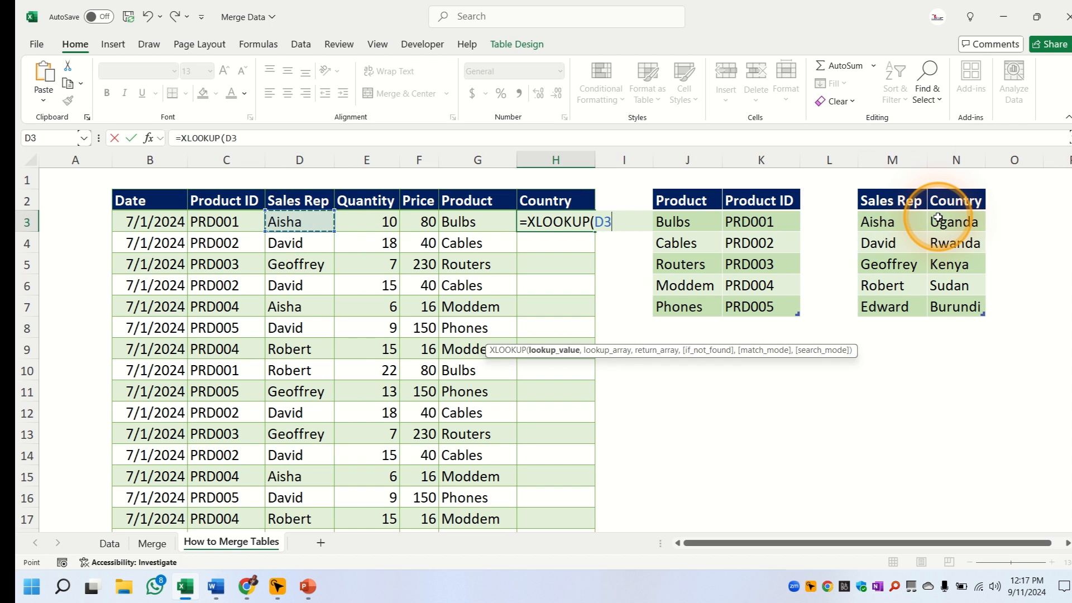
text(,)
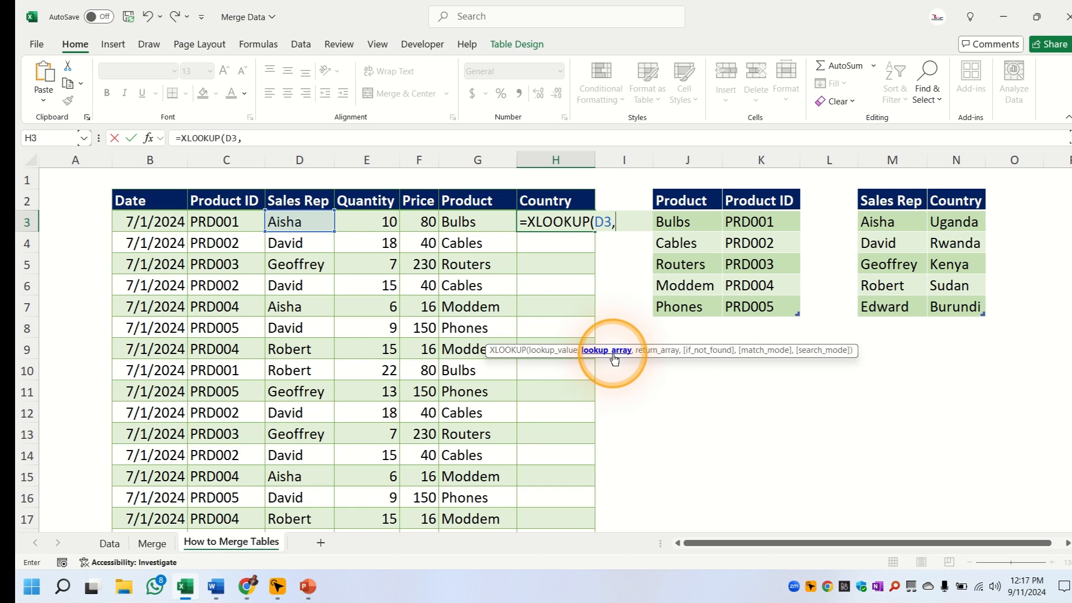
click(900, 191)
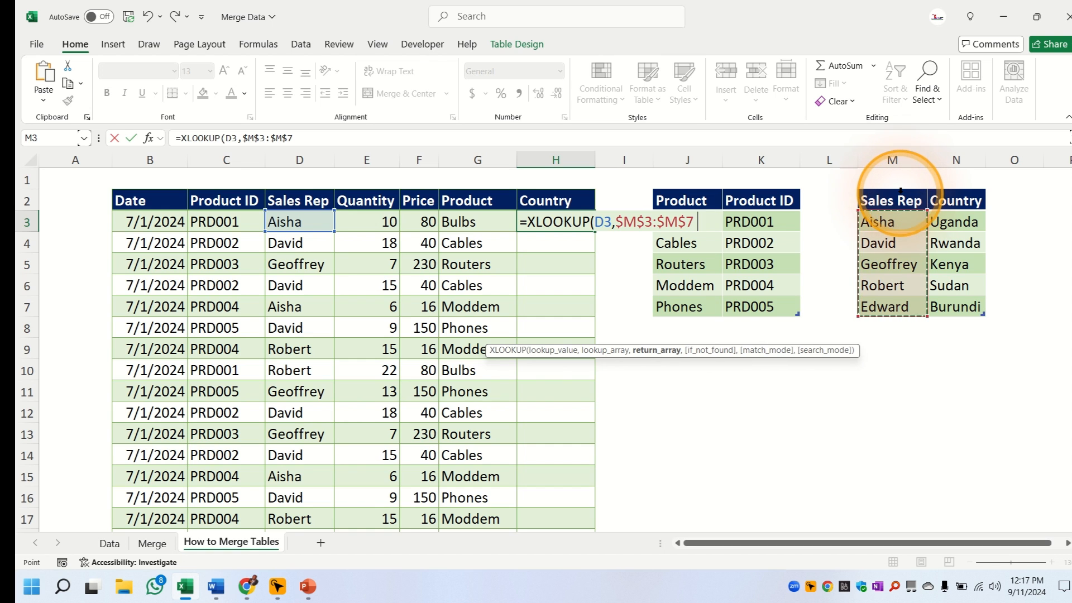
text(,)
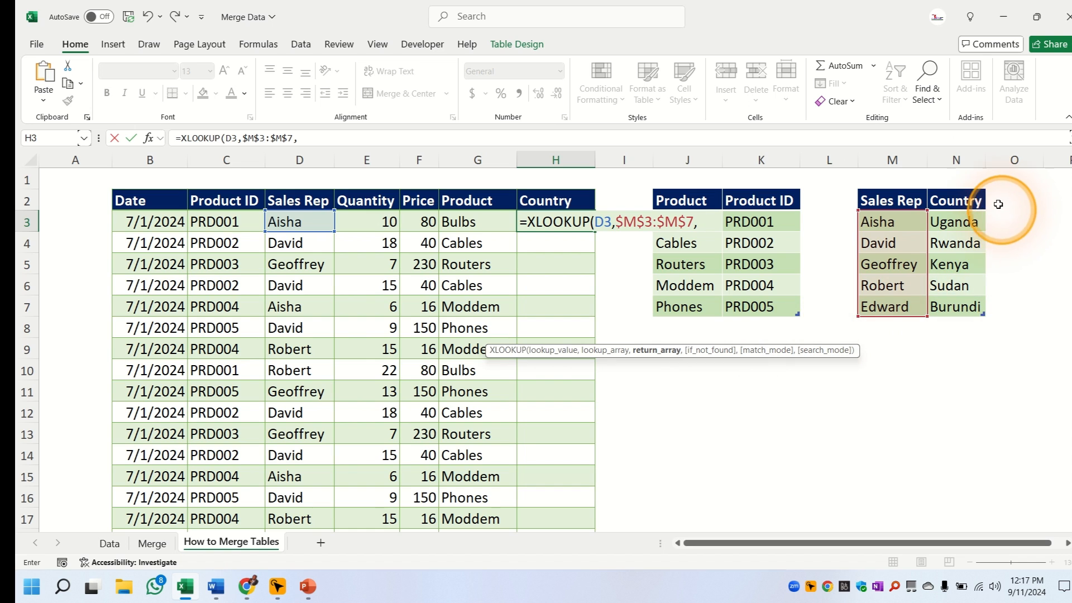
click(958, 190)
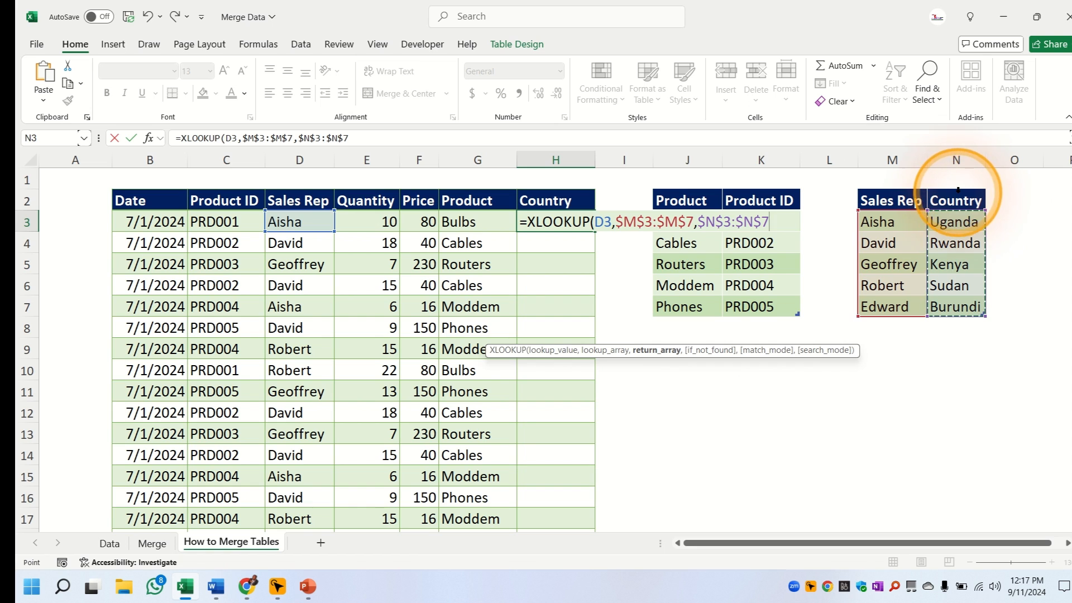
text())
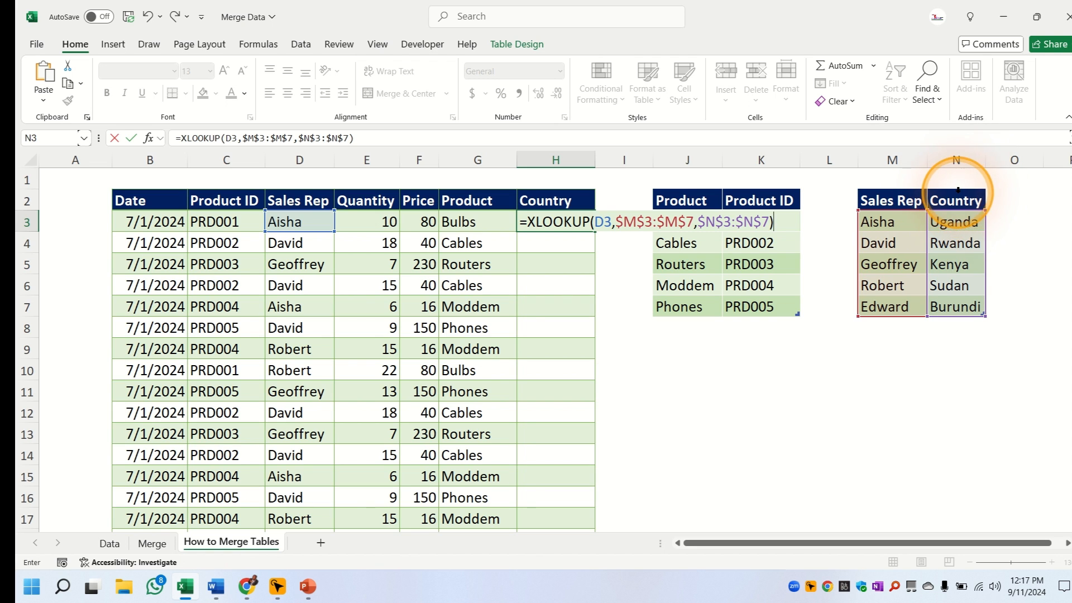
key(Return)
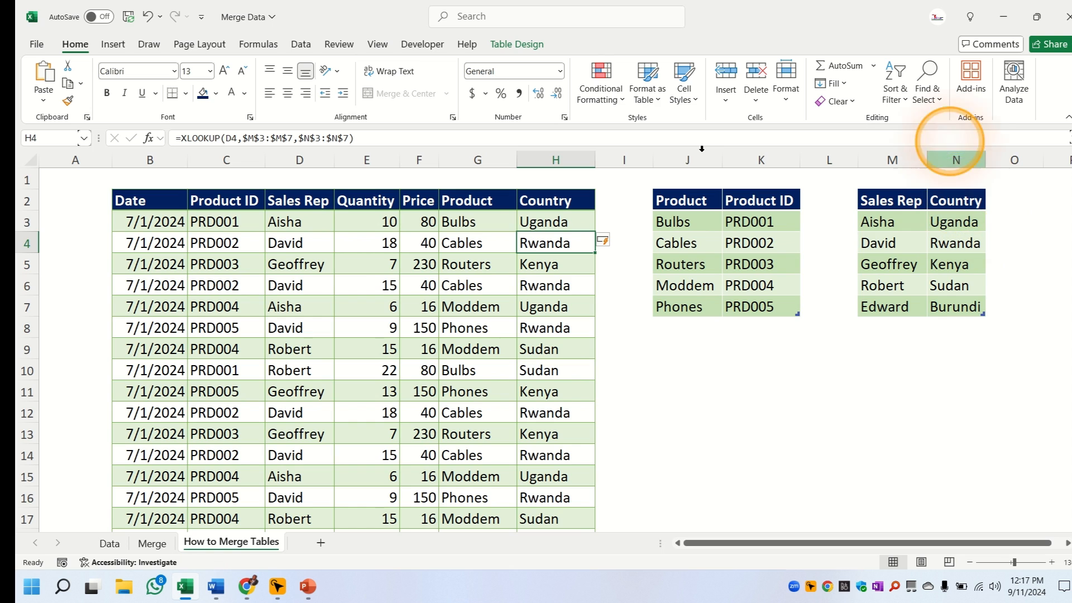
Compare the sales reps in the sales table with the countries looked up for them.
click(293, 223)
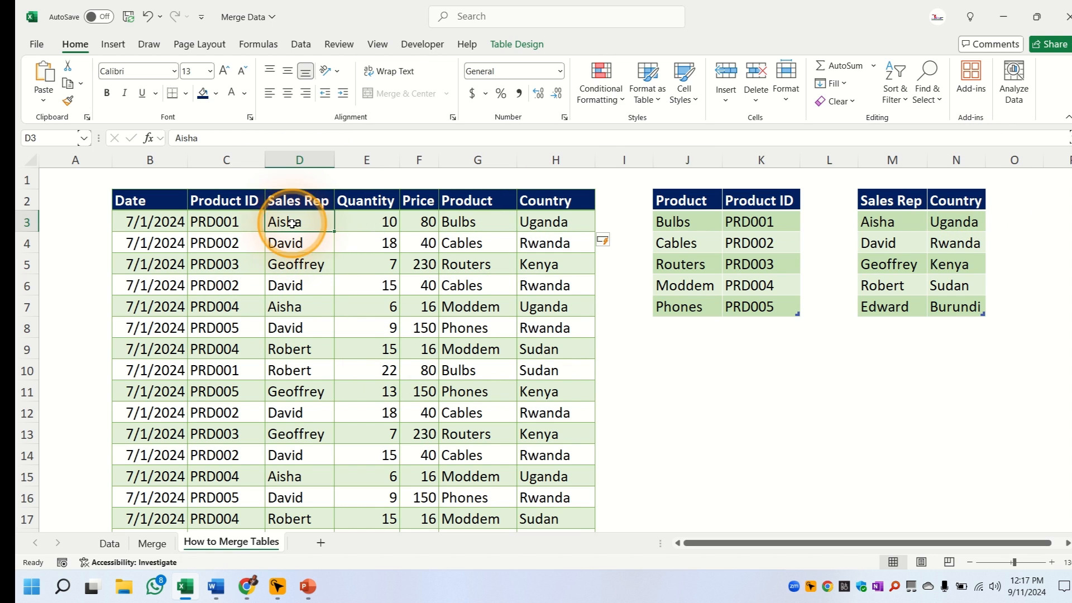
click(550, 223)
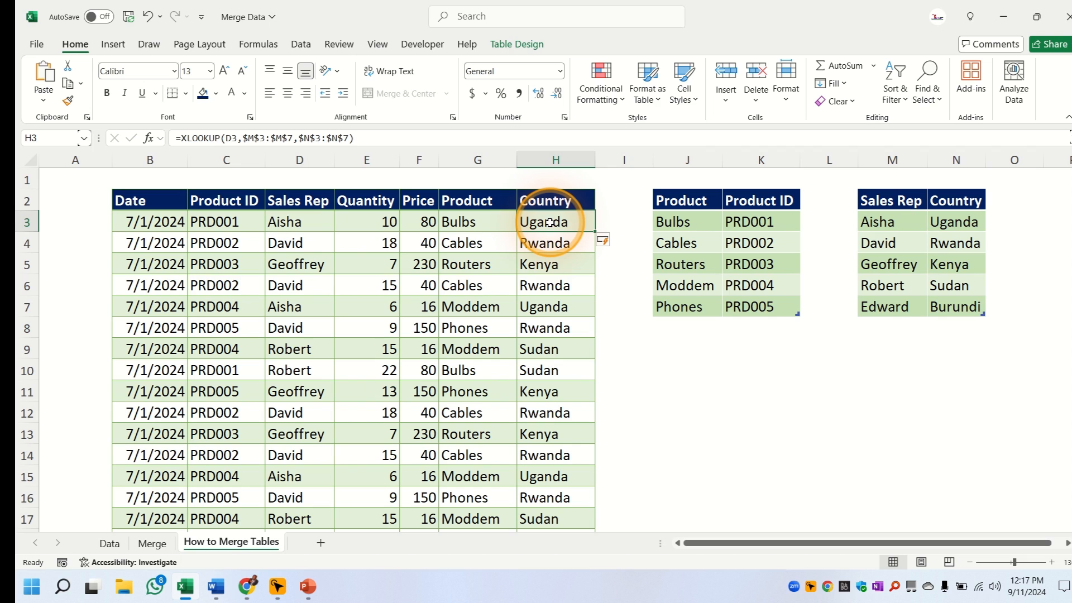
click(427, 285)
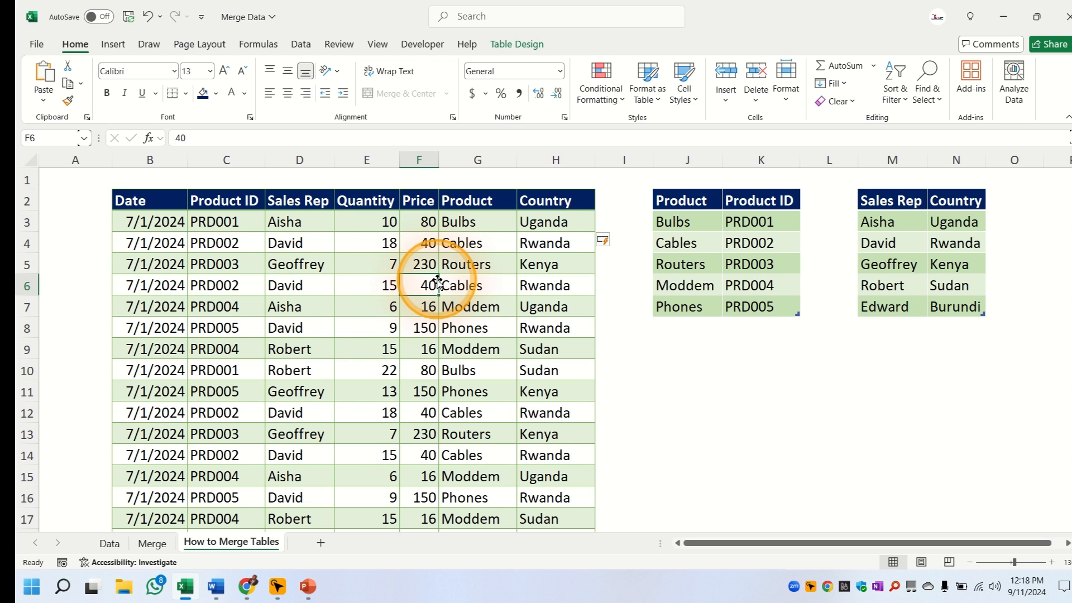
click(295, 267)
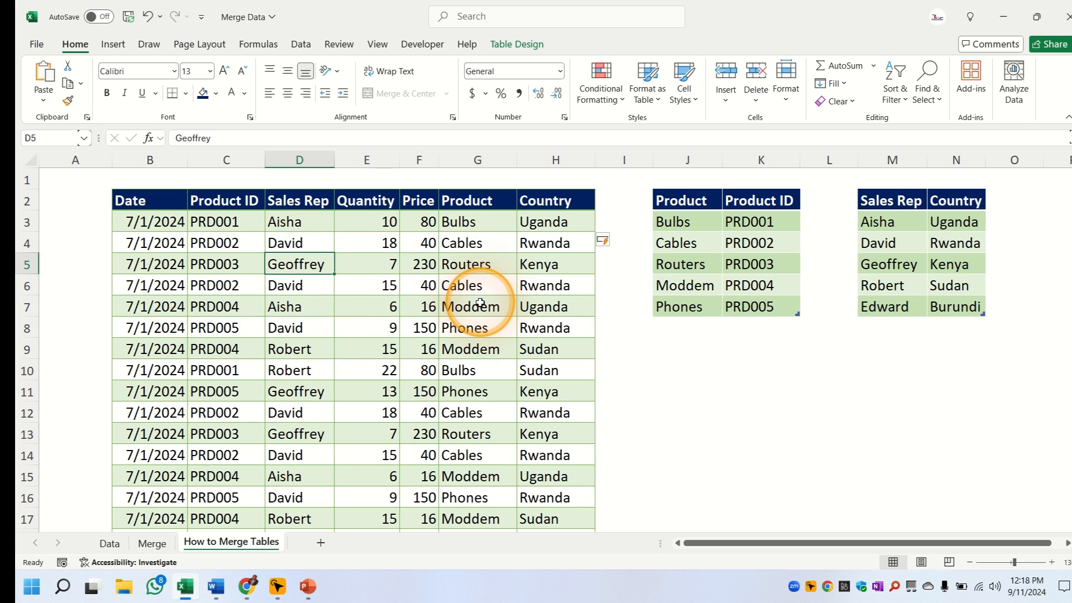
Insert a PivotTable based on the sales table Sales_Data48 into the existing worksheet How to Merge Tables at cell J10.
click(367, 263)
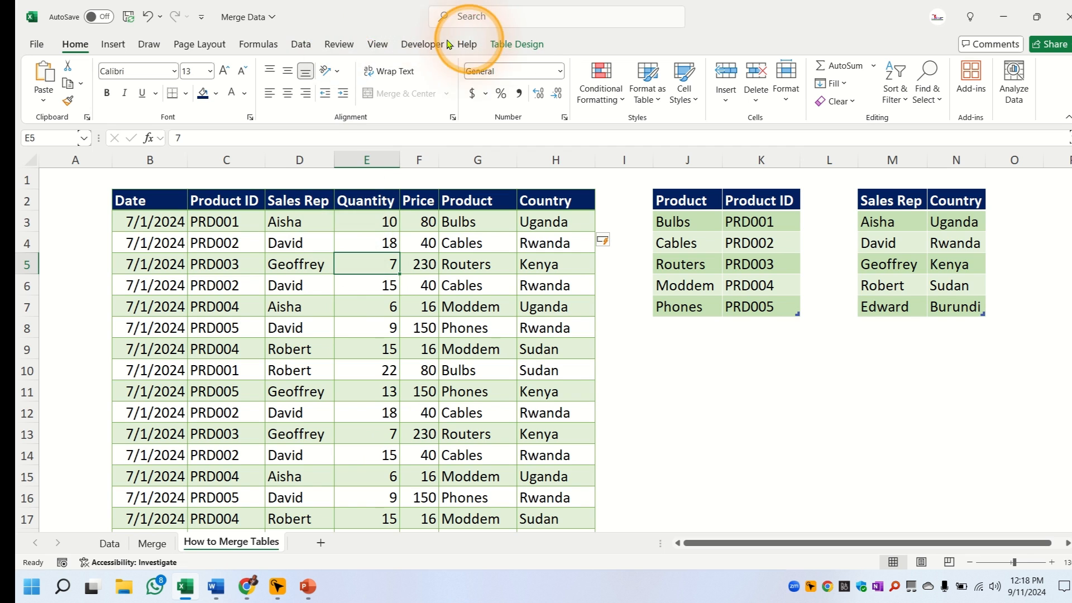
click(112, 44)
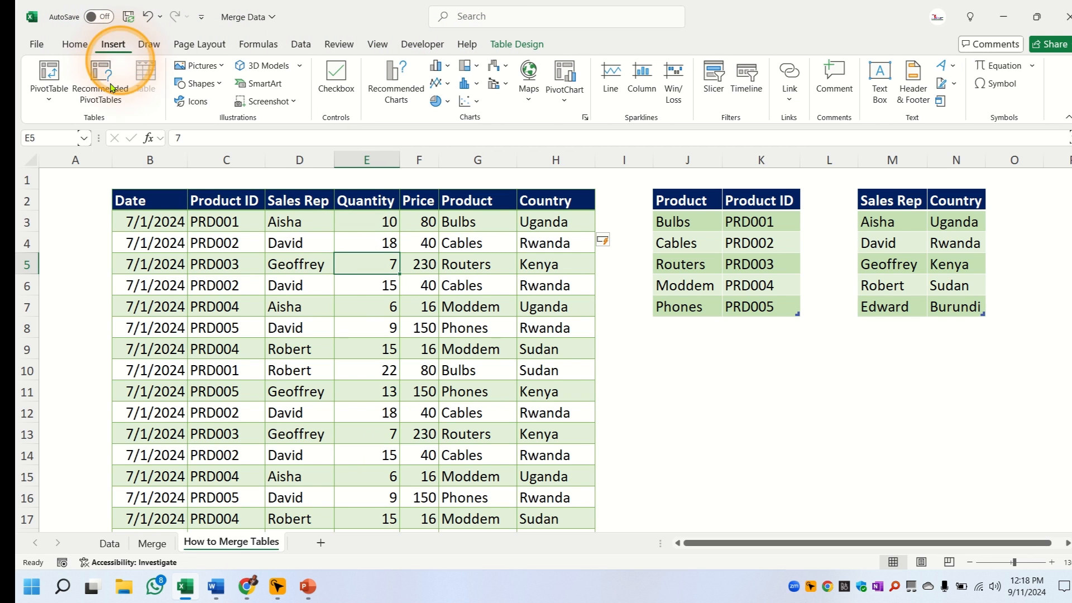
click(49, 72)
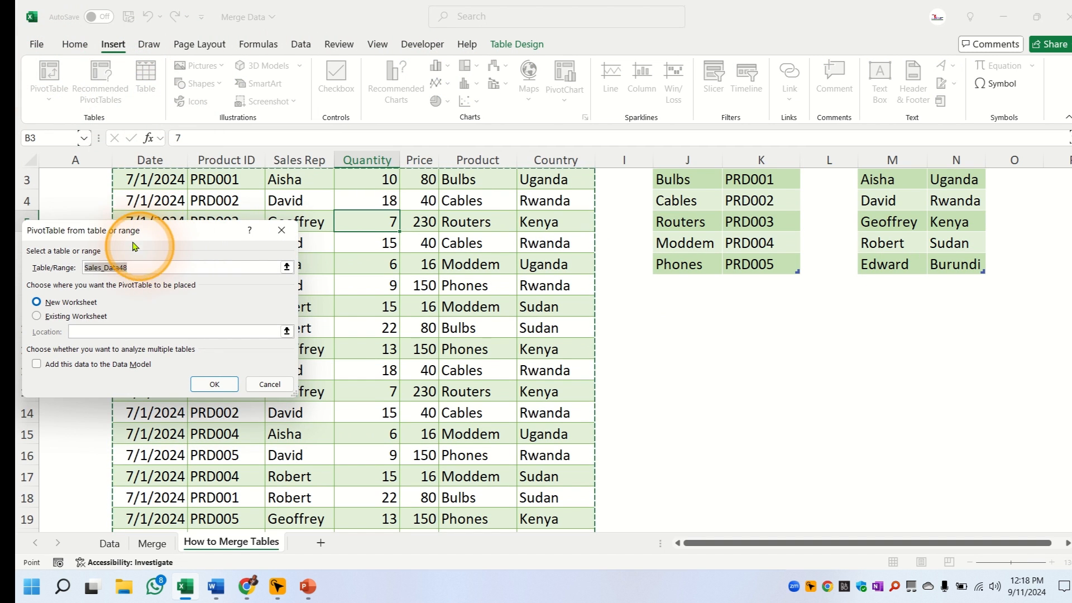
drag(120, 230, 308, 234)
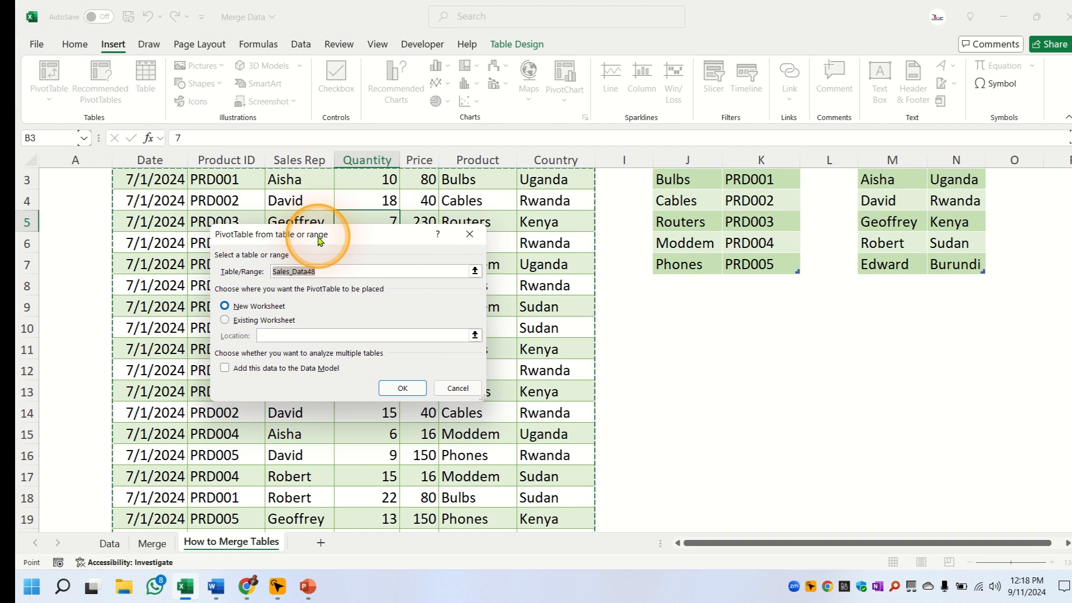
click(225, 320)
click(290, 336)
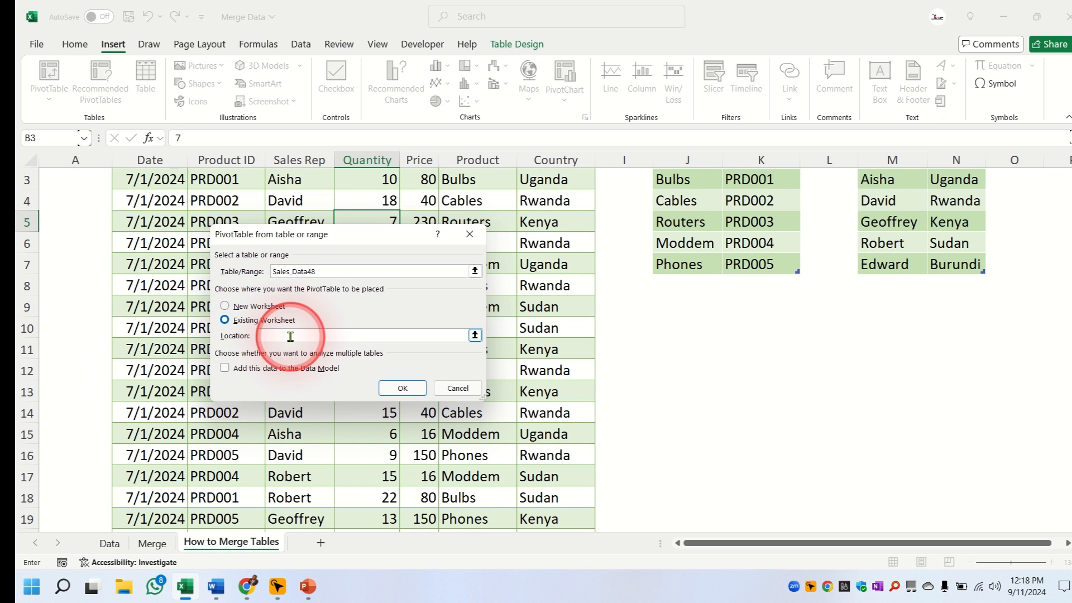
click(679, 328)
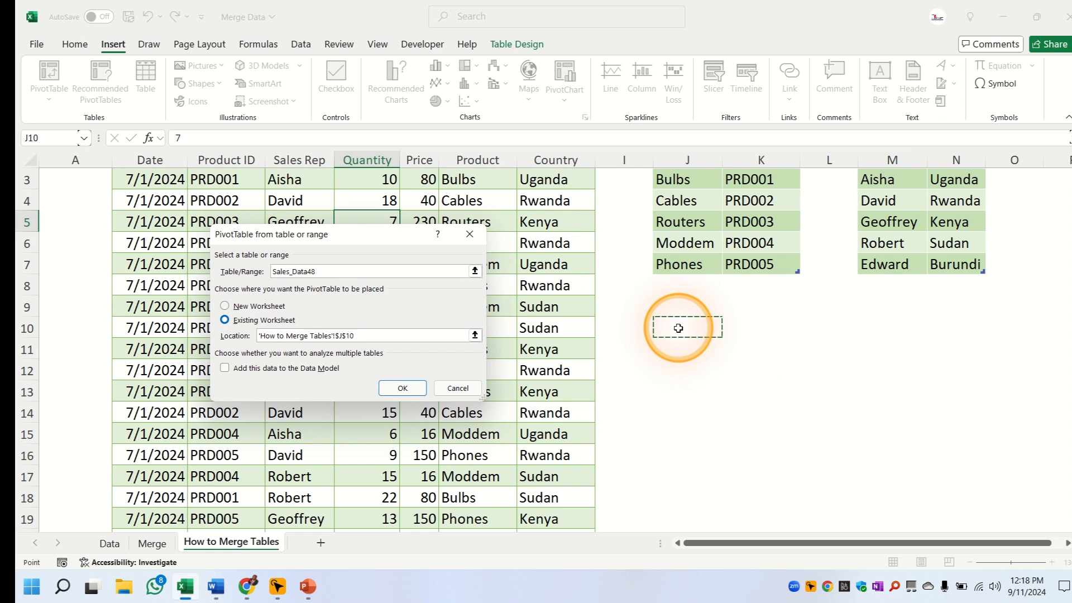
click(411, 389)
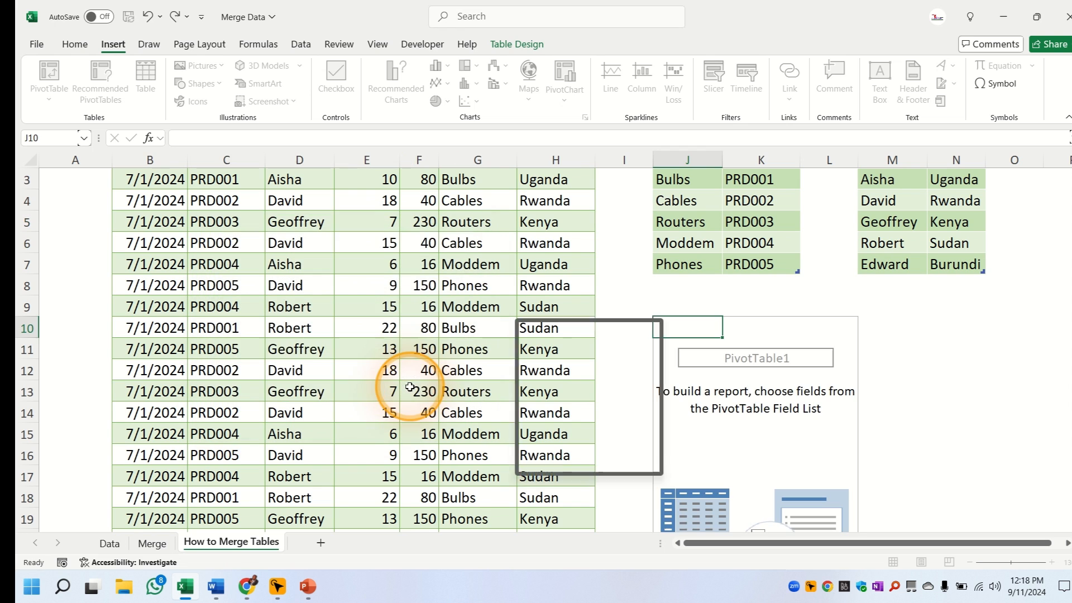
Build the PivotTable with Country as rows and the sum of Quantity as values, and close the field list.
drag(595, 332, 295, 55)
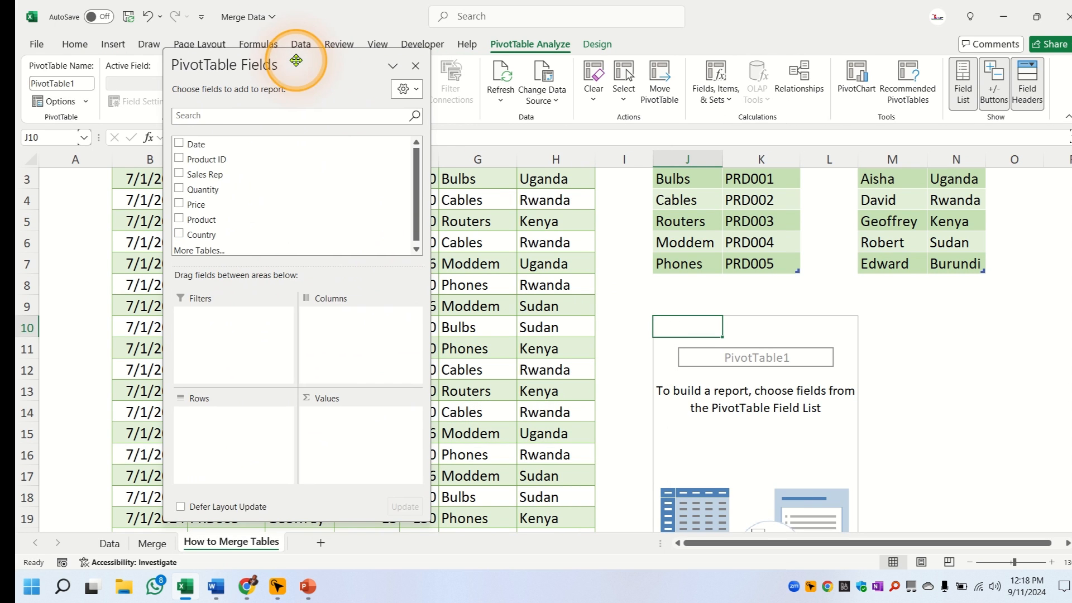
drag(204, 242, 241, 442)
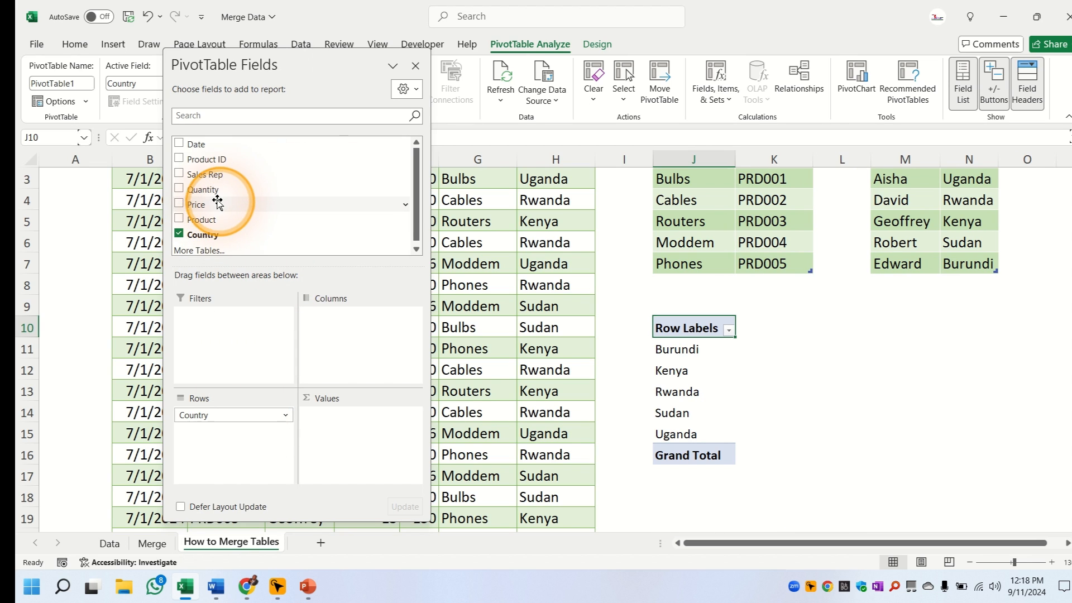
drag(206, 193, 346, 441)
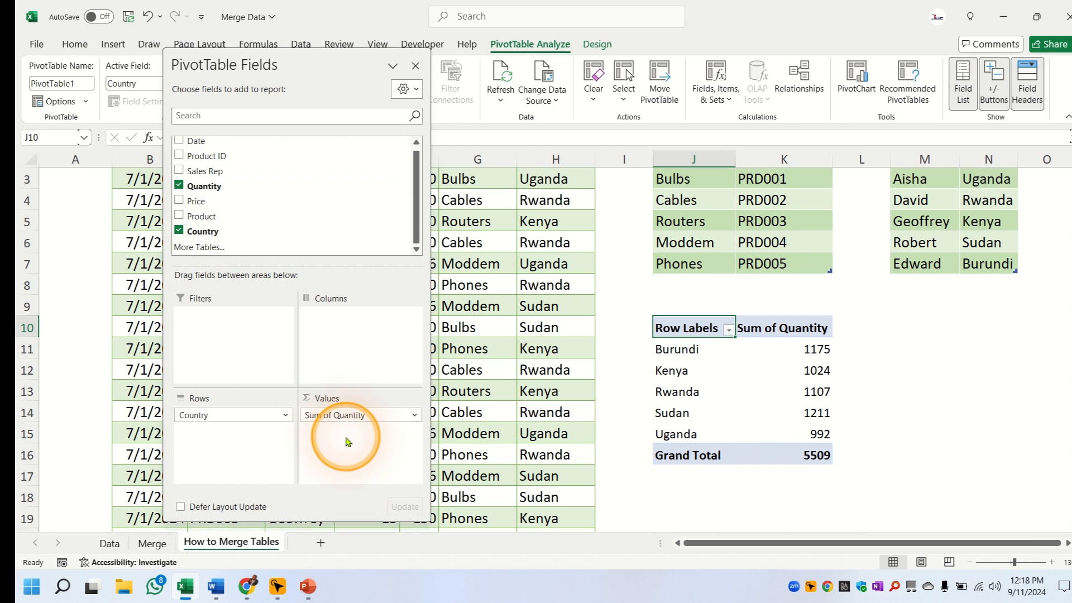
click(412, 67)
click(943, 412)
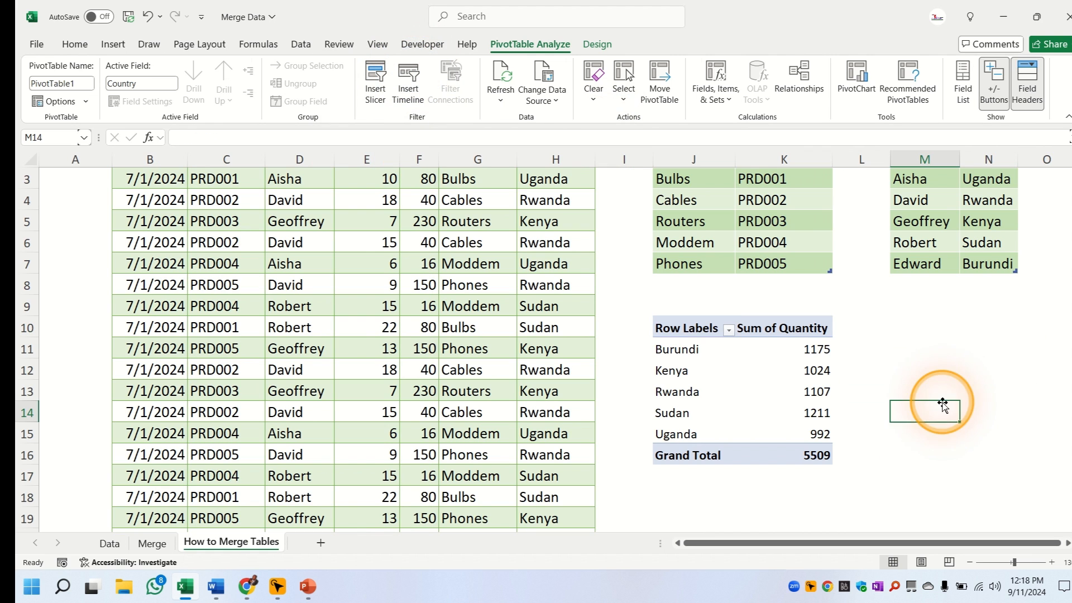
Review the quantity per country in the PivotTable and the lookup tables above it.
click(678, 351)
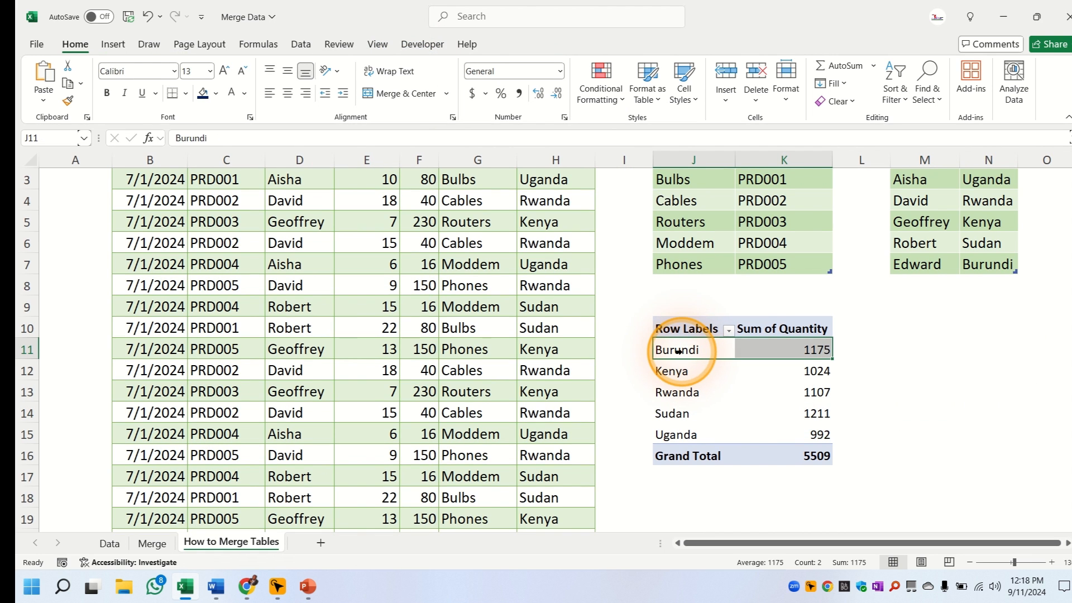
click(789, 349)
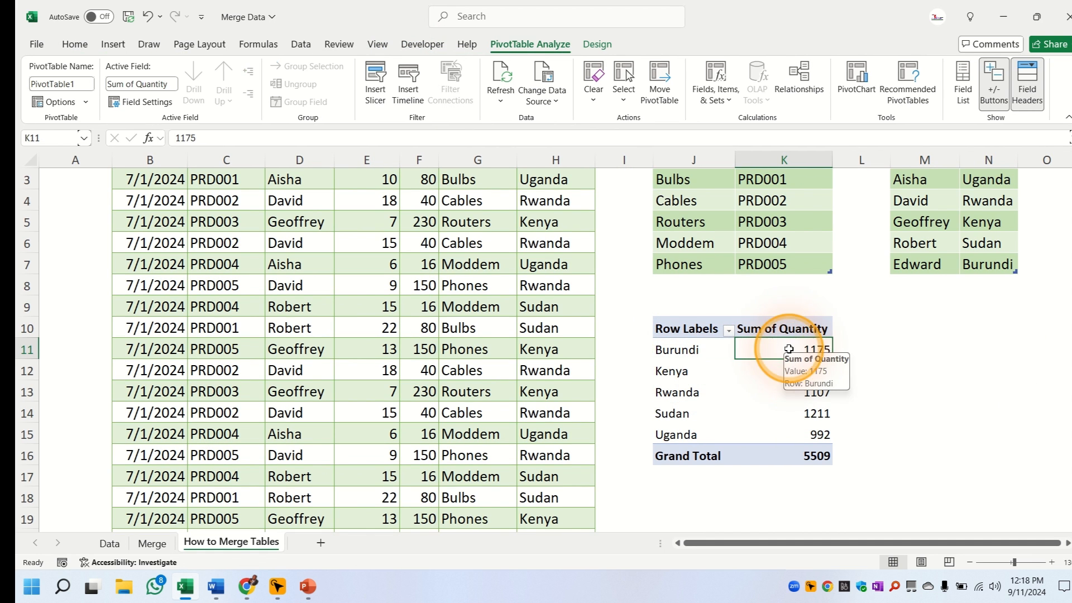
click(675, 370)
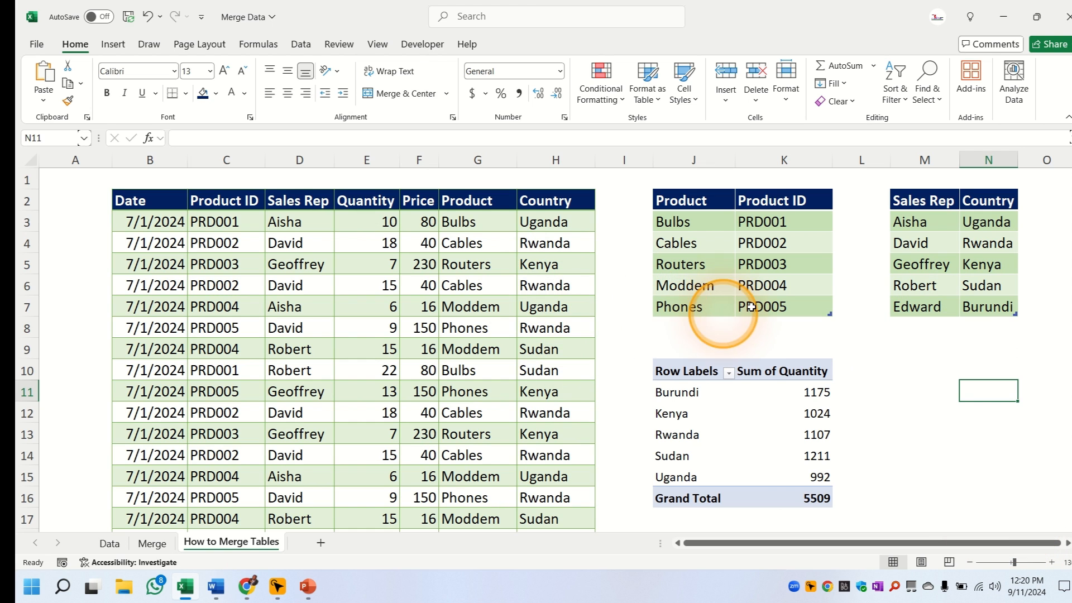
click(738, 243)
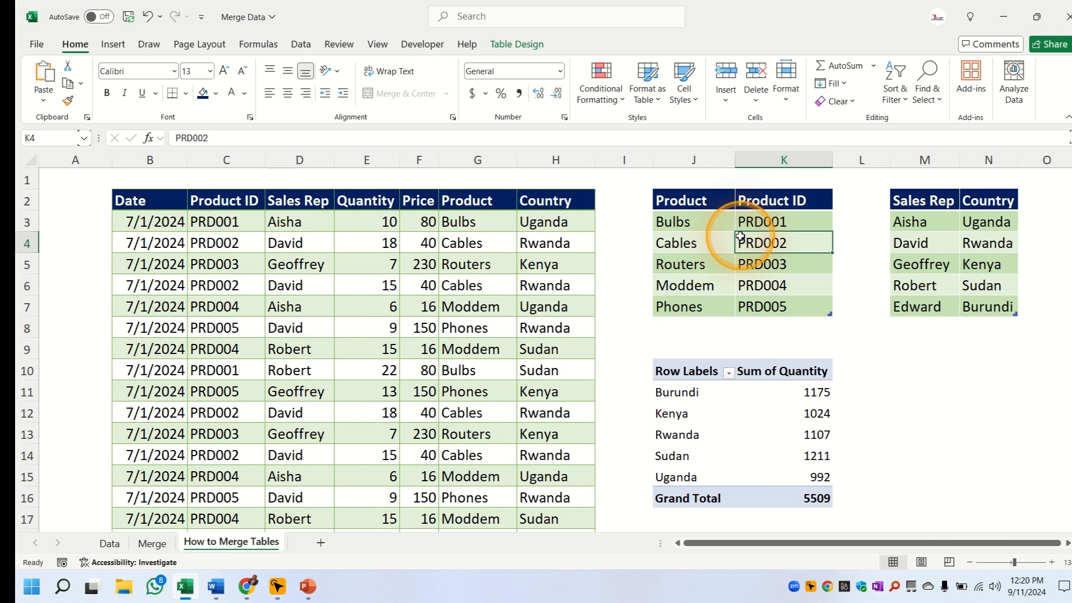
Add the product Tables with product ID PRD006 in the row directly below Phones in the product lookup table.
click(774, 423)
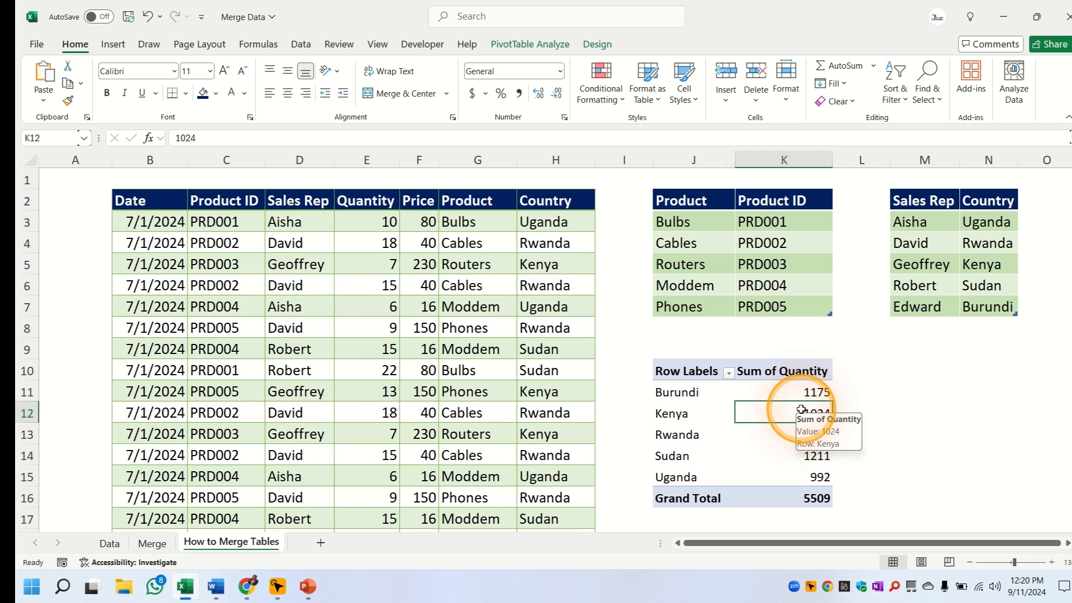
click(692, 328)
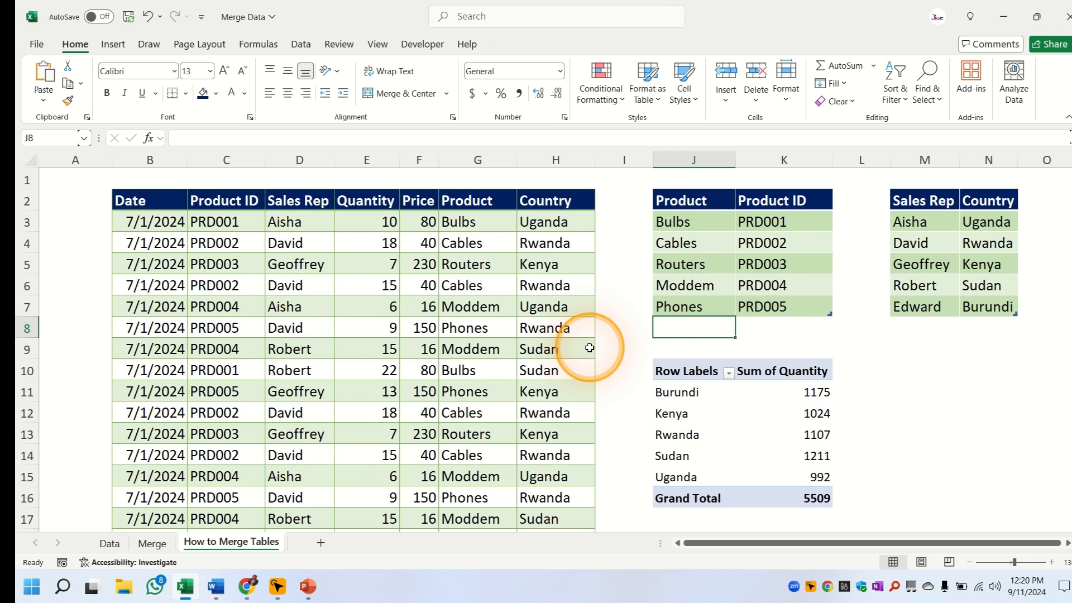
text(Tables)
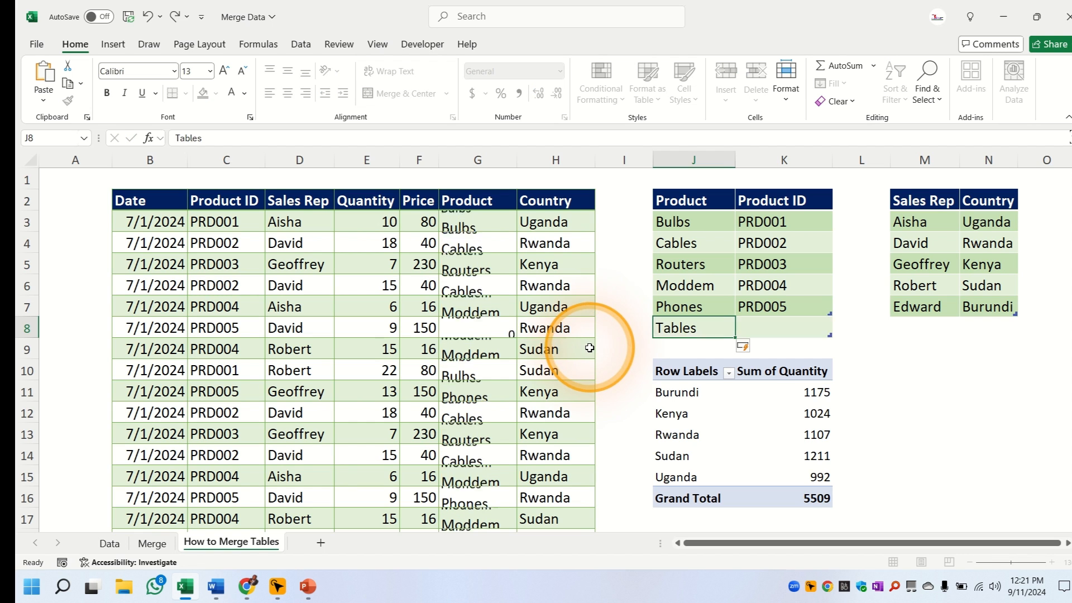
key(Tab)
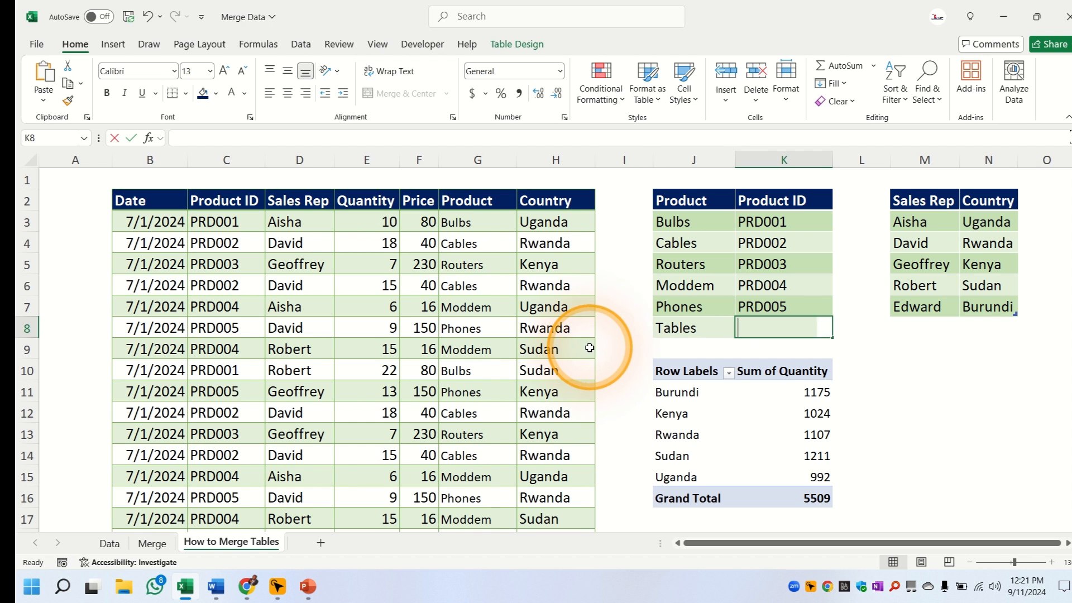
text(PRD006)
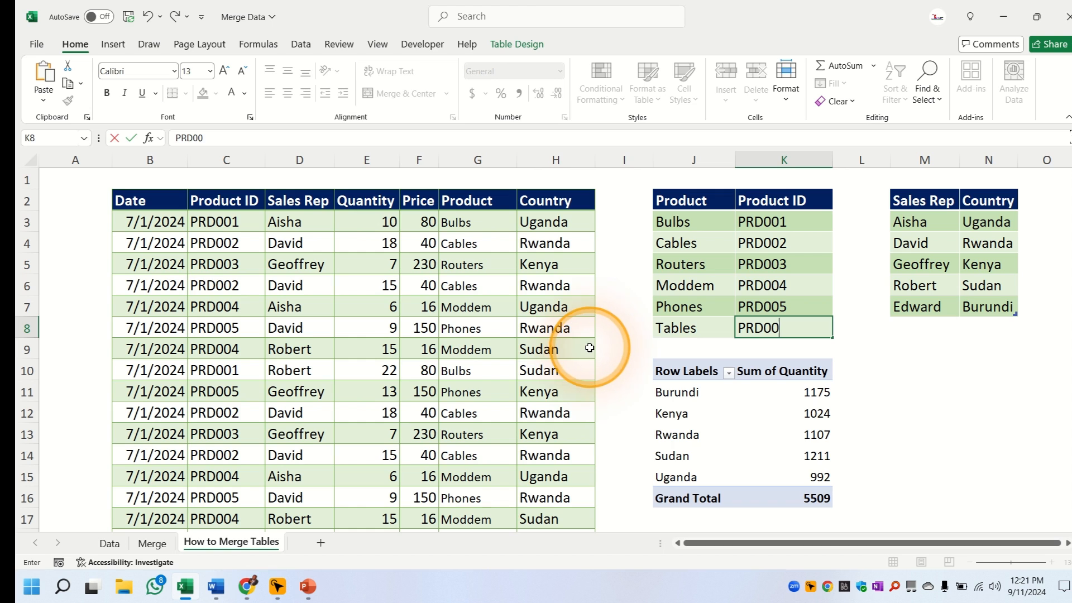
click(957, 362)
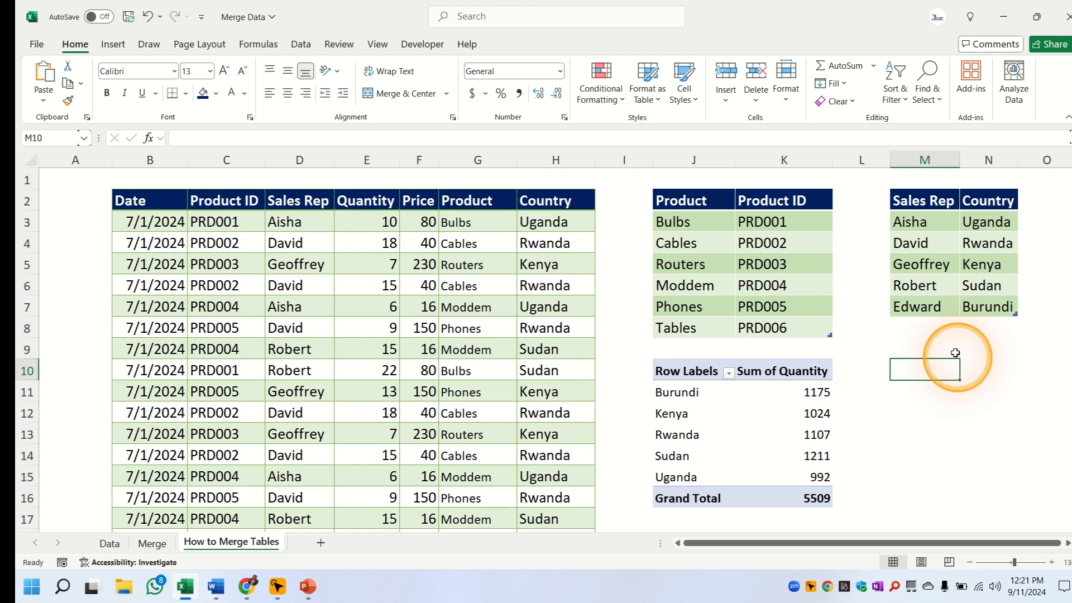
Add a new sales rep's first name with country Congo in the row directly below the last entry of the sales rep lookup table.
click(923, 327)
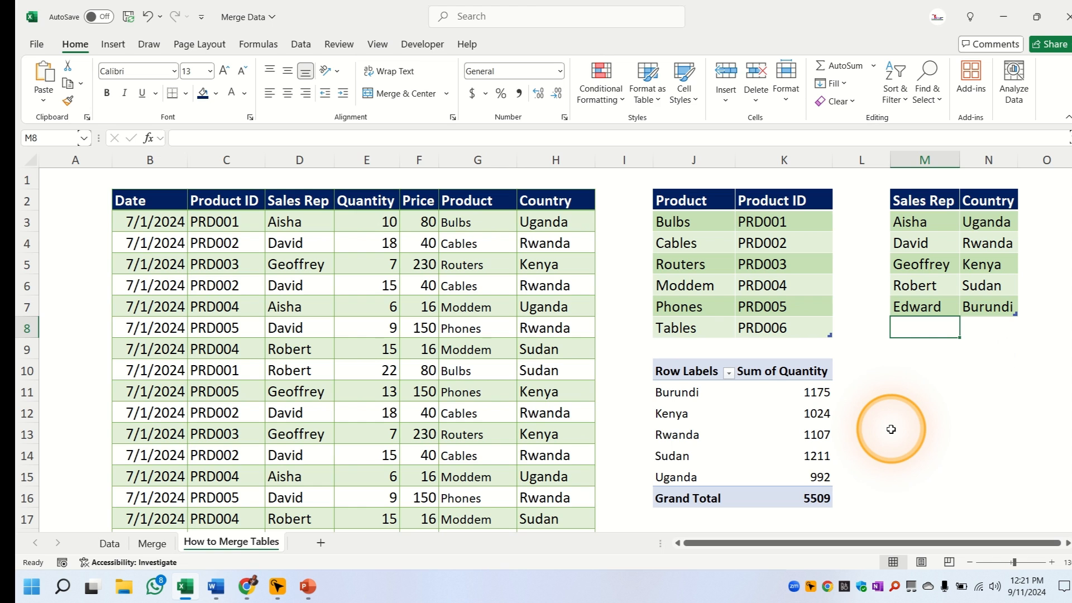
text(Moses)
key(Tab)
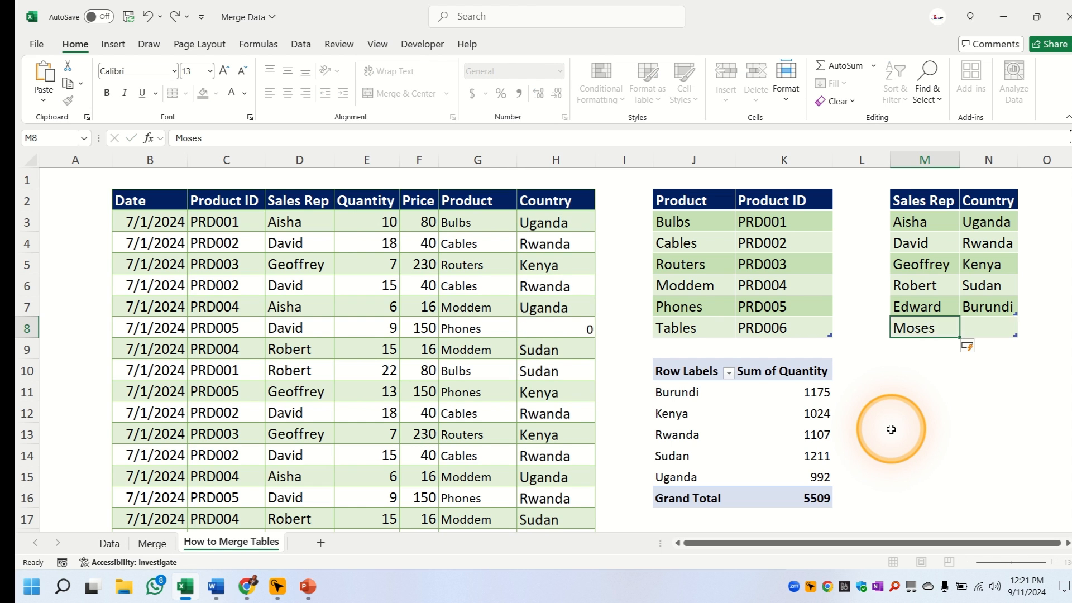
text(Congo)
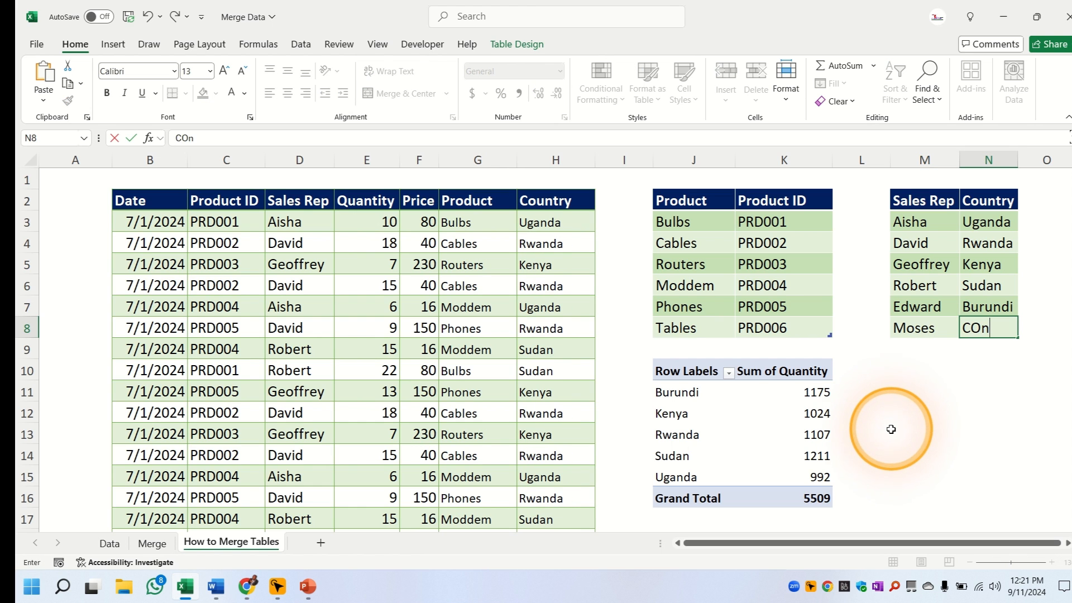
click(919, 419)
Start a new record in row 444, directly below the last row of the sales table, with the date 11/9/24.
scroll(956, 420, down, 1)
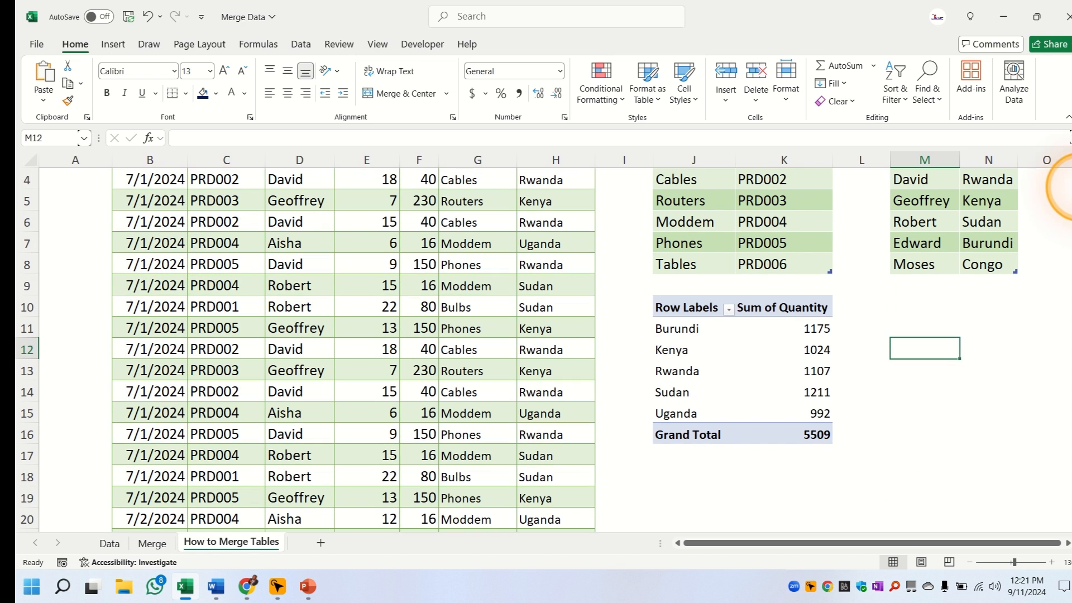
drag(1071, 177, 1053, 502)
scroll(574, 403, down, 7)
scroll(558, 373, down, 6)
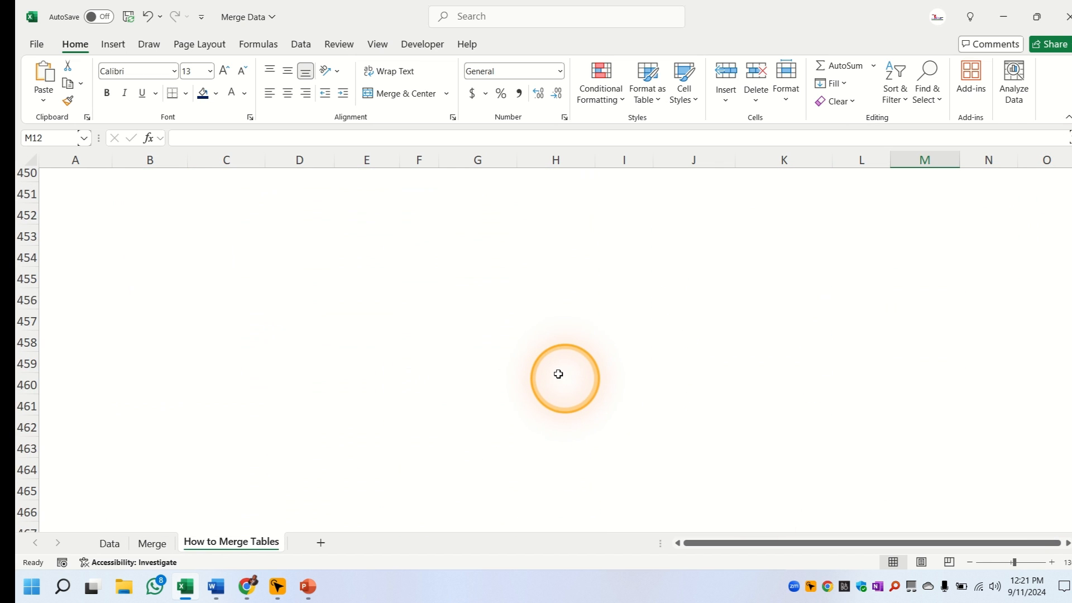
scroll(557, 373, up, 6)
click(140, 369)
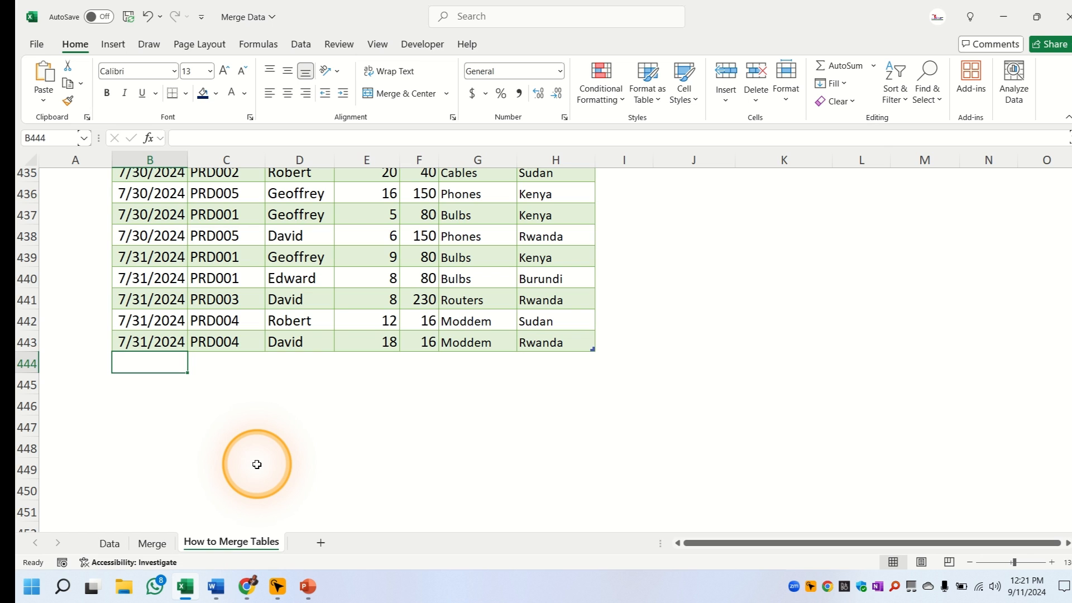
text(11)
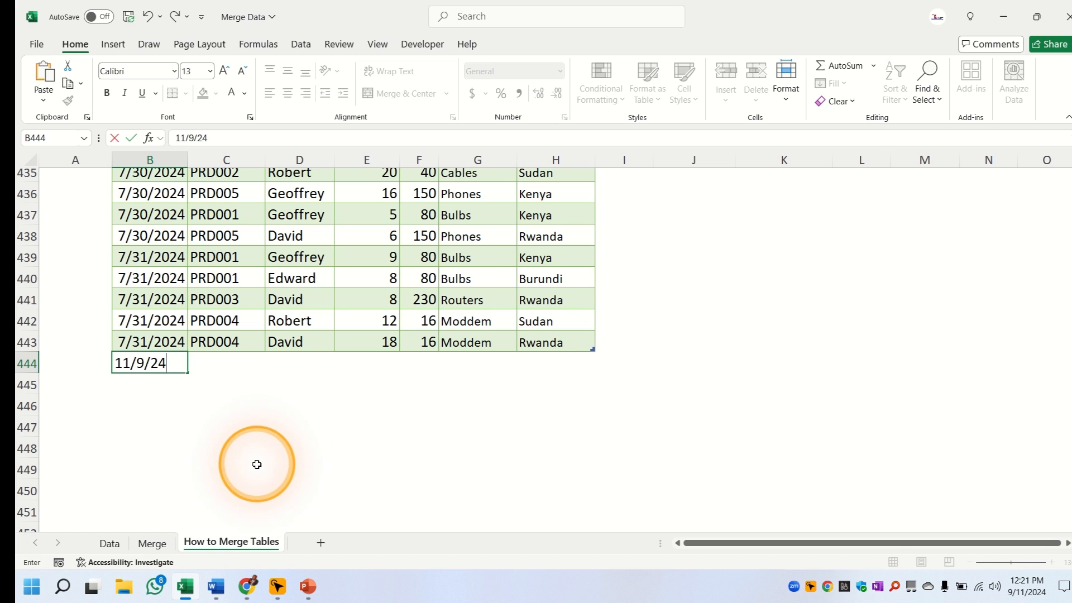
text(/9/24)
key(Tab)
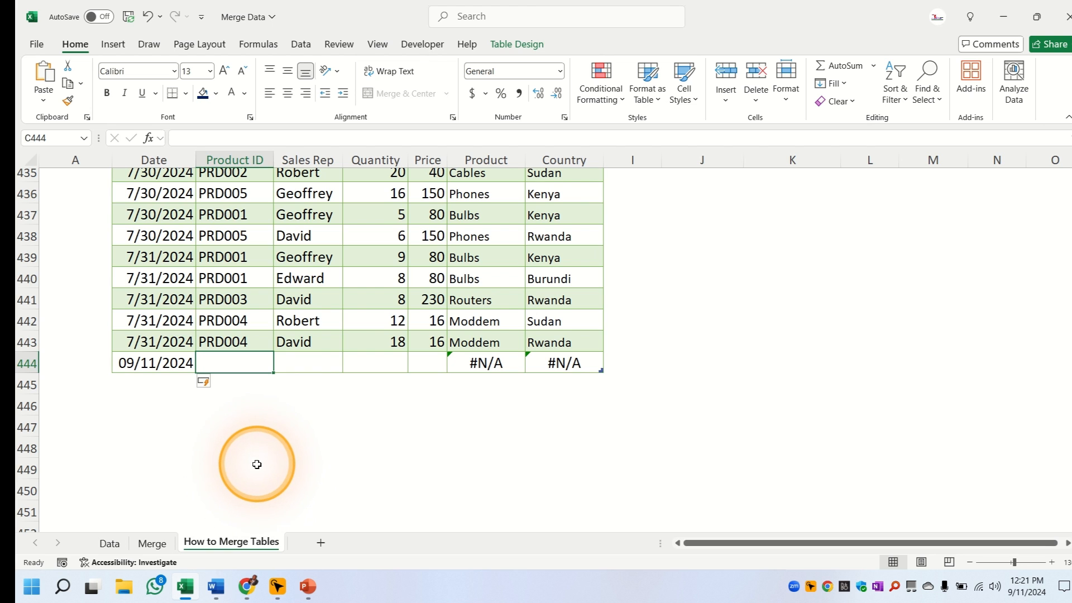
Complete the new sales record with product ID PRD006, the newly added sales rep's name, quantity 10000 and price 20.
text(PRD006)
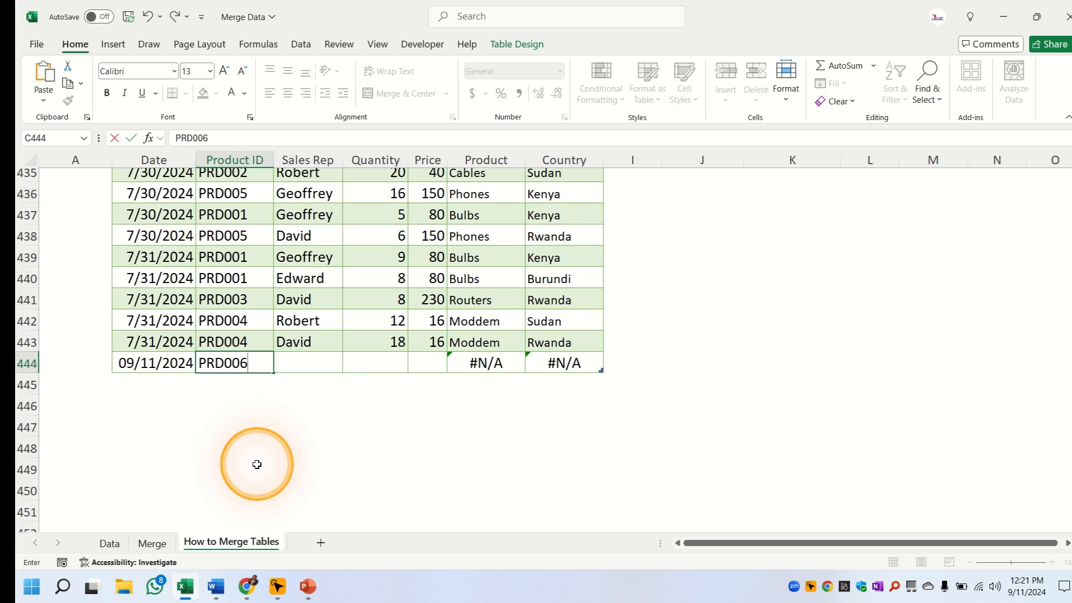
key(Tab)
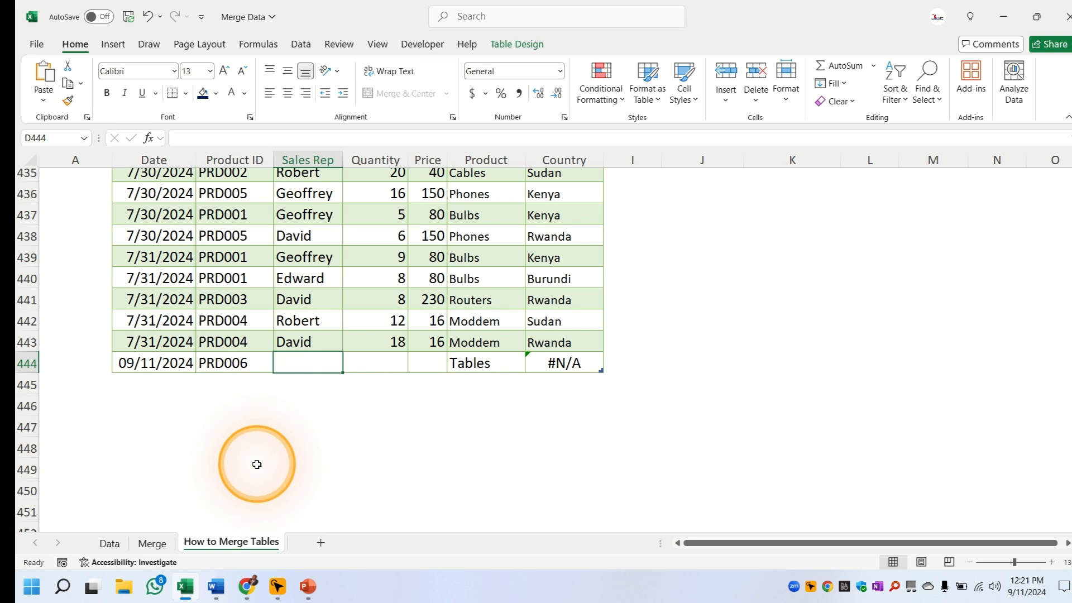
text(Moses)
key(Tab)
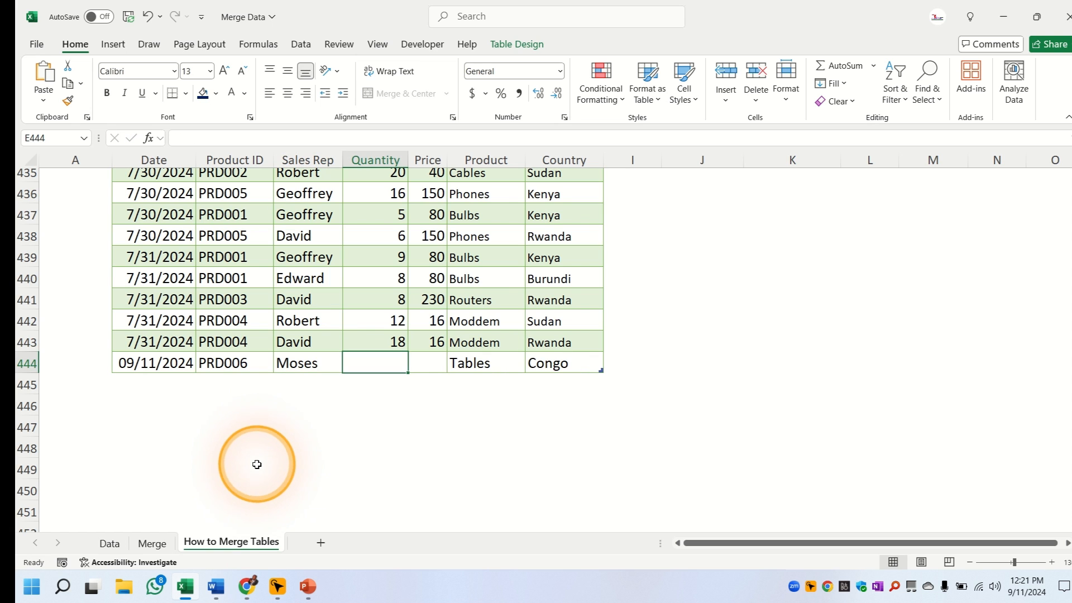
text(10000)
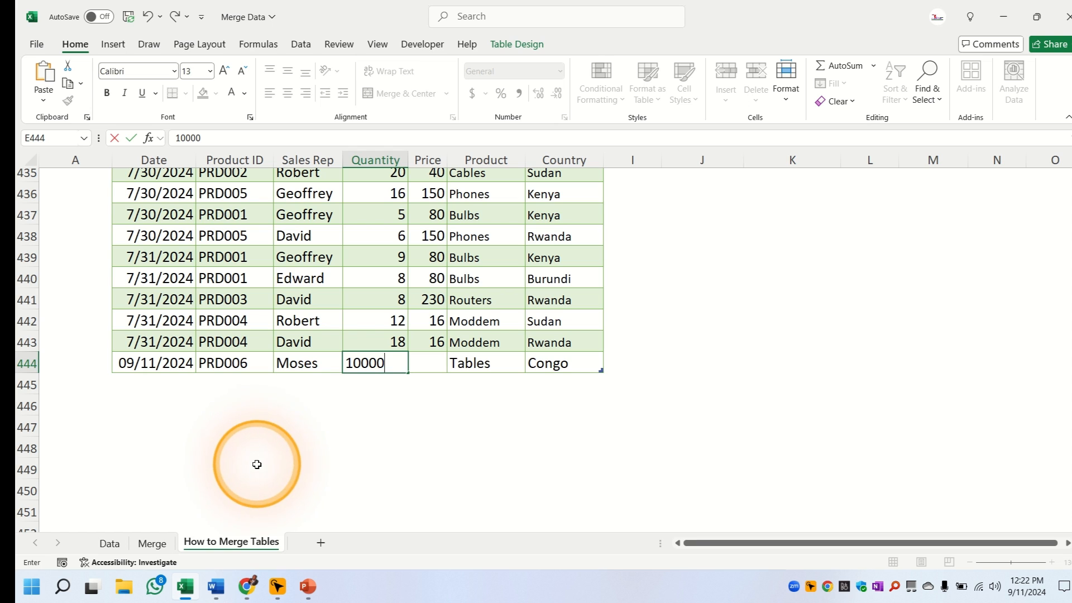
click(428, 362)
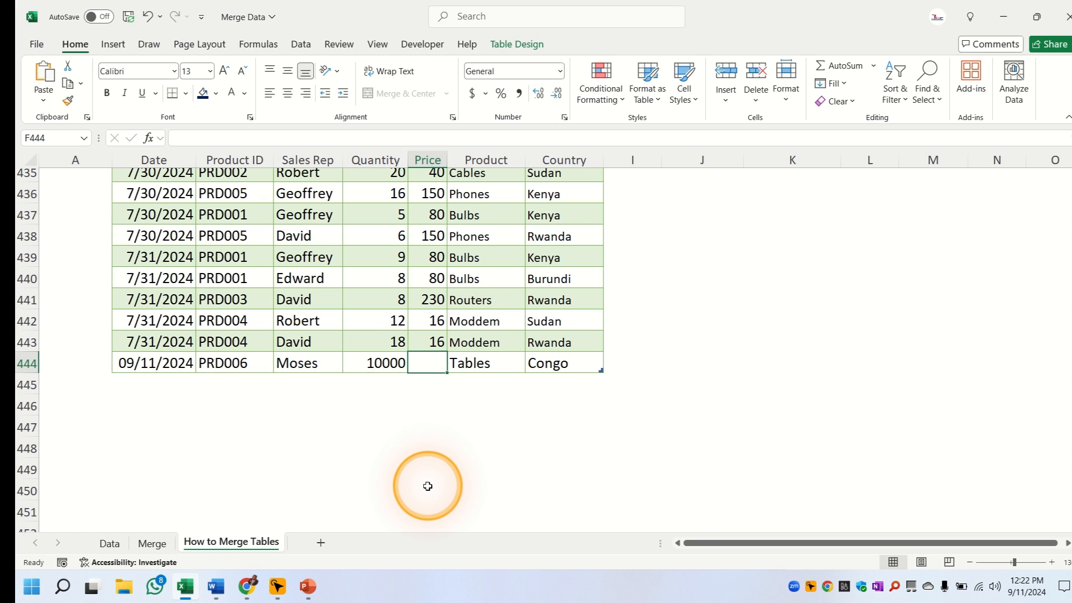
text(20)
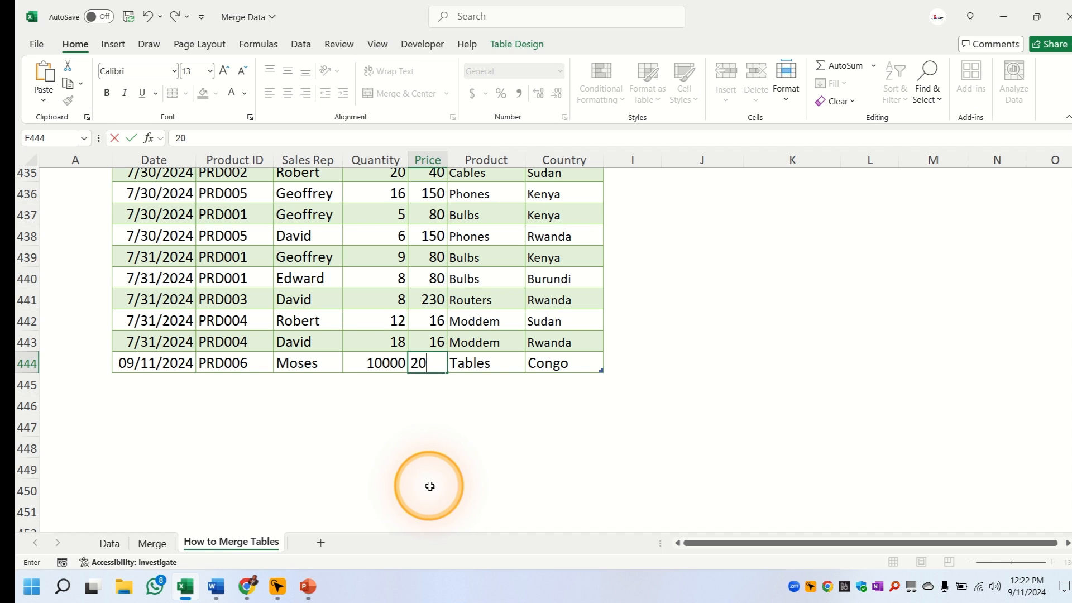
click(482, 445)
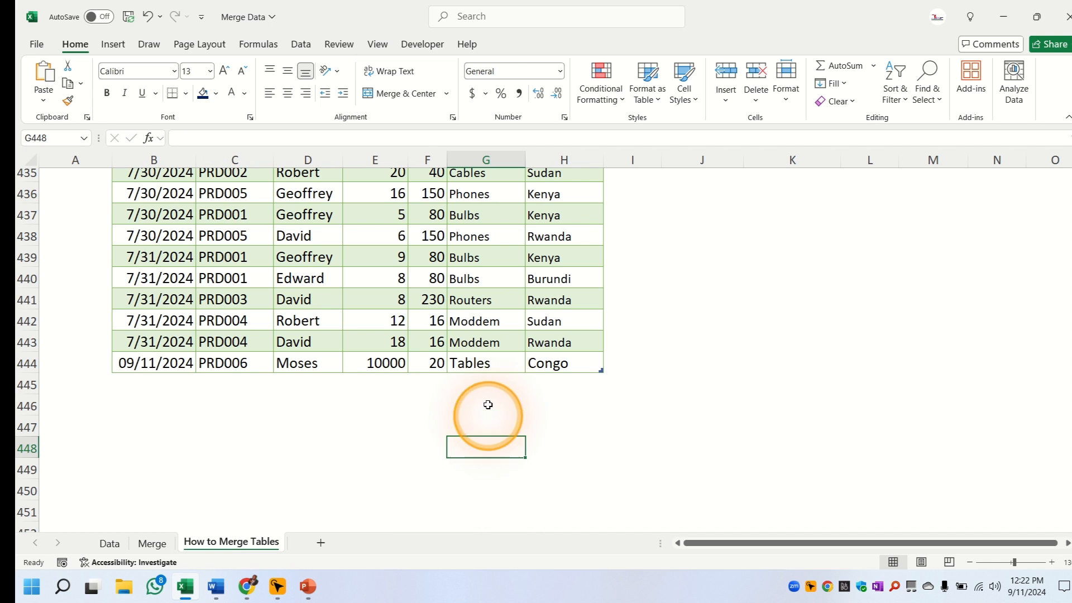
Check the new record's product ID and sales rep against its looked-up product and country, and inspect the XLOOKUP formulas.
click(232, 363)
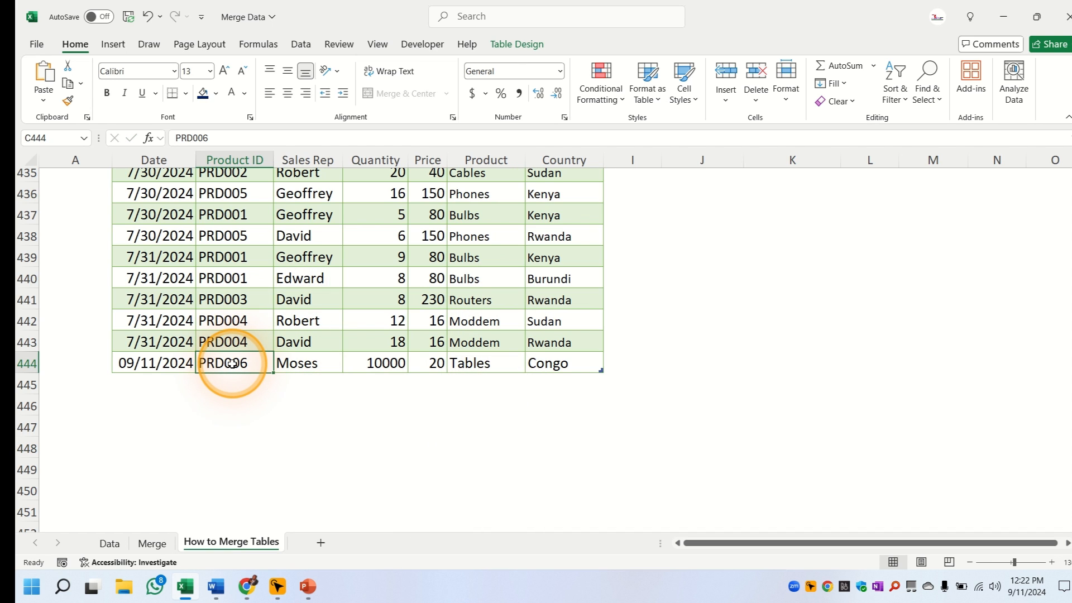
click(472, 363)
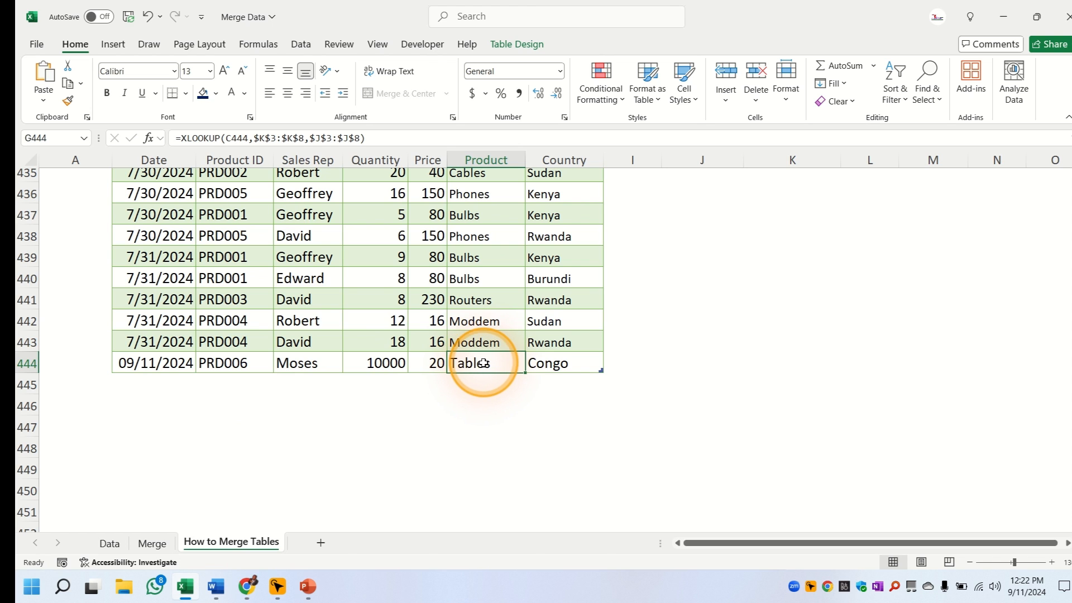
click(301, 367)
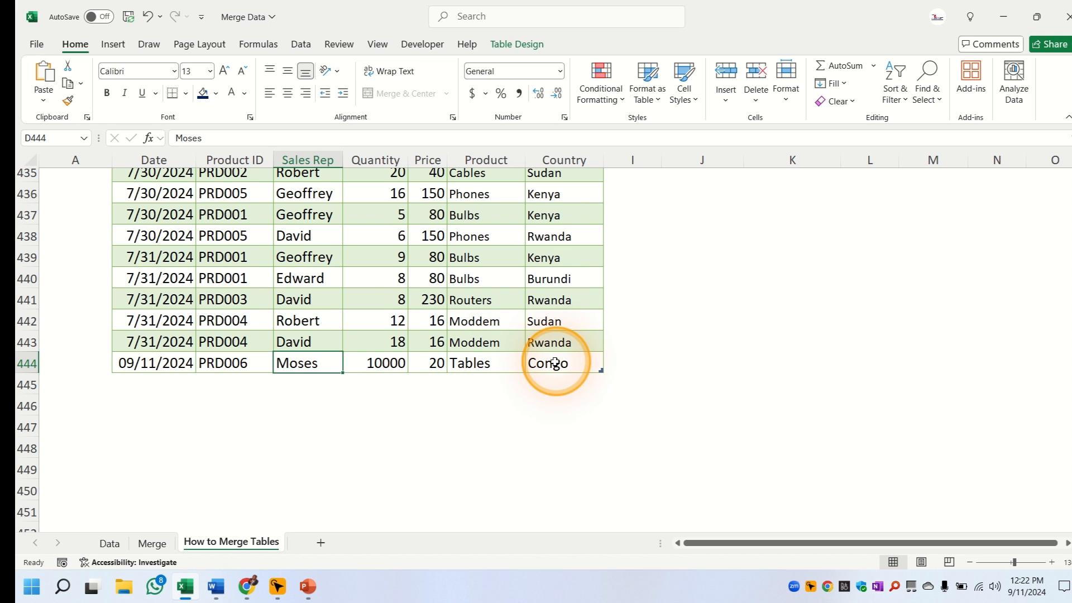
click(552, 299)
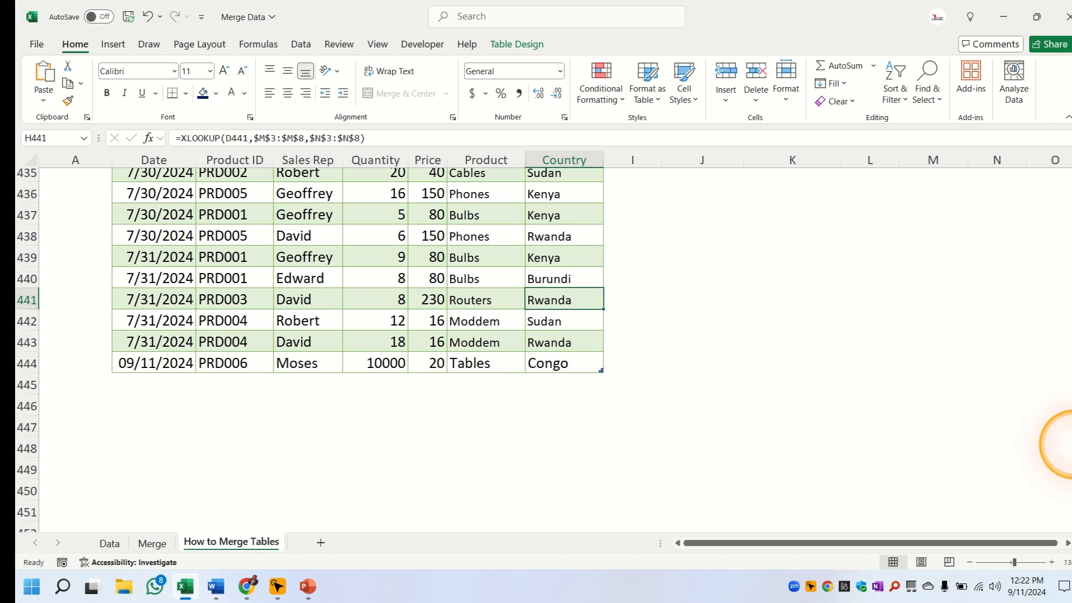
Refresh the quantity-by-country PivotTable so that it includes the new sales record.
drag(1067, 496, 1066, 162)
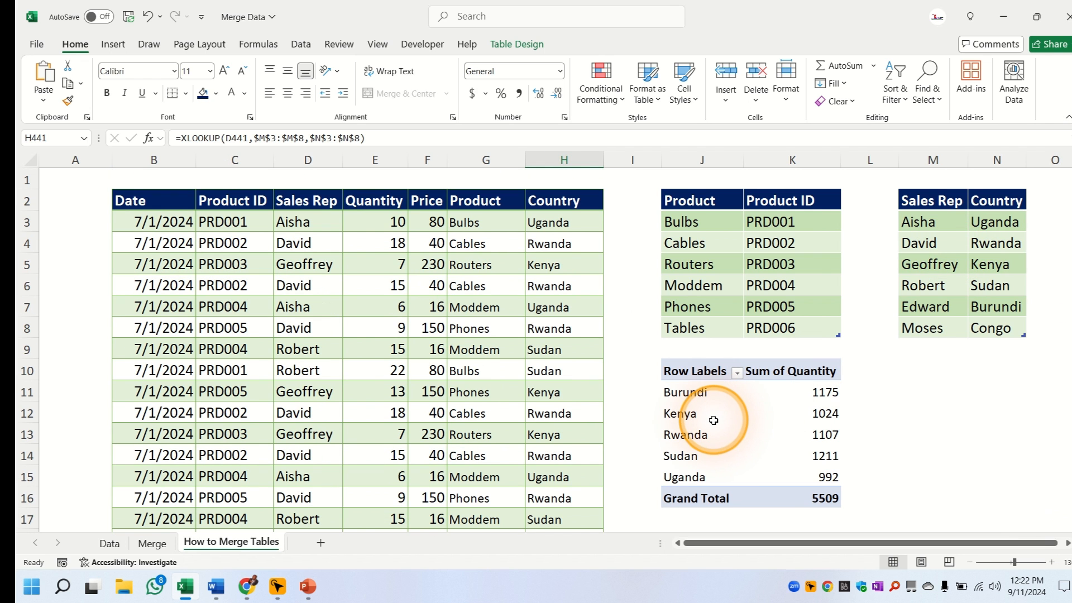
scroll(714, 420, down, 1)
scroll(714, 419, down, 5)
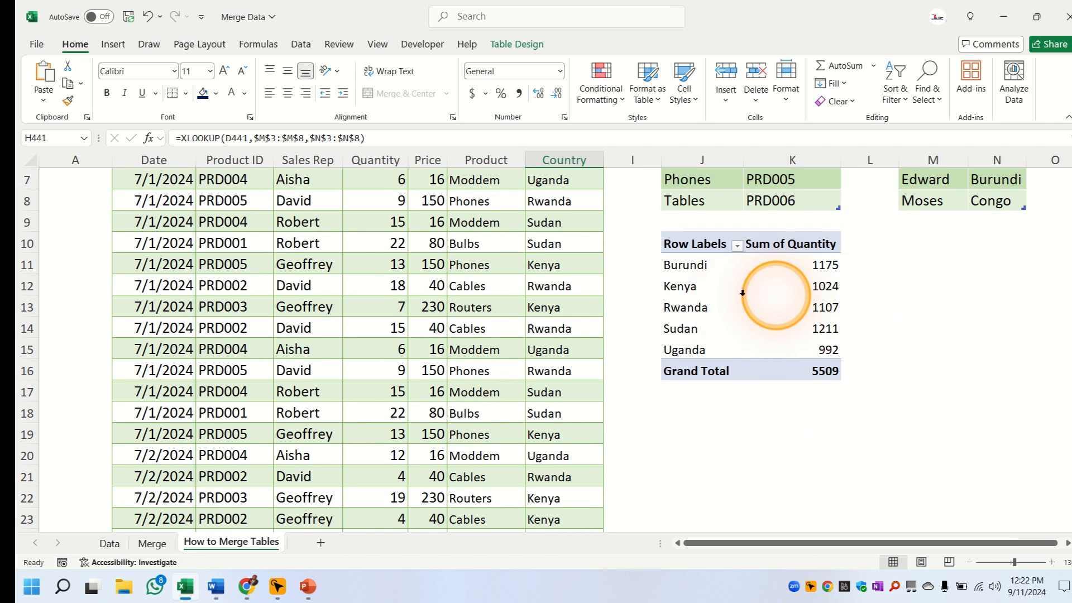
click(809, 286)
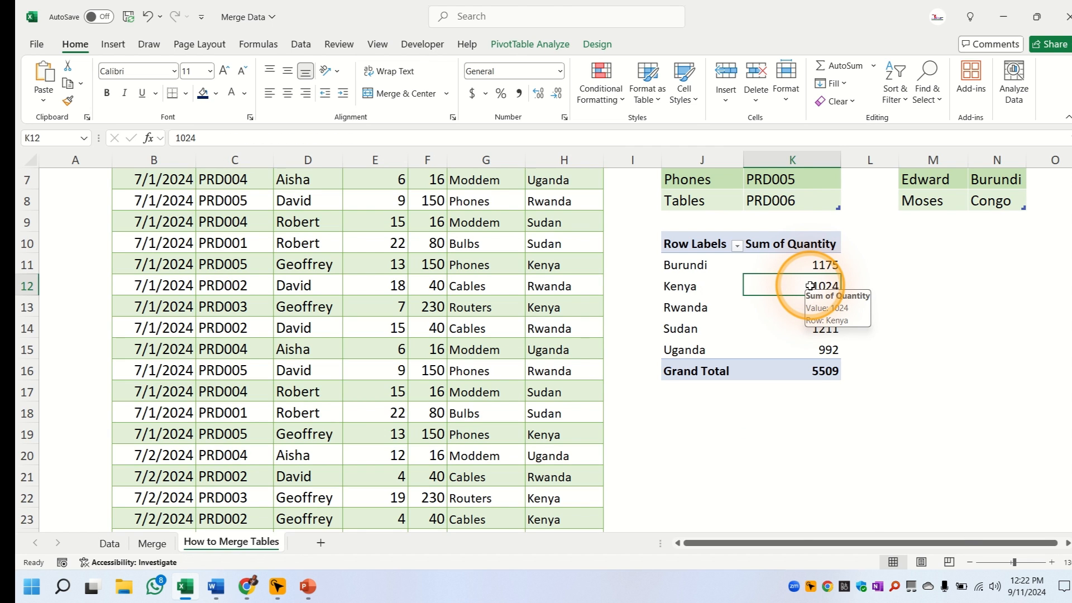
right_click(809, 285)
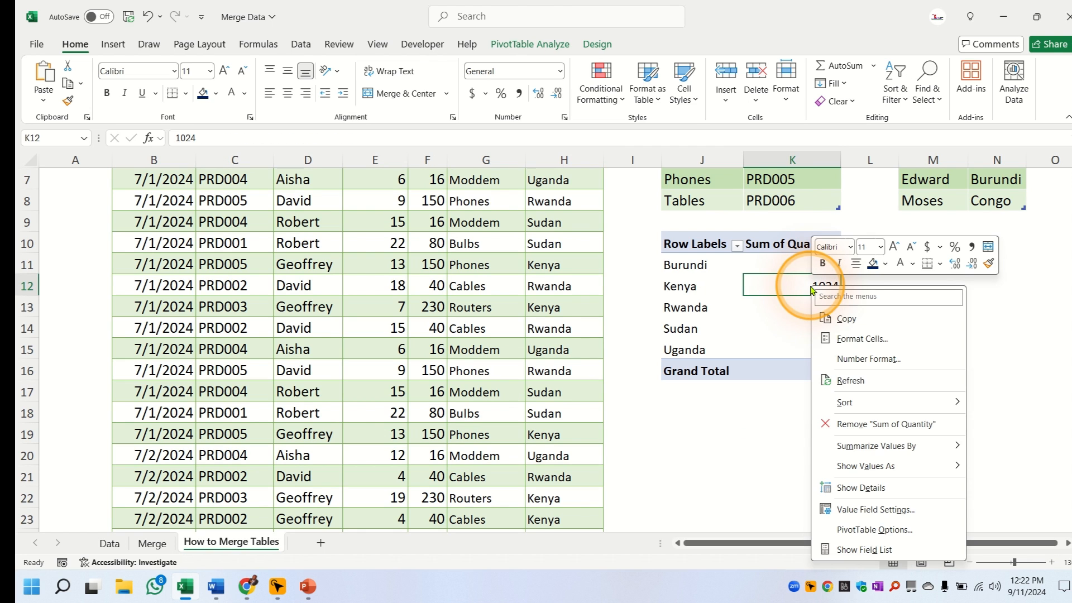
click(851, 380)
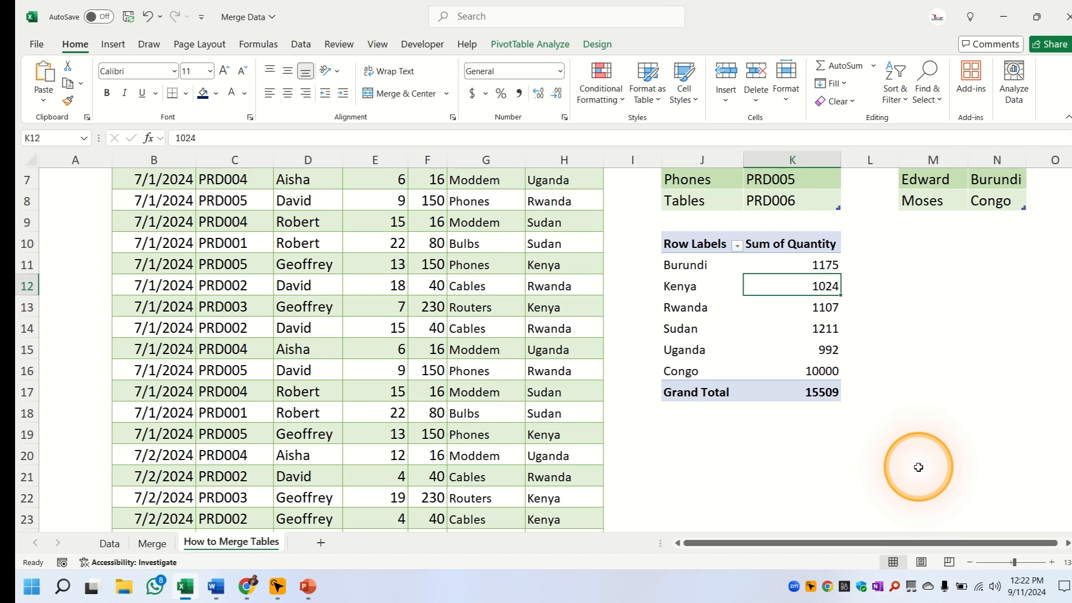
click(678, 372)
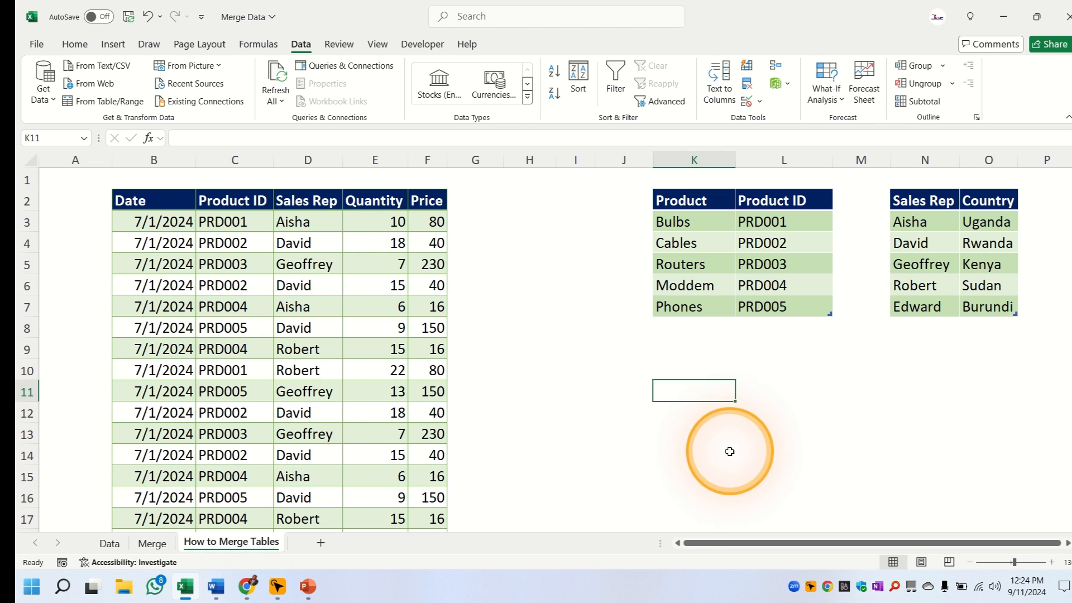
click(287, 284)
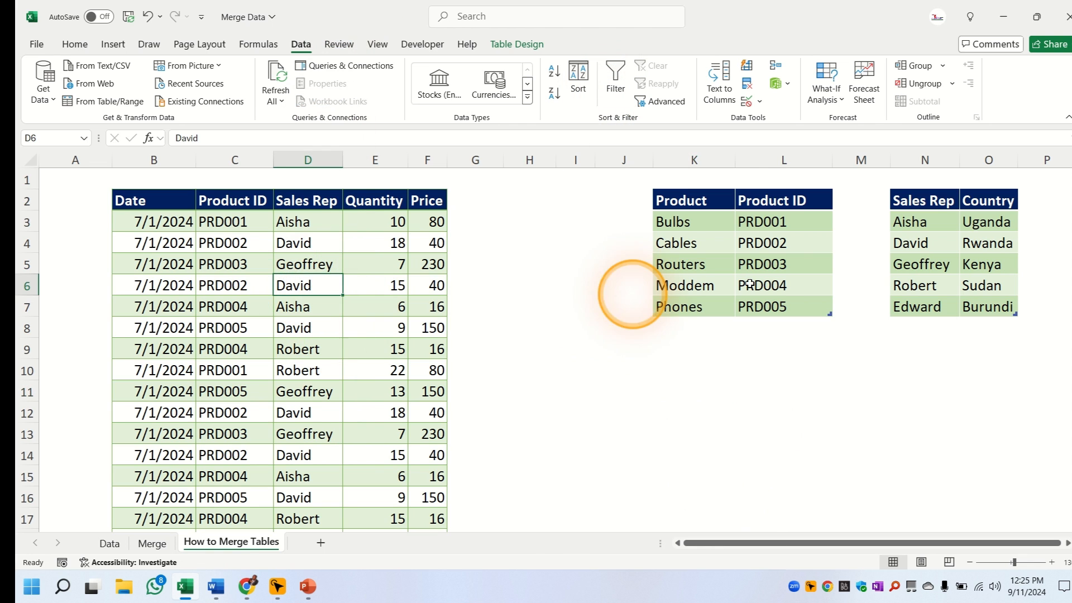
click(782, 263)
click(930, 249)
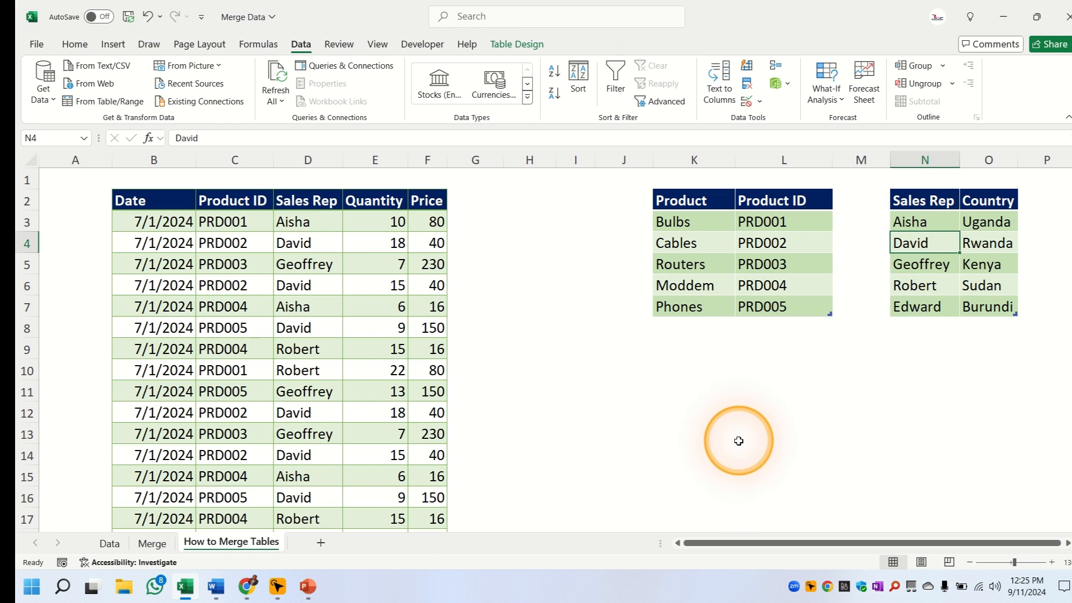
click(741, 437)
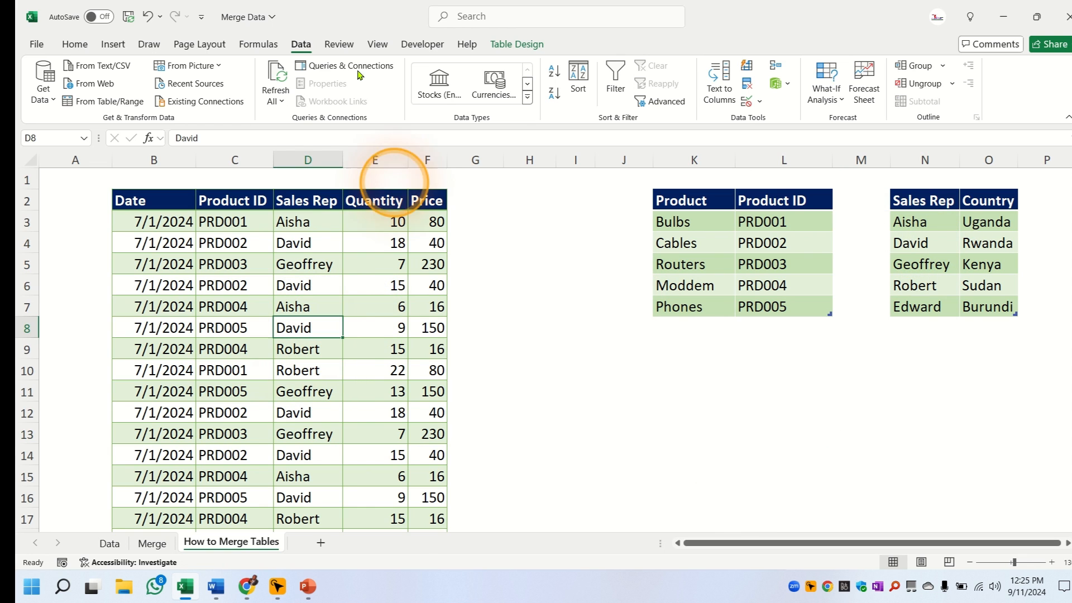
Import the sales table into Power Query from its table range and load the fTransactions query as a connection only.
click(43, 94)
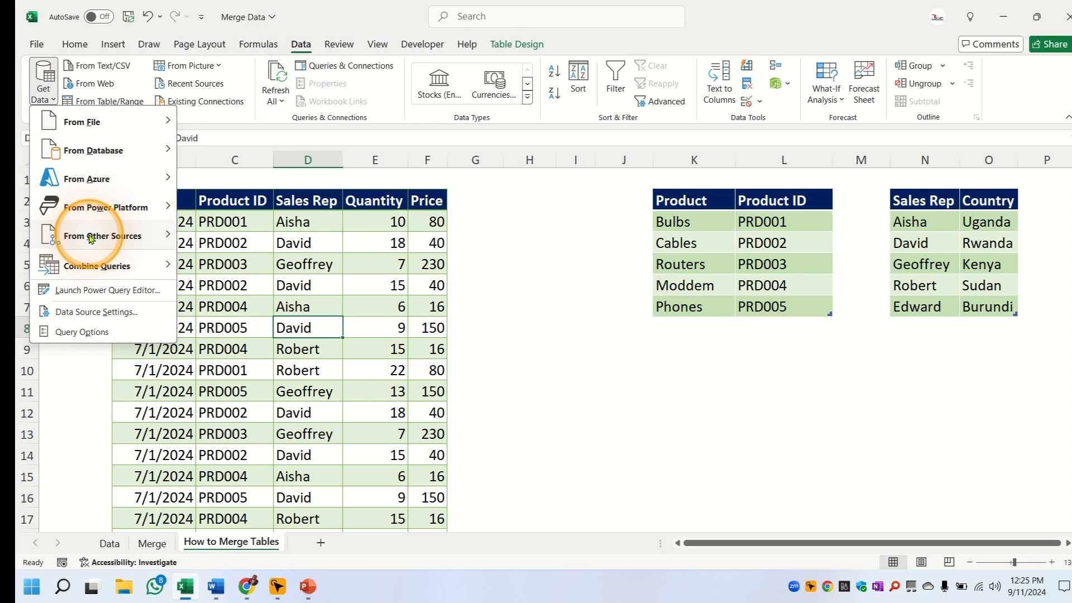
mouse_move(84, 235)
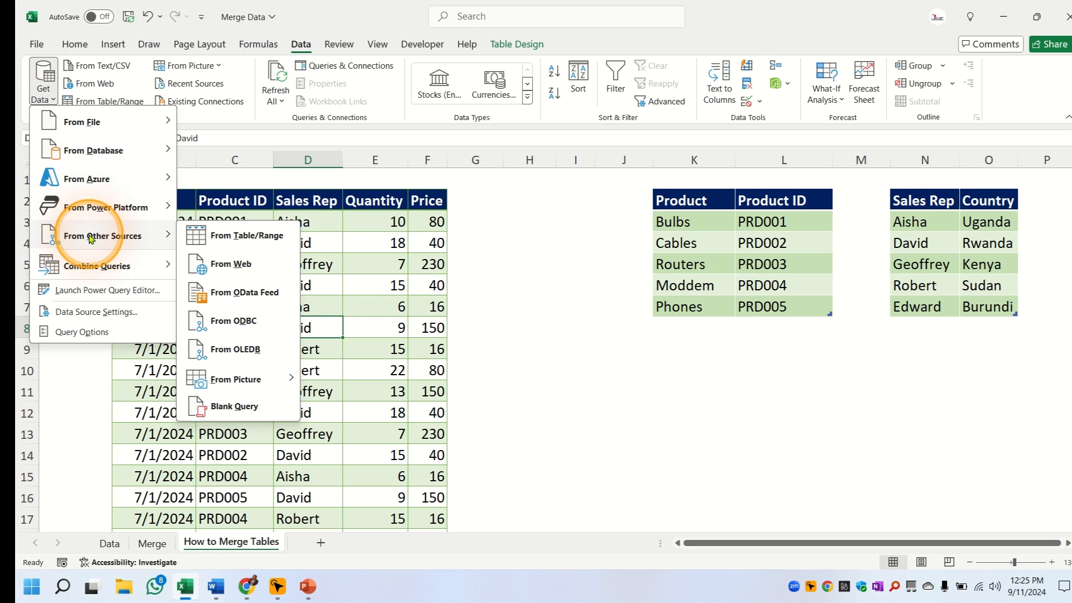
click(235, 241)
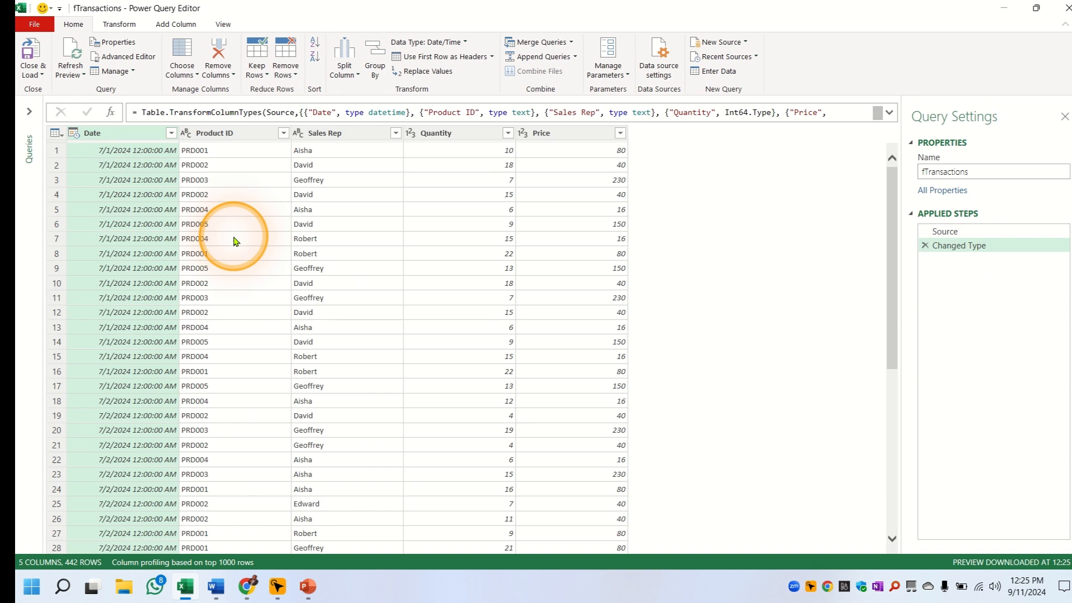
click(34, 24)
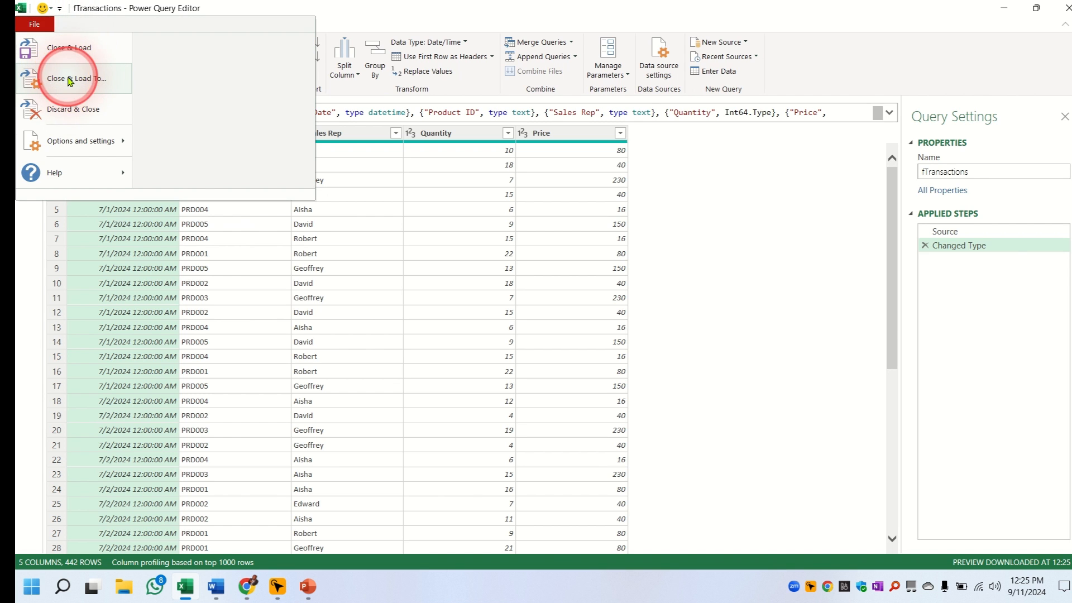
click(70, 80)
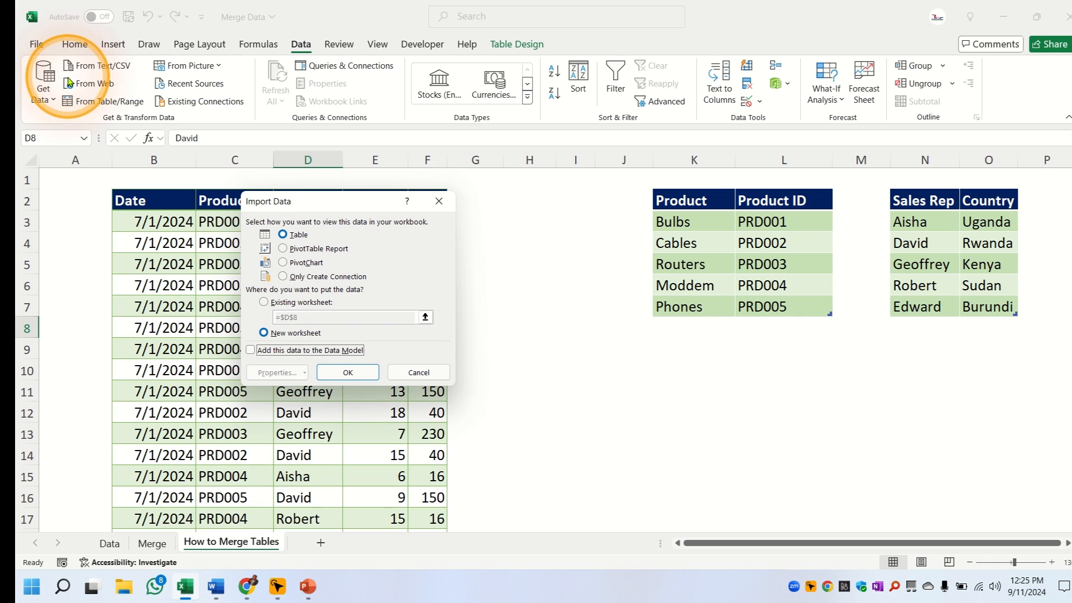
click(282, 276)
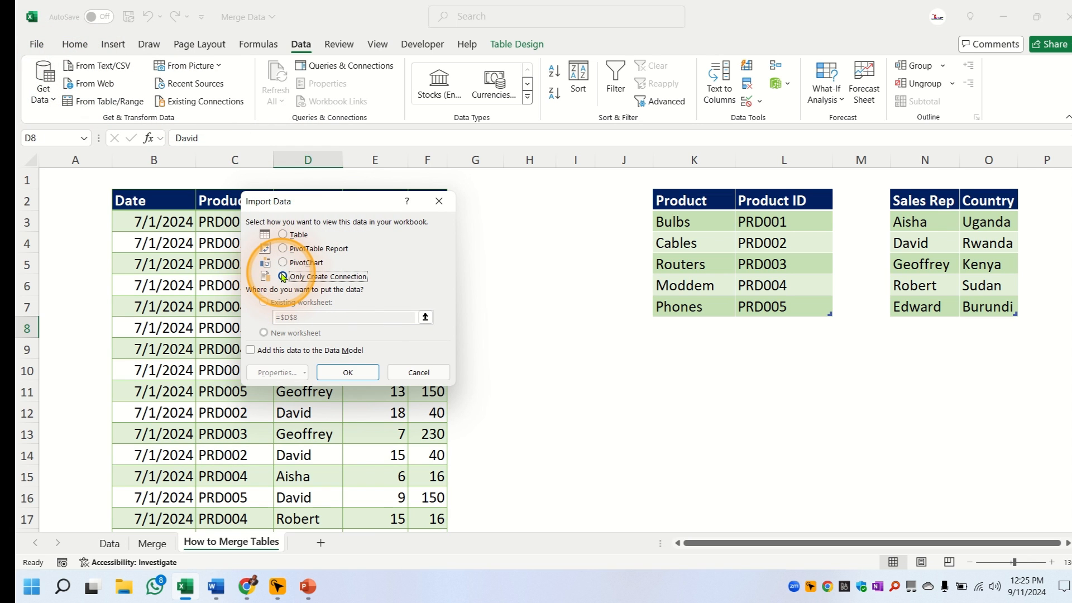
click(348, 372)
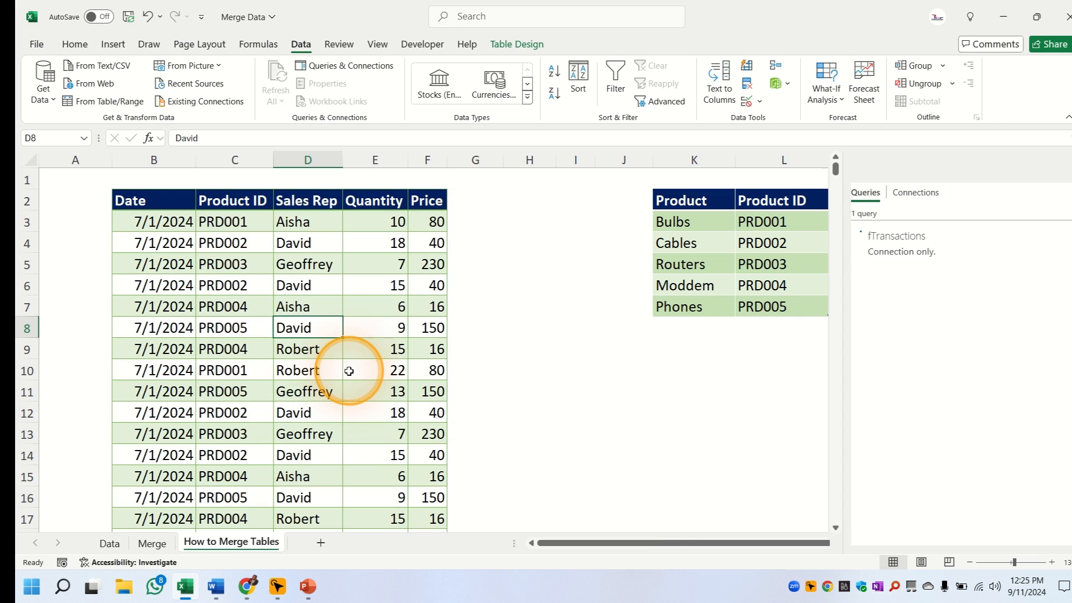
mouse_move(927, 252)
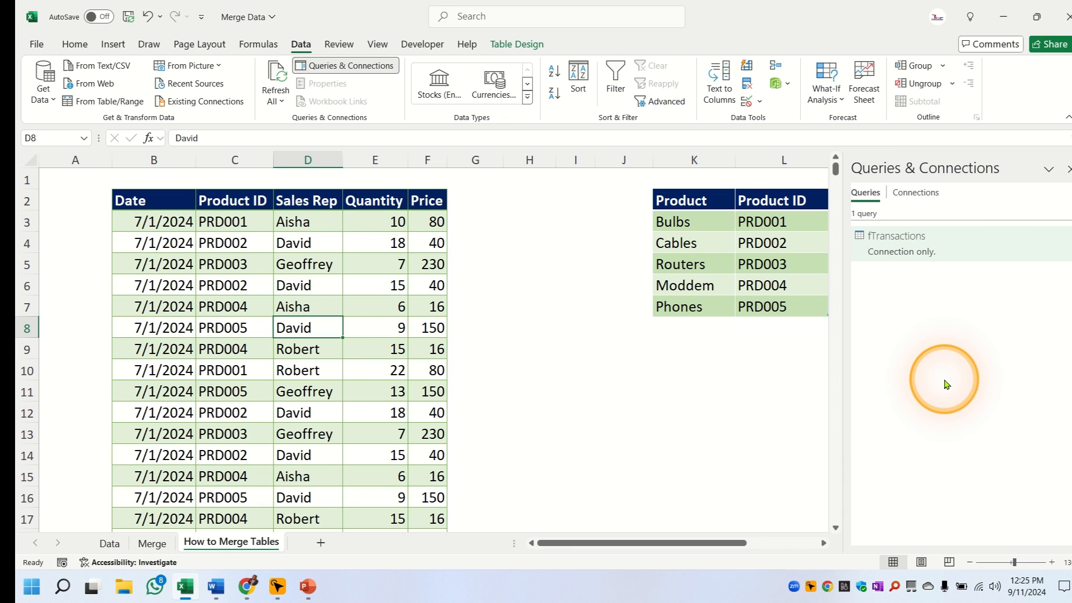
click(623, 433)
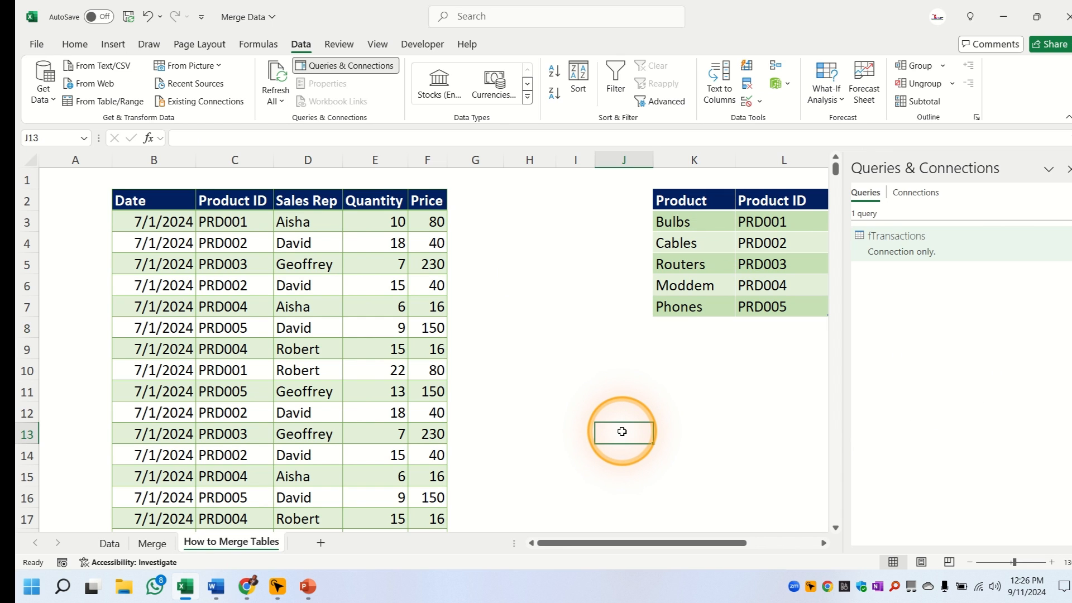
Import the product lookup table into Power Query and load the dProducts query as a connection only.
click(698, 243)
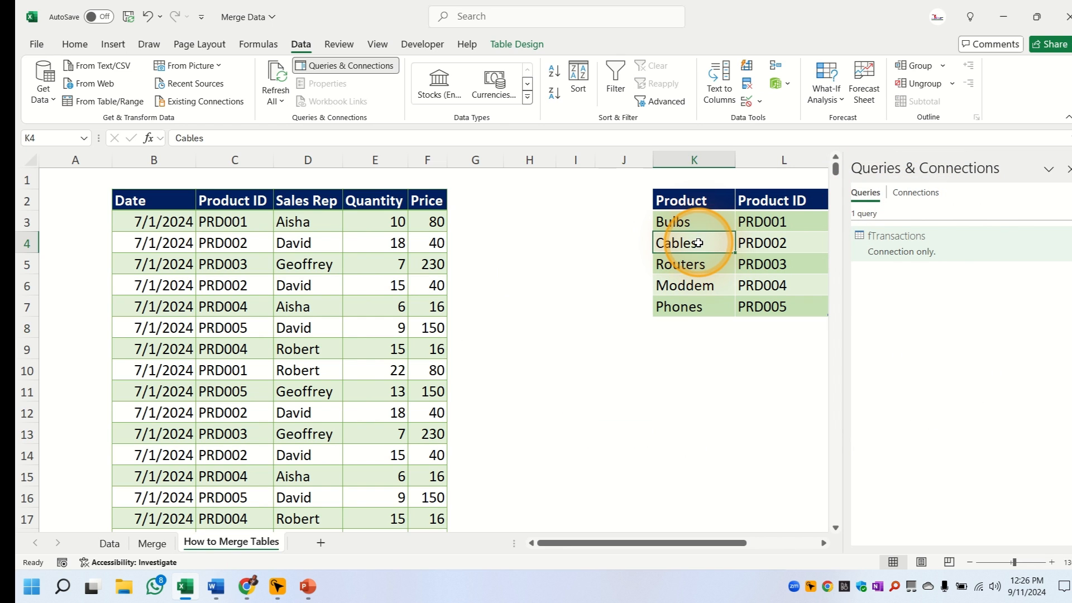
click(43, 89)
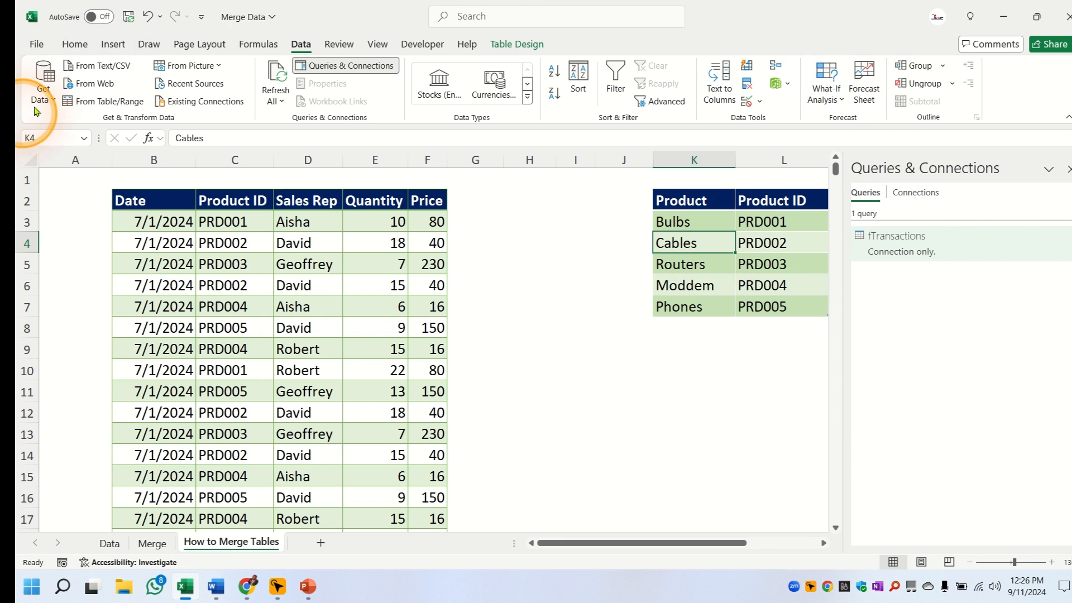
mouse_move(84, 236)
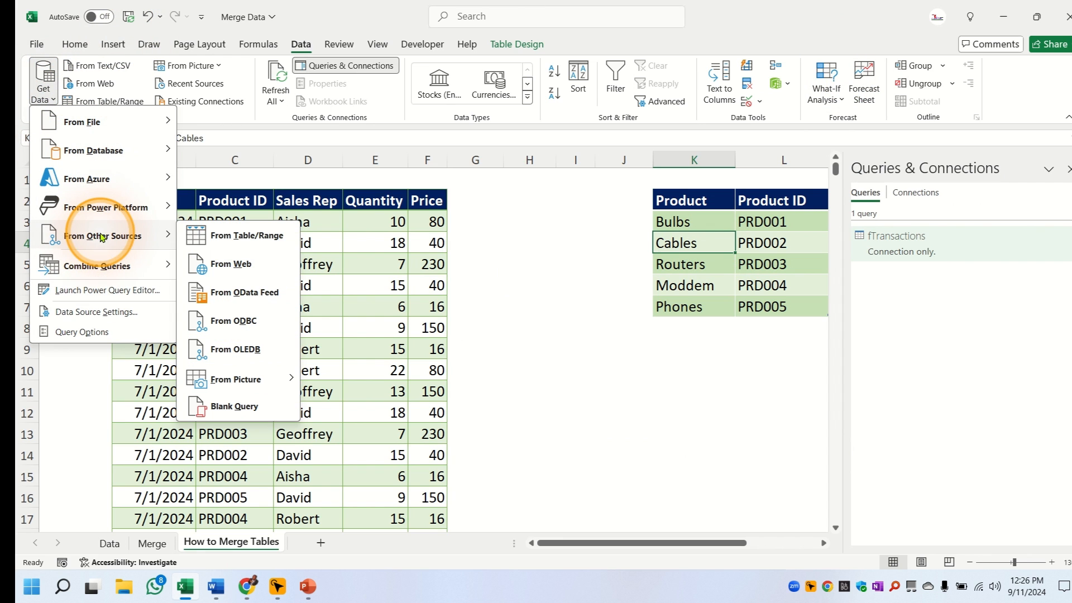
click(247, 235)
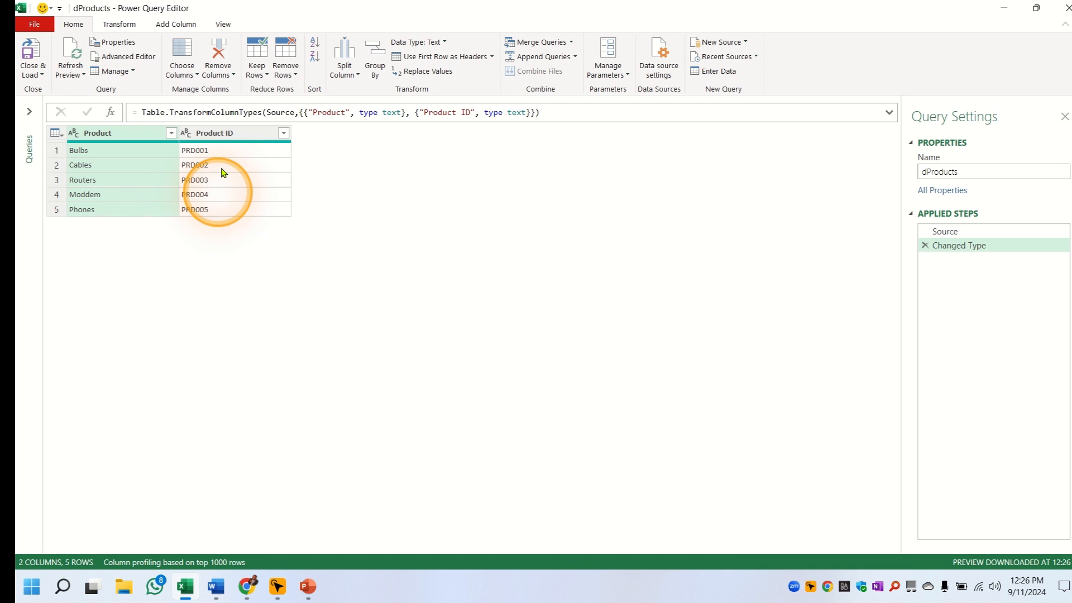
click(34, 24)
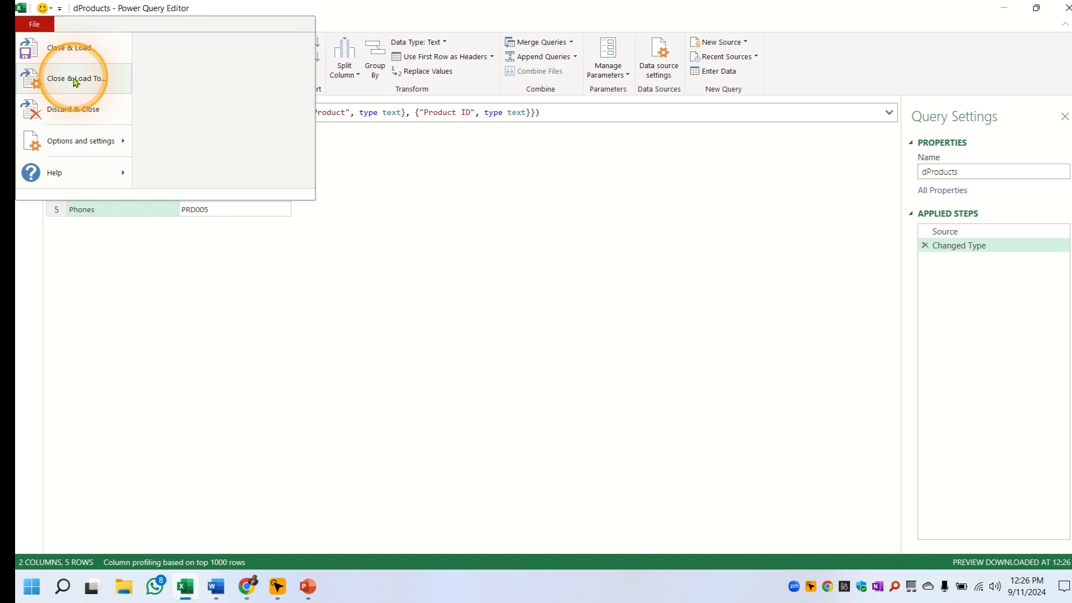
click(74, 82)
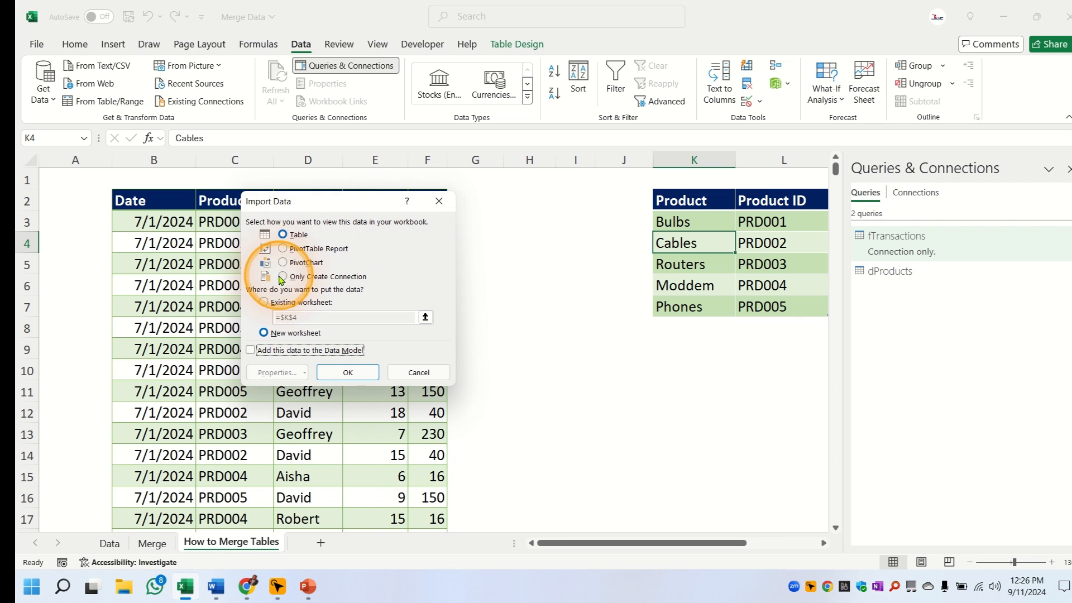
click(283, 276)
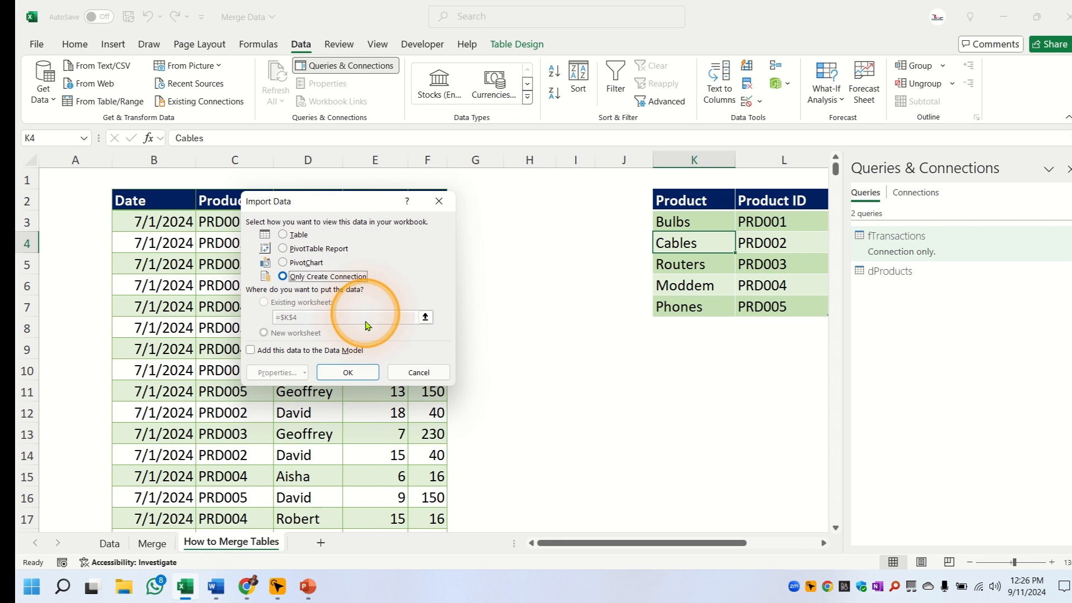
click(349, 372)
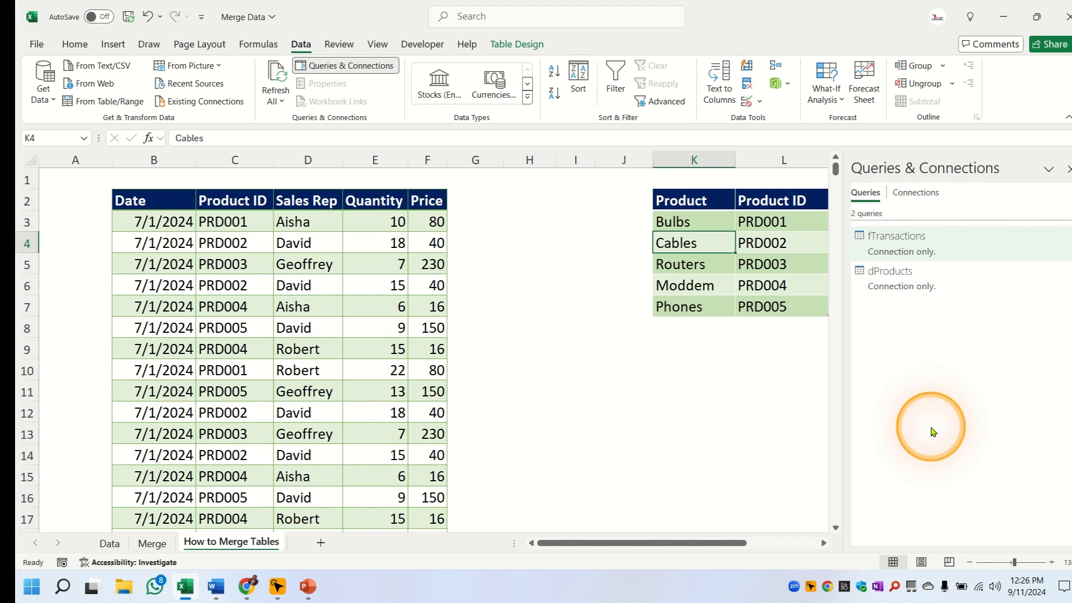
Import the sales rep and country table into Power Query and load the dSalesReps query as a connection only.
drag(665, 544, 766, 549)
click(677, 244)
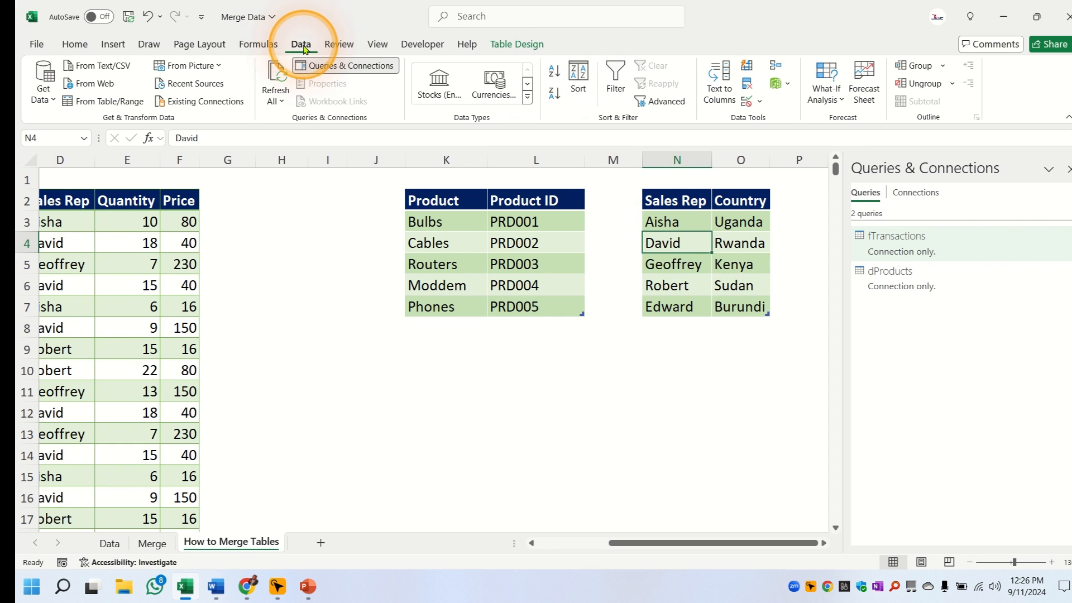
click(47, 93)
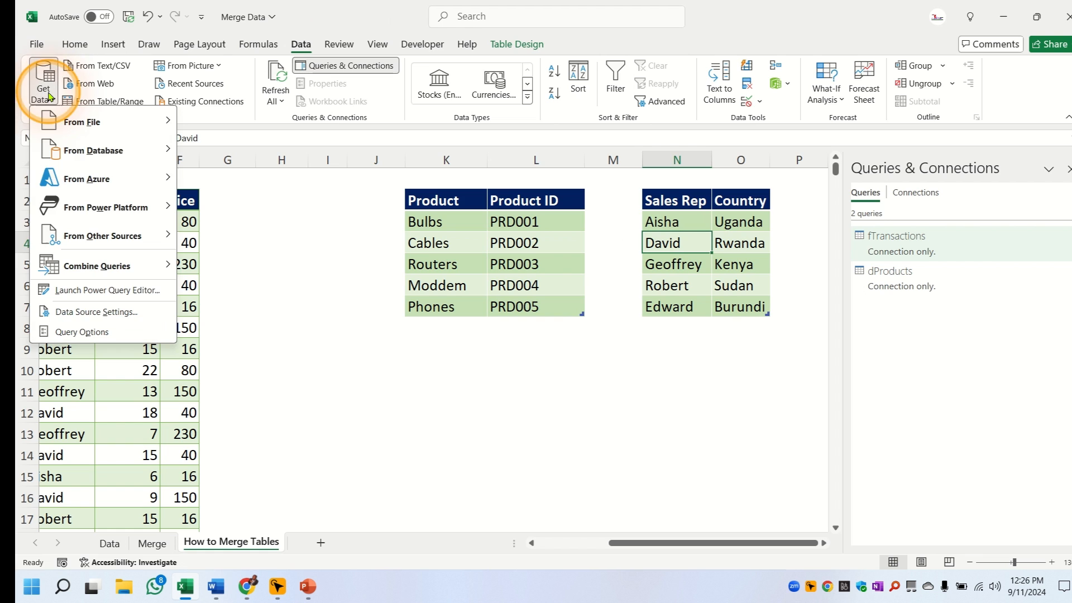
mouse_move(100, 235)
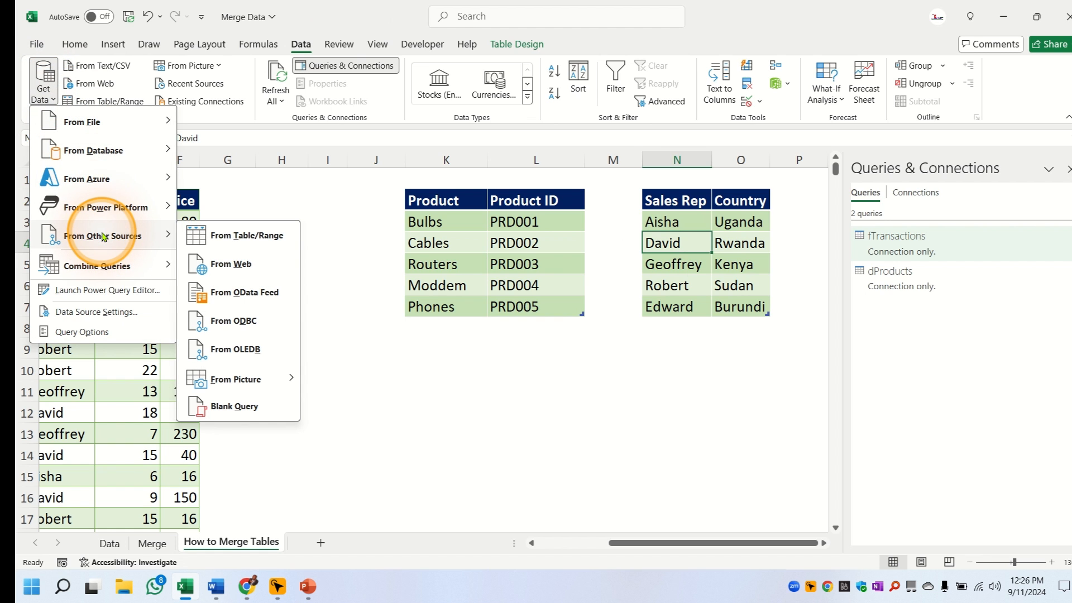
click(226, 235)
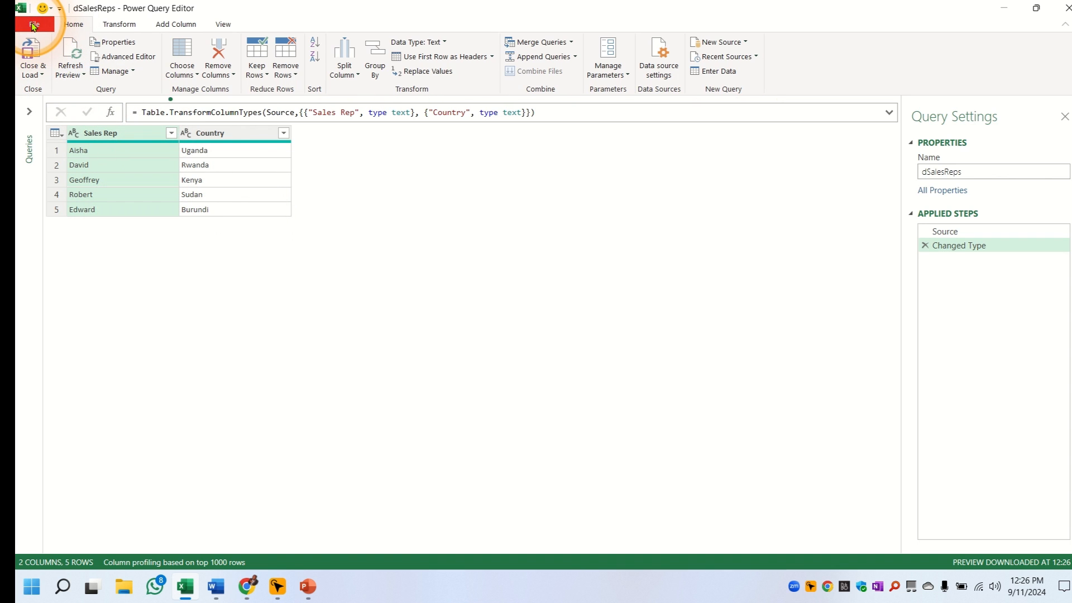
click(34, 25)
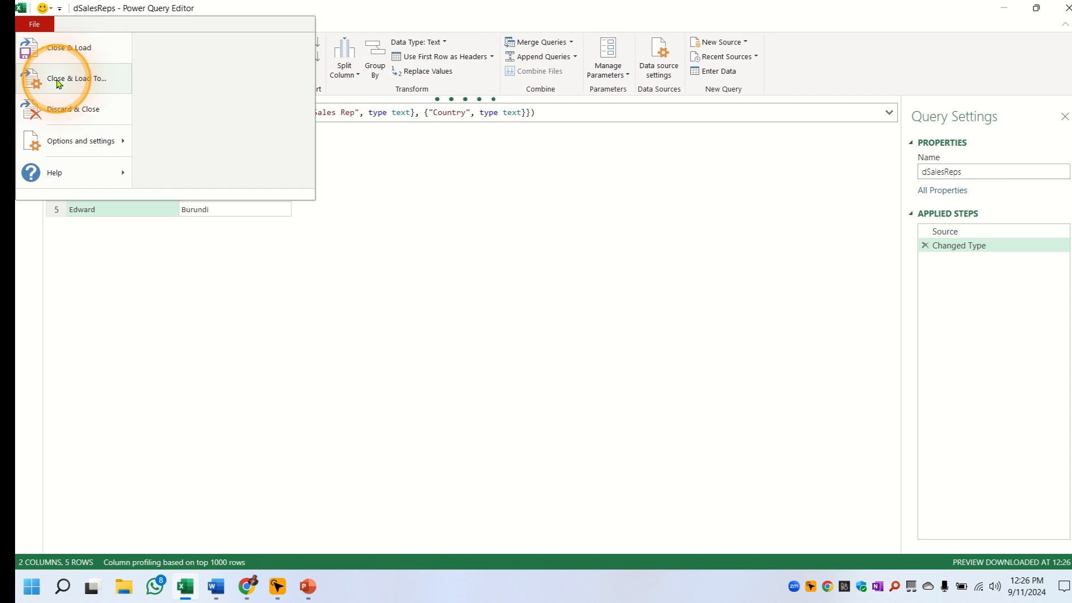
click(58, 80)
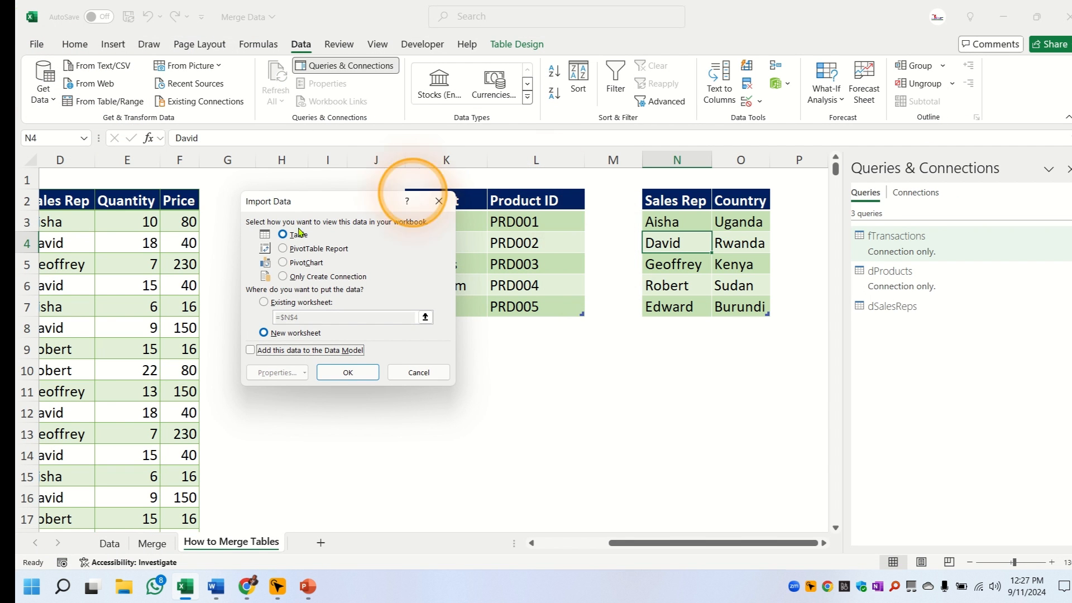
click(283, 277)
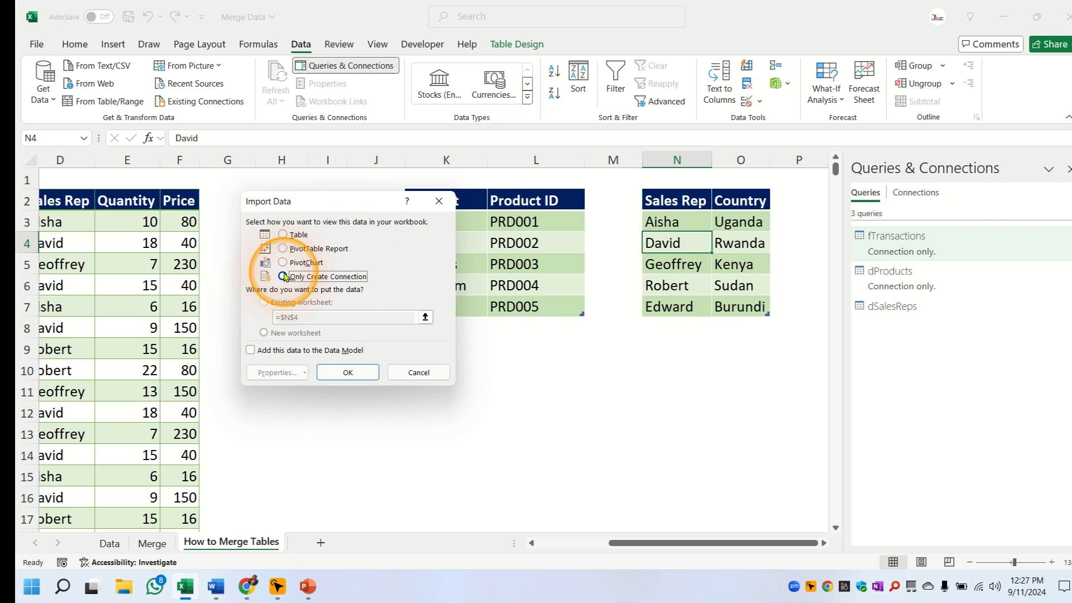
click(348, 372)
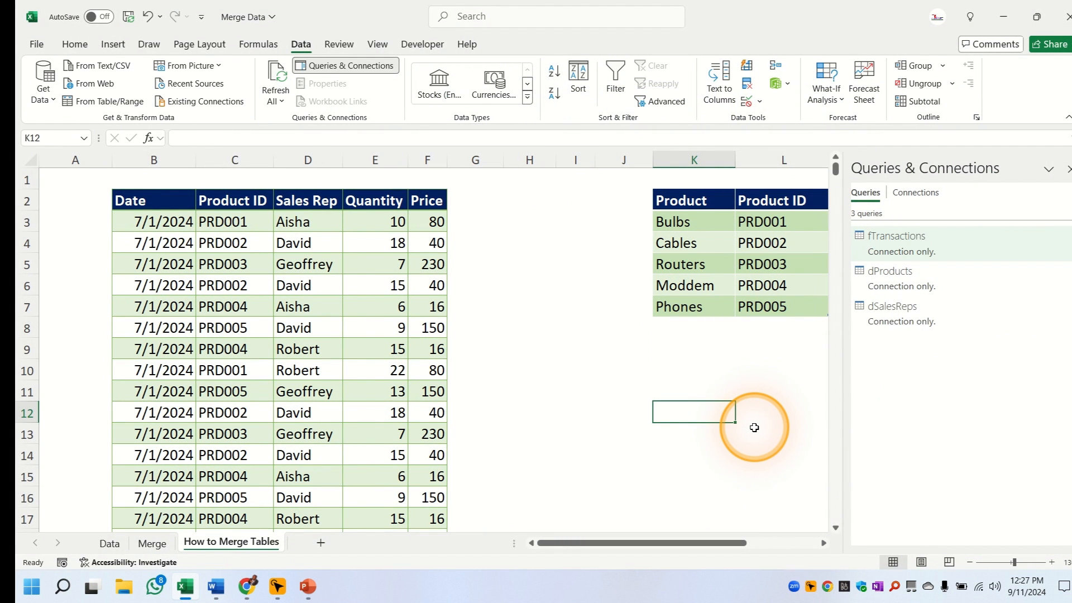
Start a Merge of the workbook queries with fTransactions as the first table and dProducts as the second.
click(43, 95)
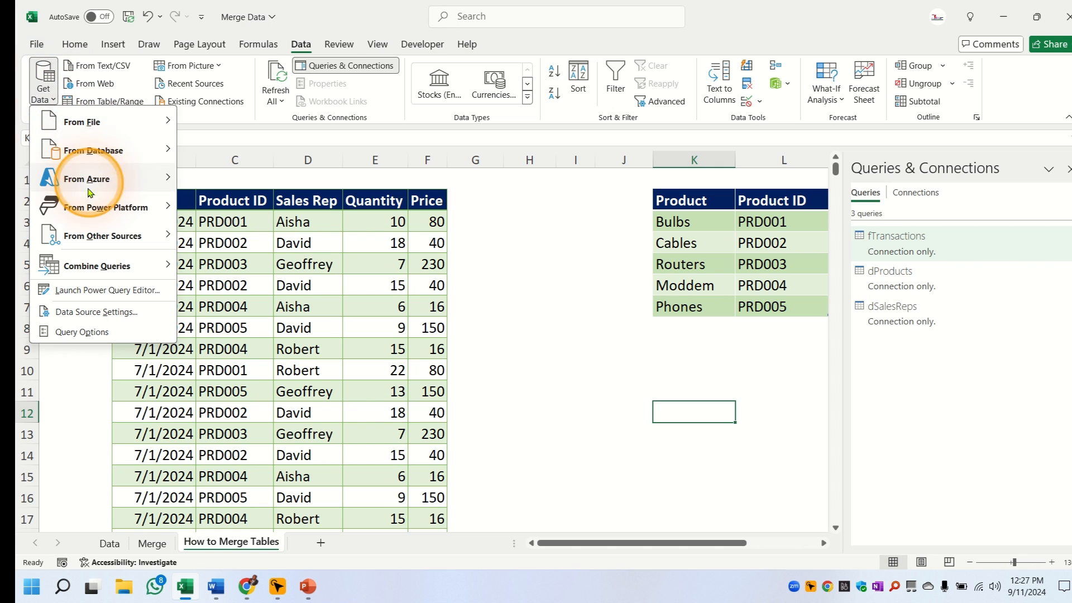
mouse_move(81, 268)
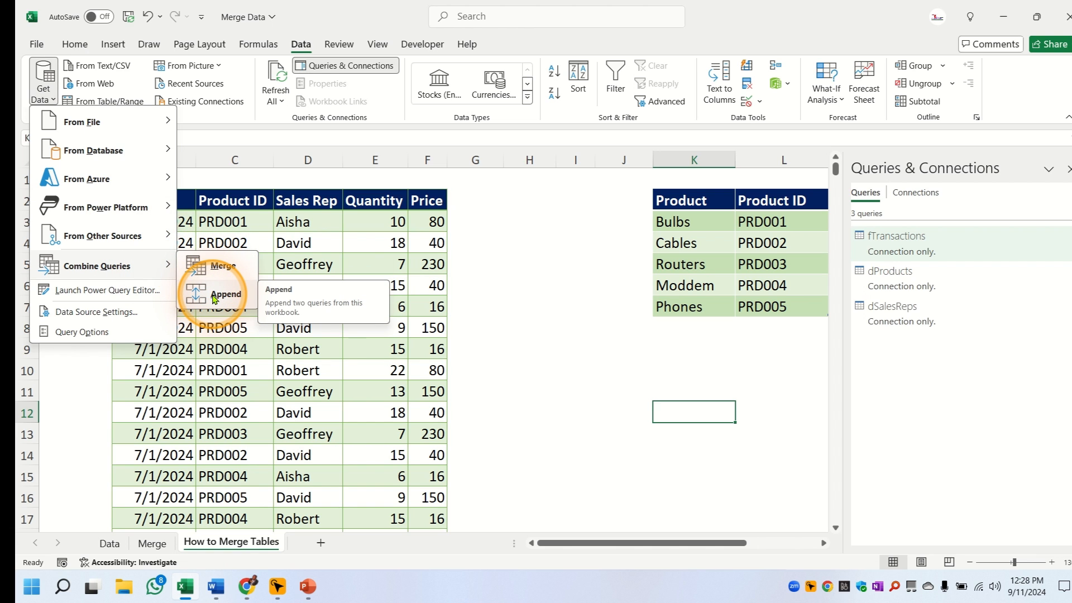
click(217, 268)
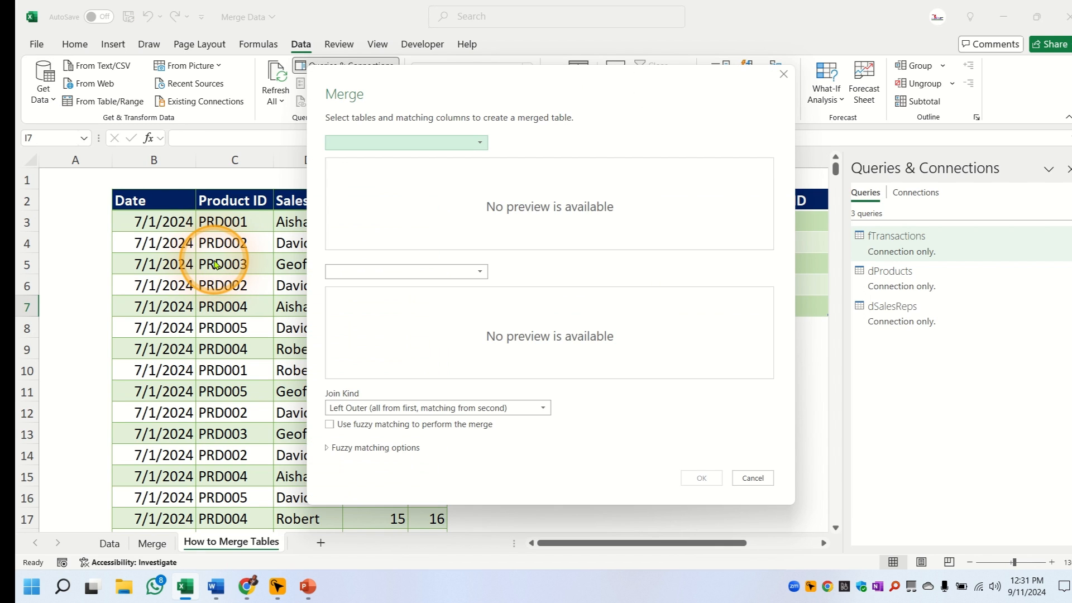
drag(453, 71, 338, 62)
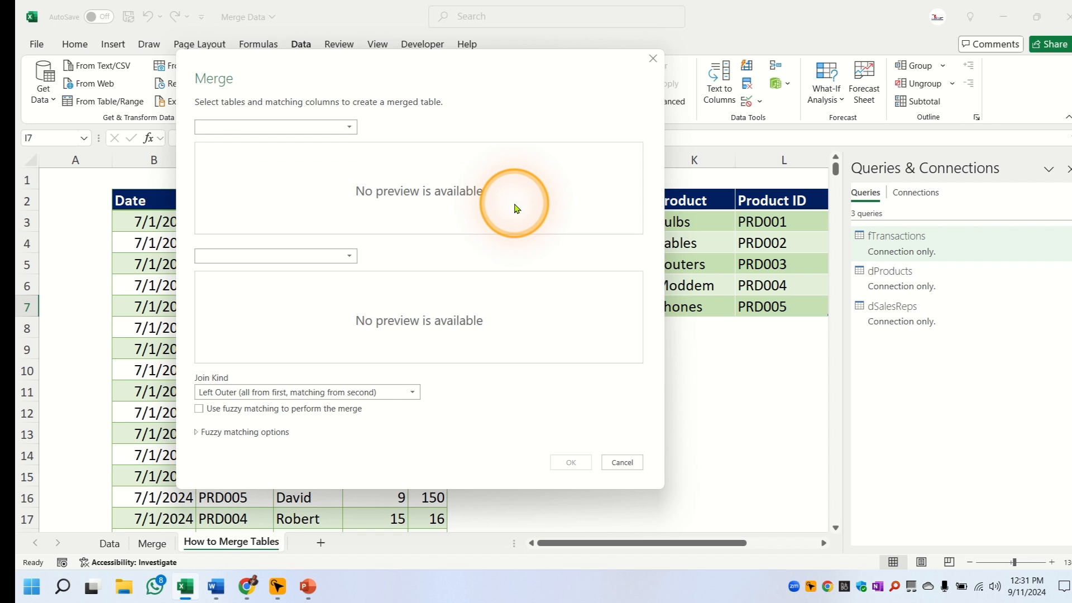
click(349, 129)
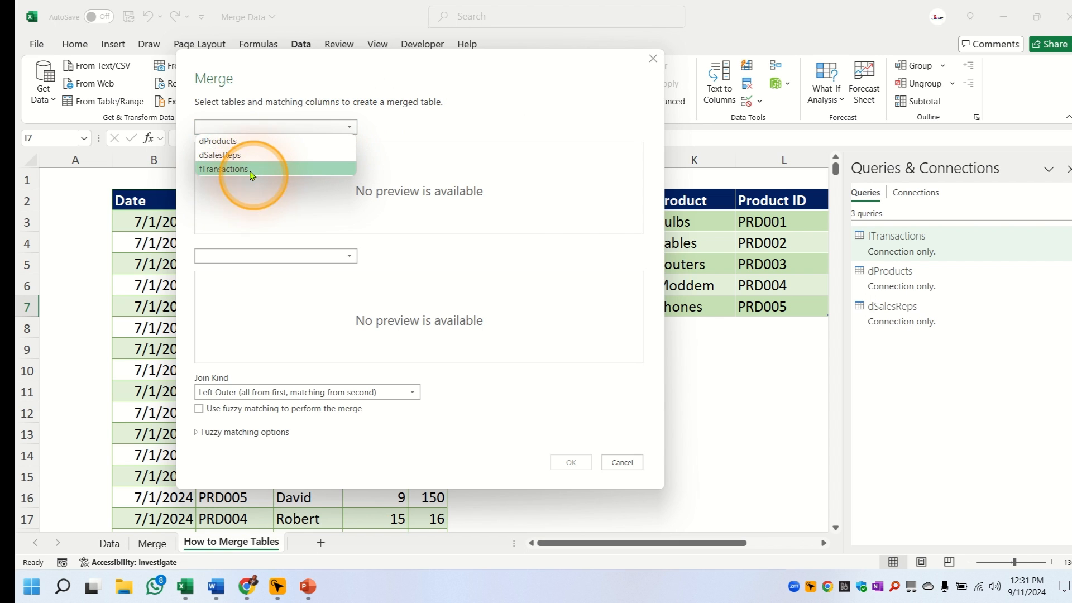
click(223, 169)
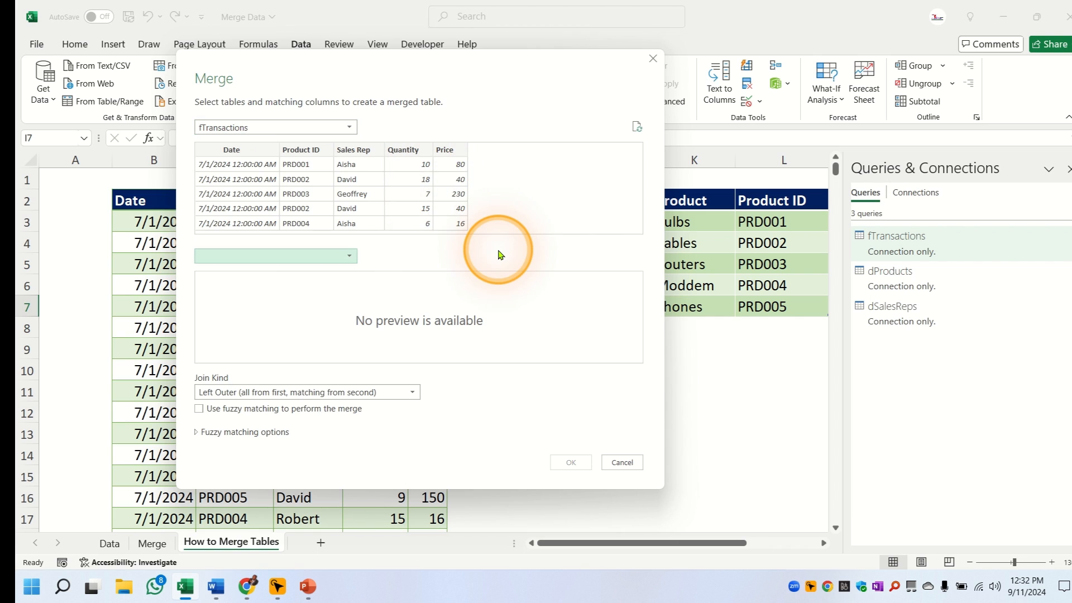
click(350, 256)
click(208, 270)
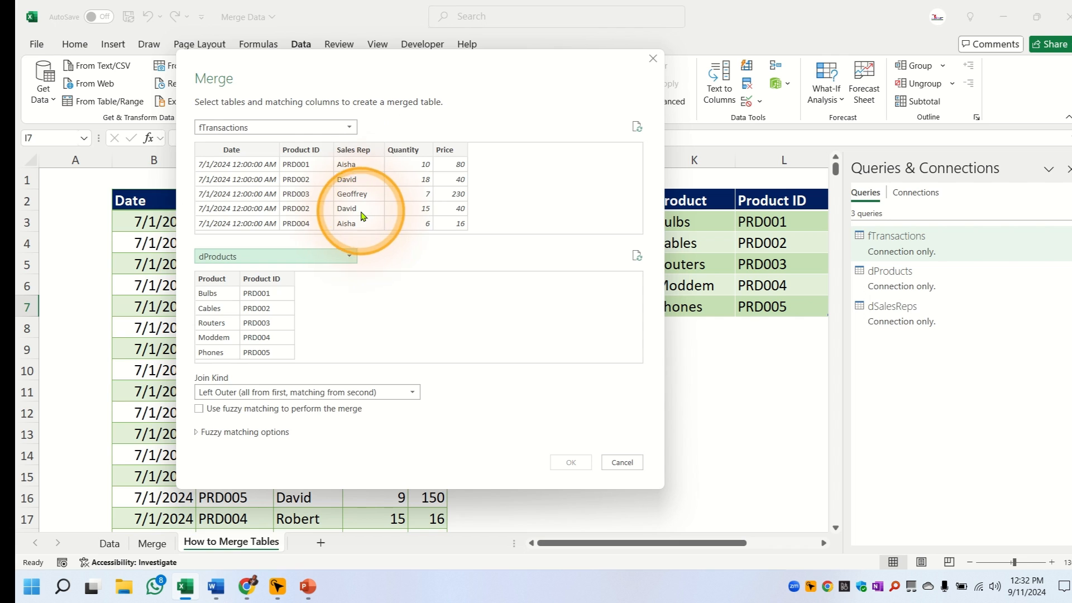
Match fTransactions and dProducts on their Product ID columns and create the left outer merge.
click(264, 279)
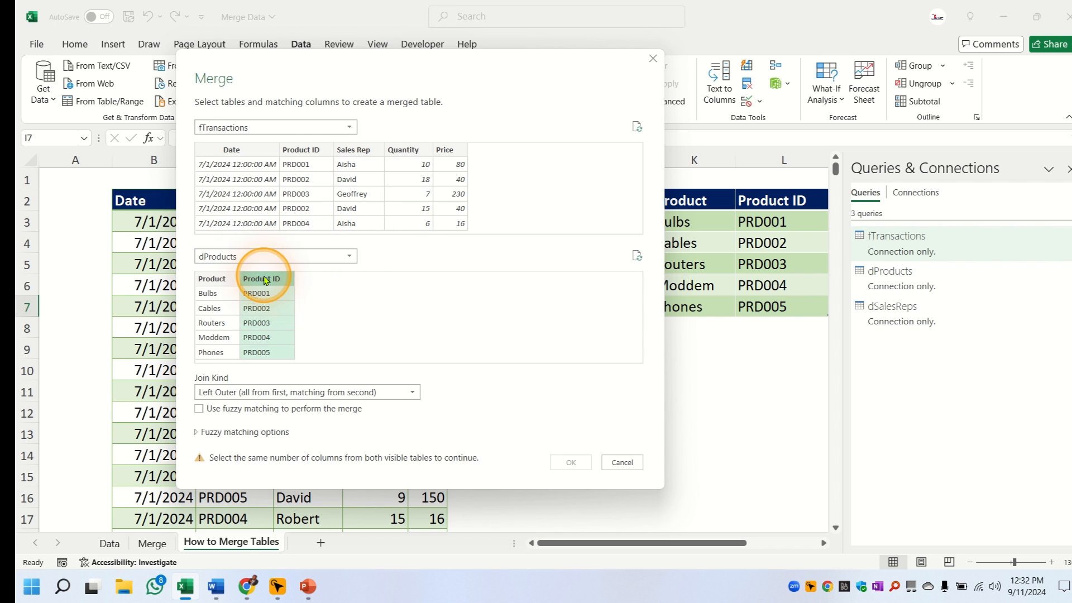
click(309, 149)
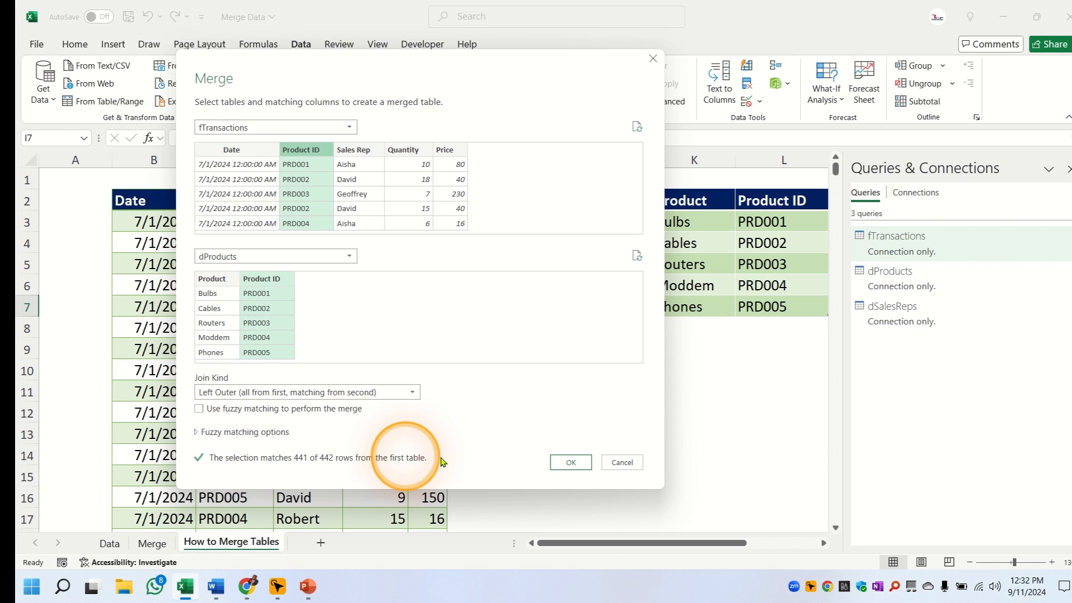
click(570, 463)
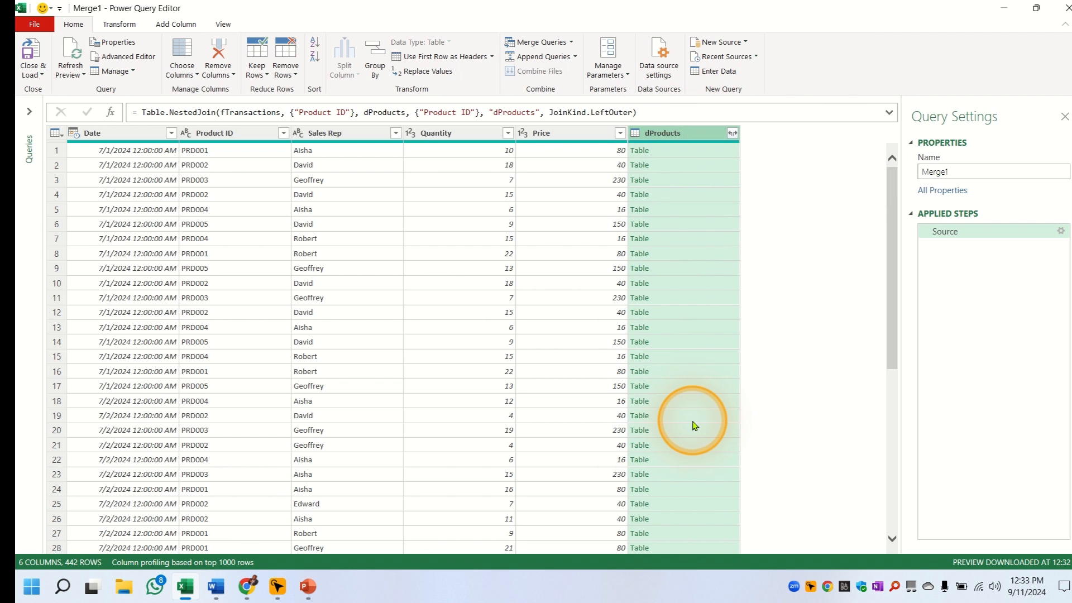
Expand the dProducts column to only the Product field, without the original column name as prefix.
click(732, 134)
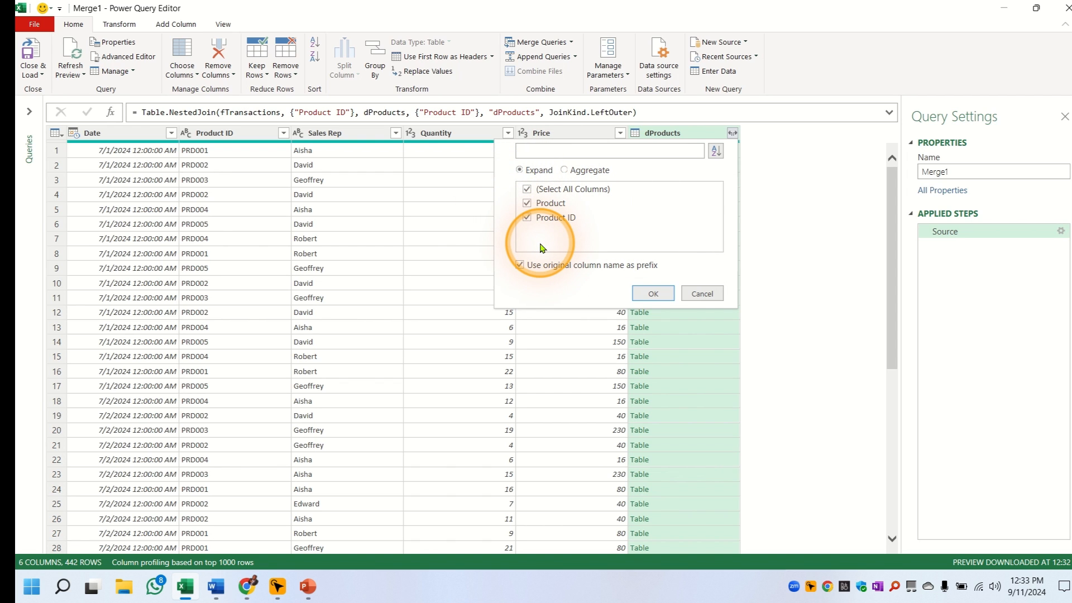
click(527, 219)
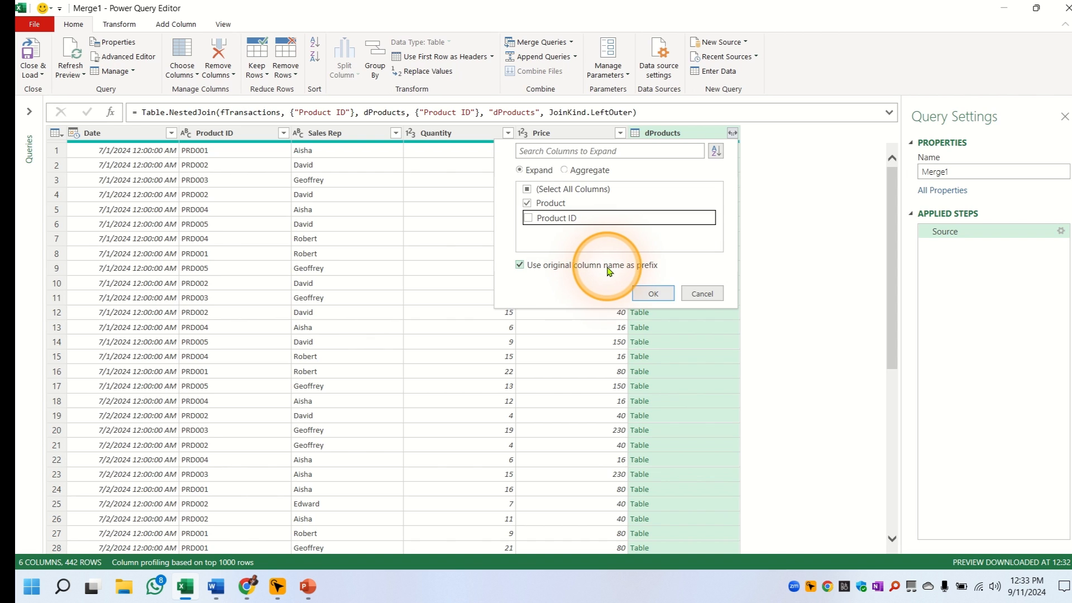
click(521, 265)
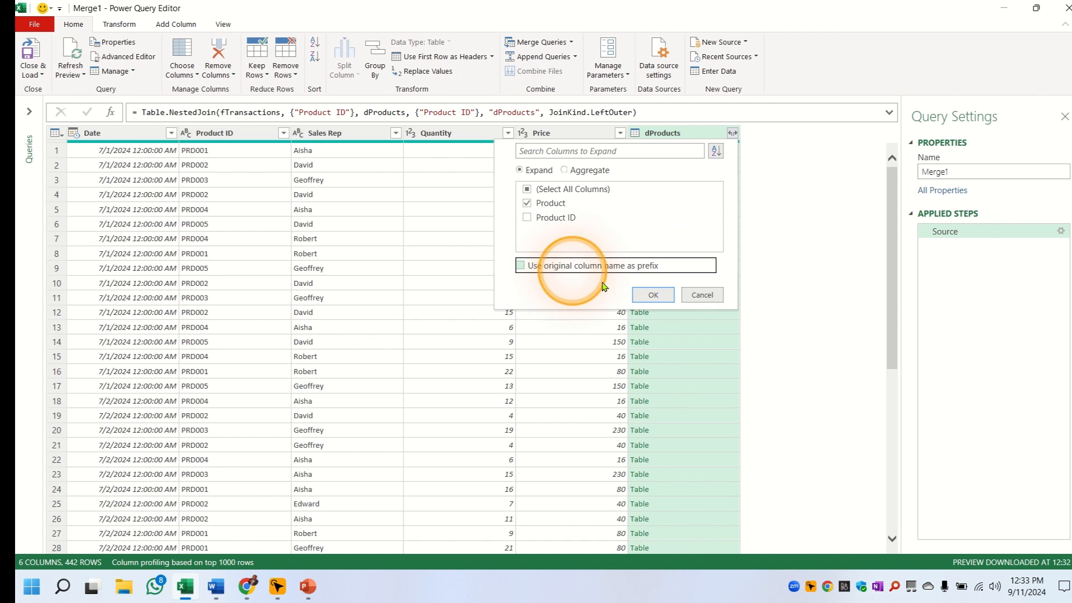
click(652, 295)
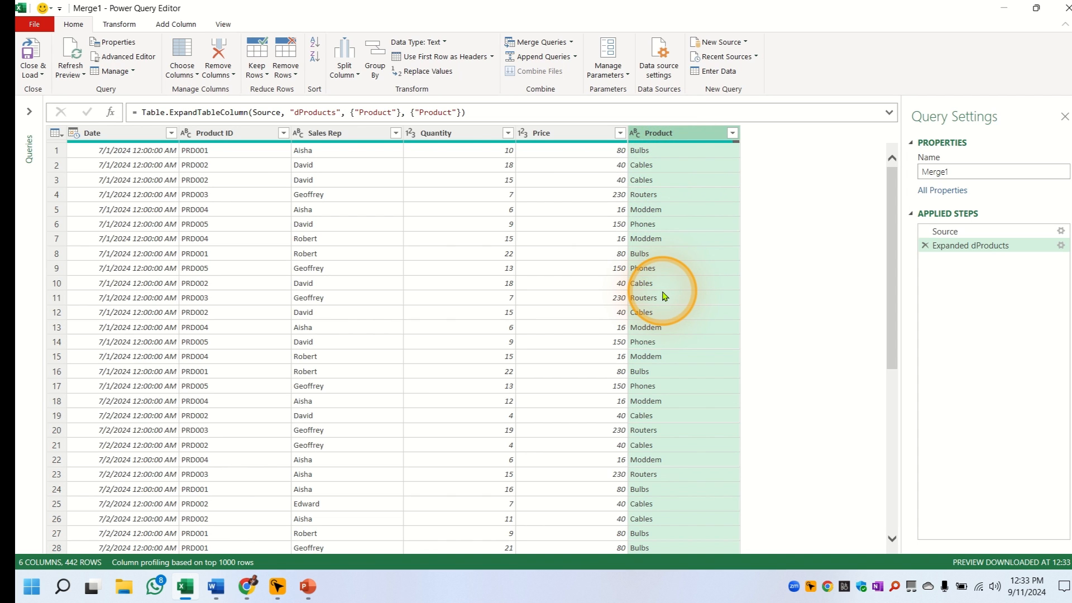
Close the Power Query Editor and load the merged product query as a connection only.
click(34, 25)
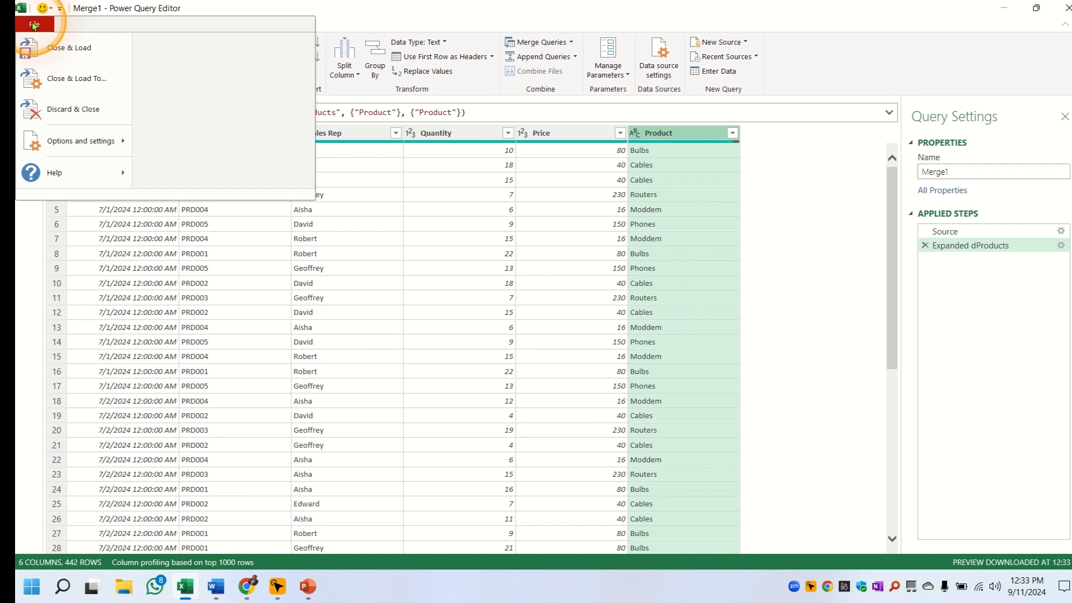
click(78, 79)
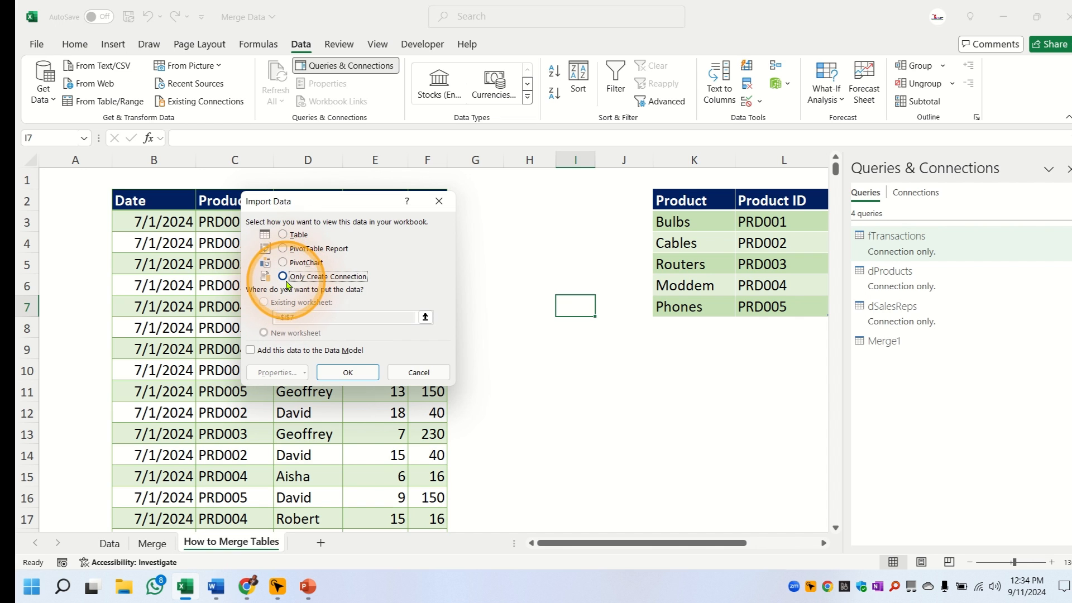
click(347, 374)
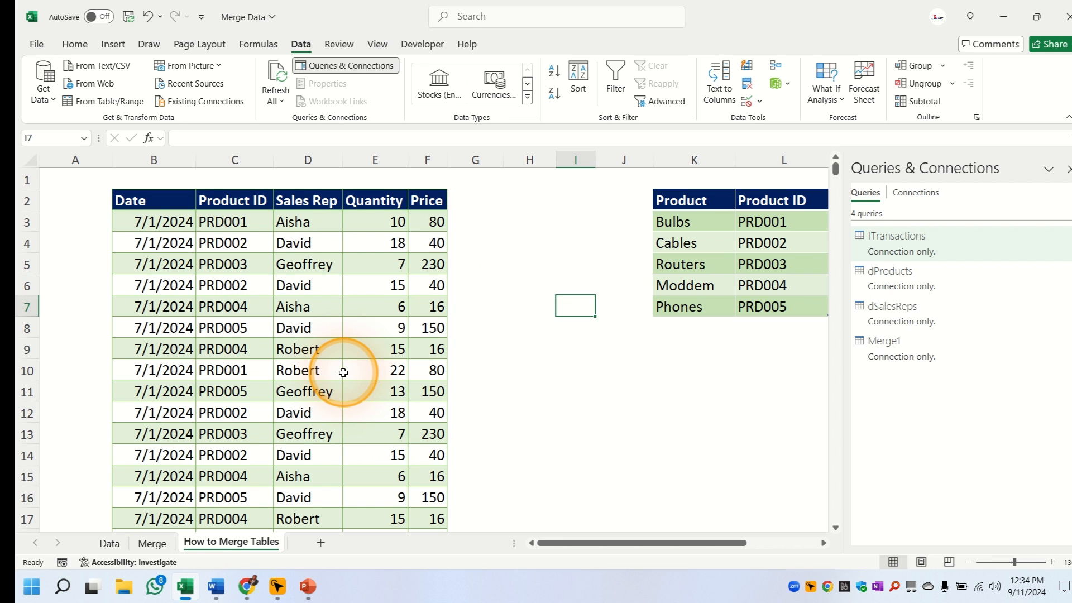
Rename the Merge1 query as Merge Step 1.
mouse_move(909, 356)
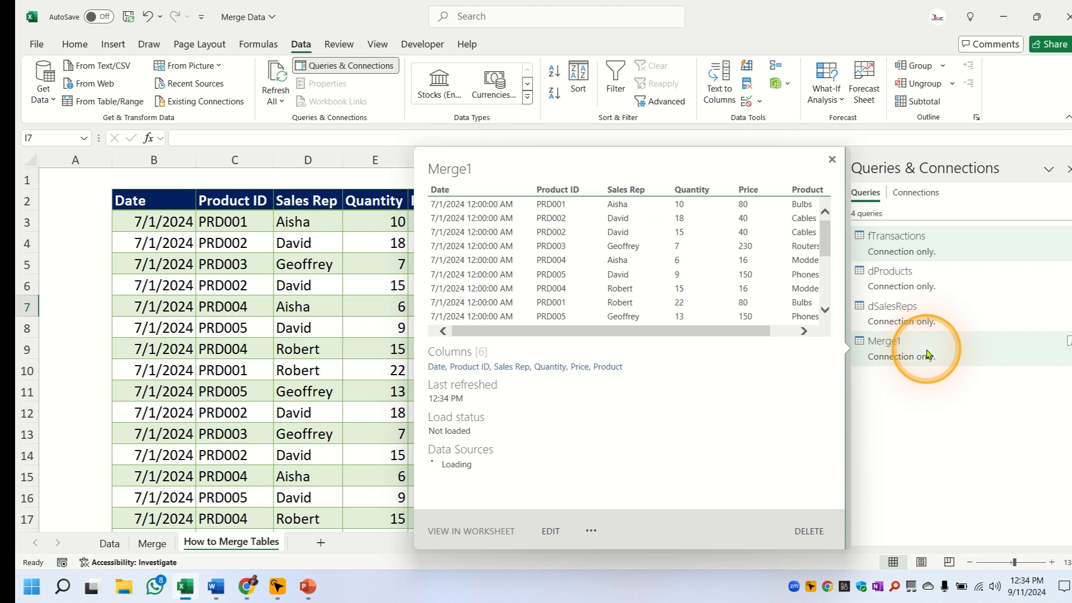
right_click(926, 355)
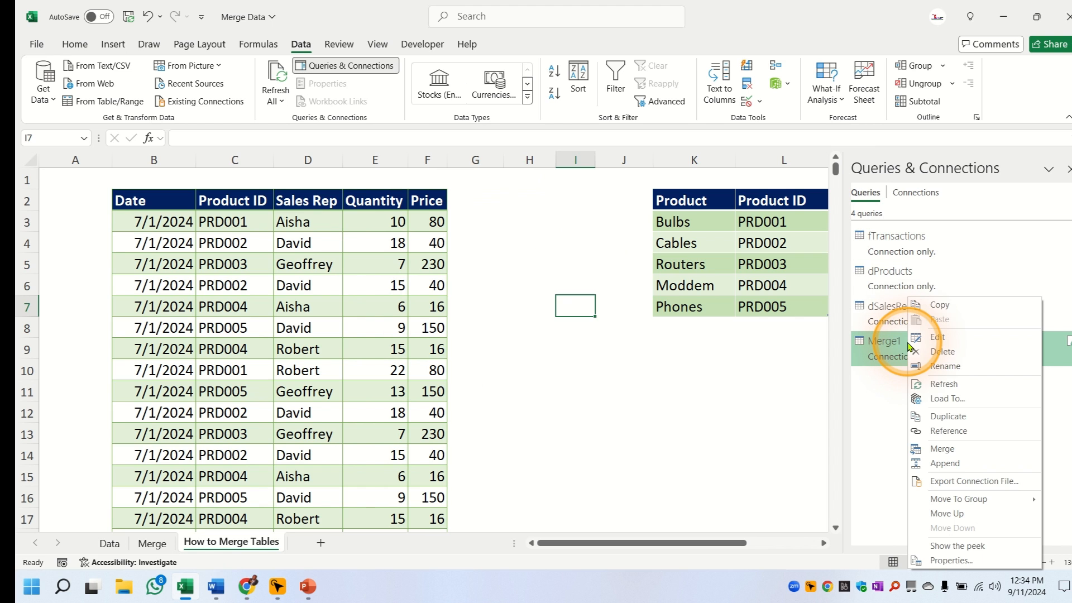
click(941, 368)
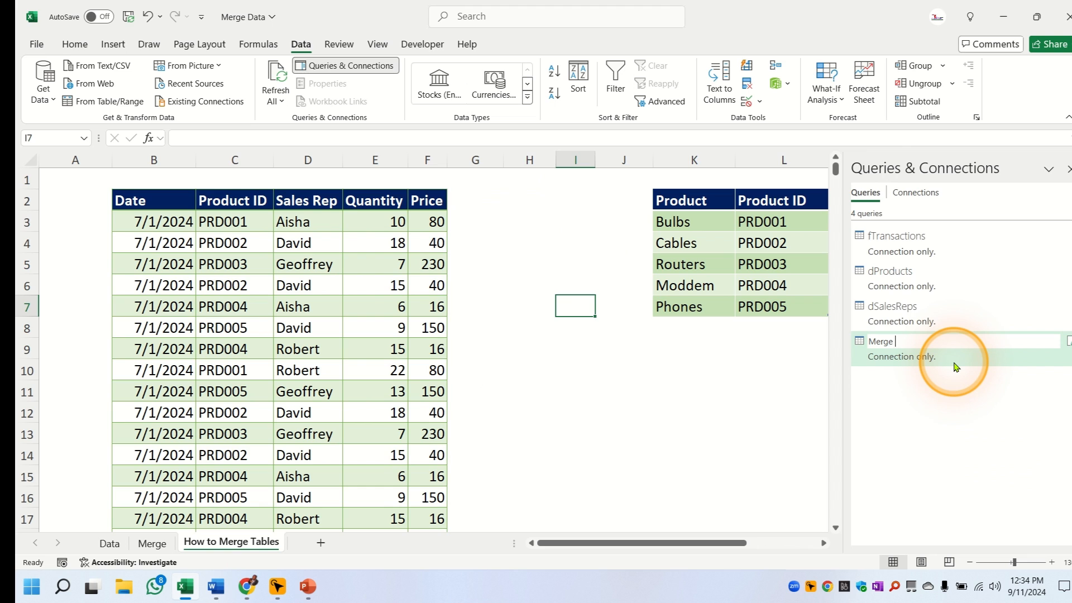
text(Merge Step 1)
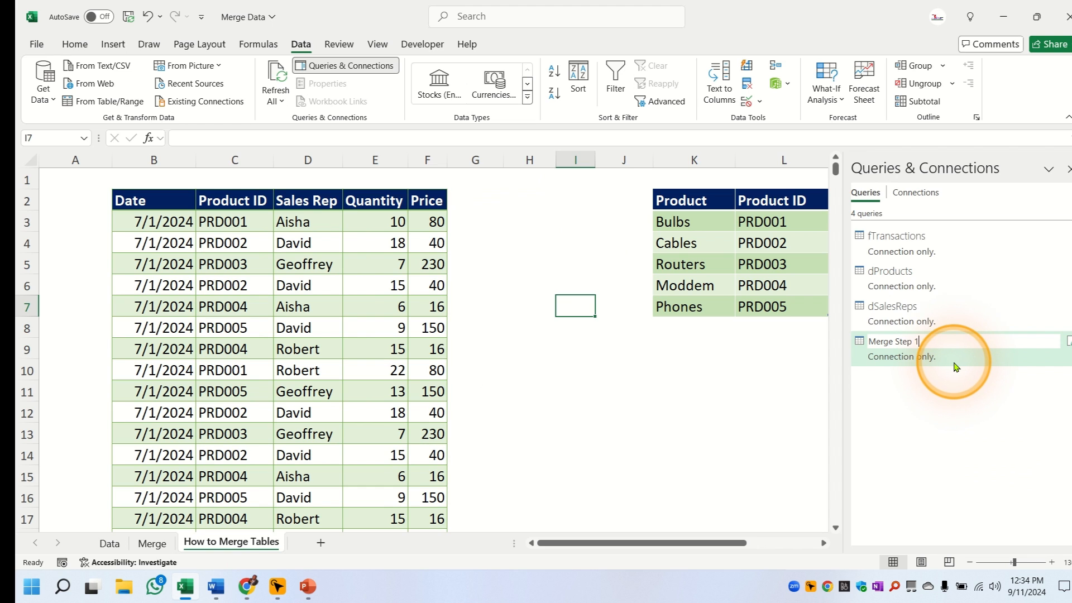
key(Return)
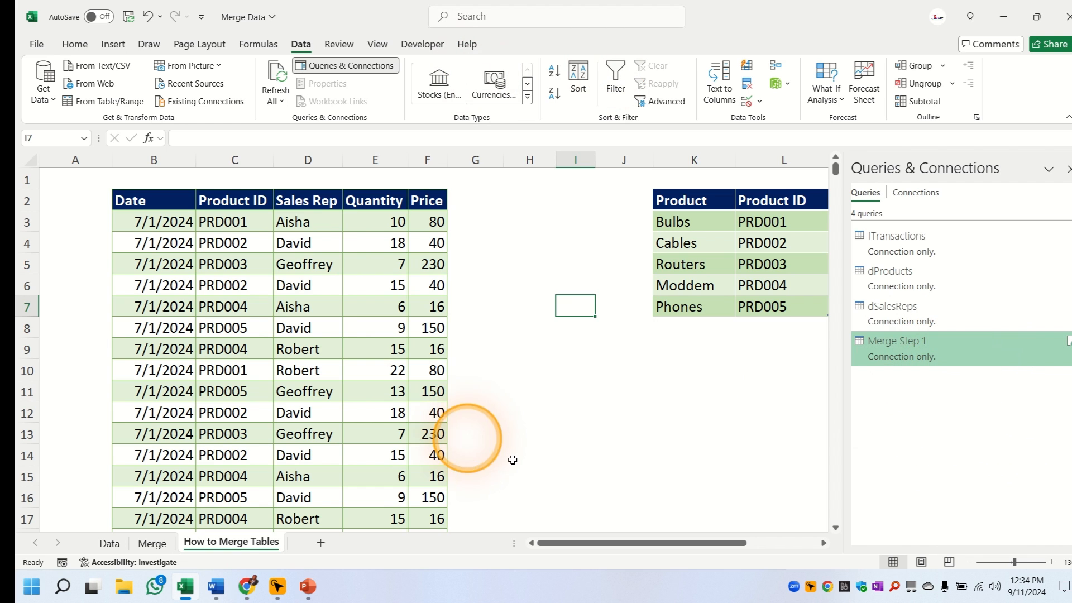
Merge the Merge Step 1 query with dSalesReps, matching both on Sales Rep with a left outer join.
click(42, 101)
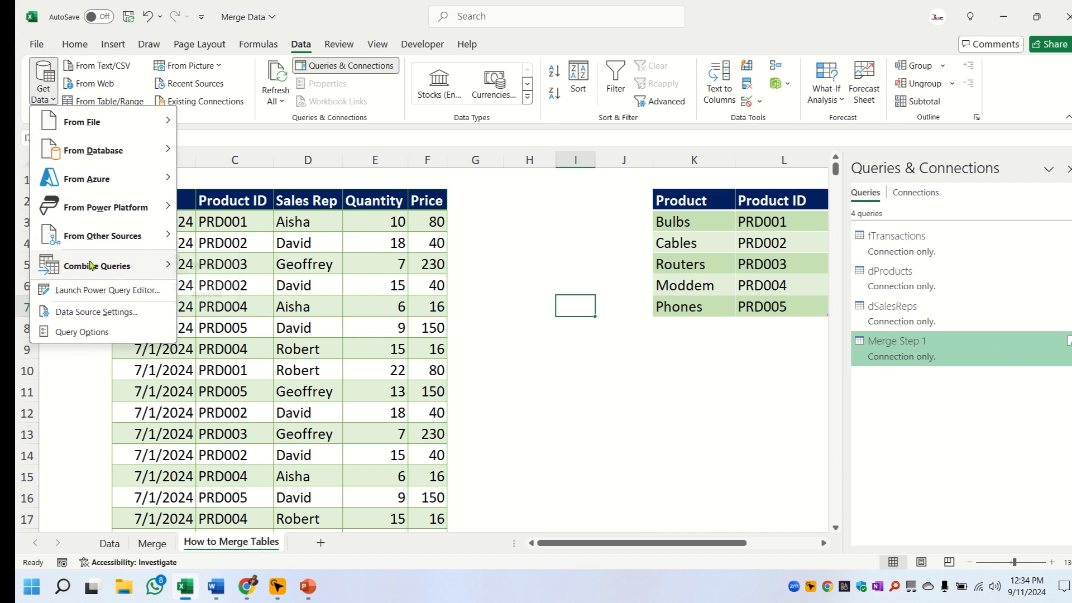
mouse_move(159, 266)
click(222, 266)
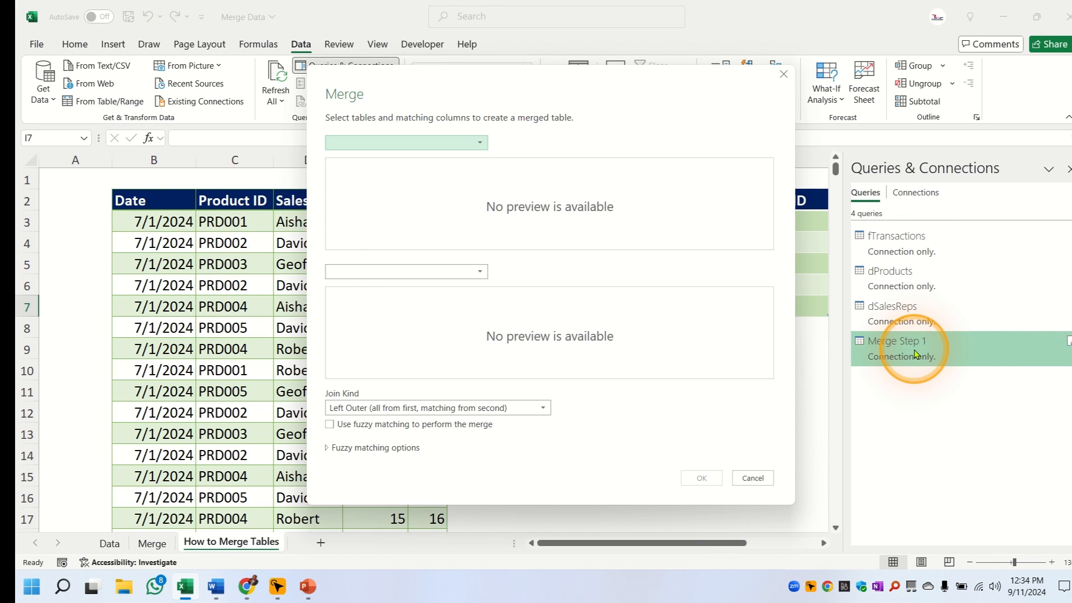
click(481, 143)
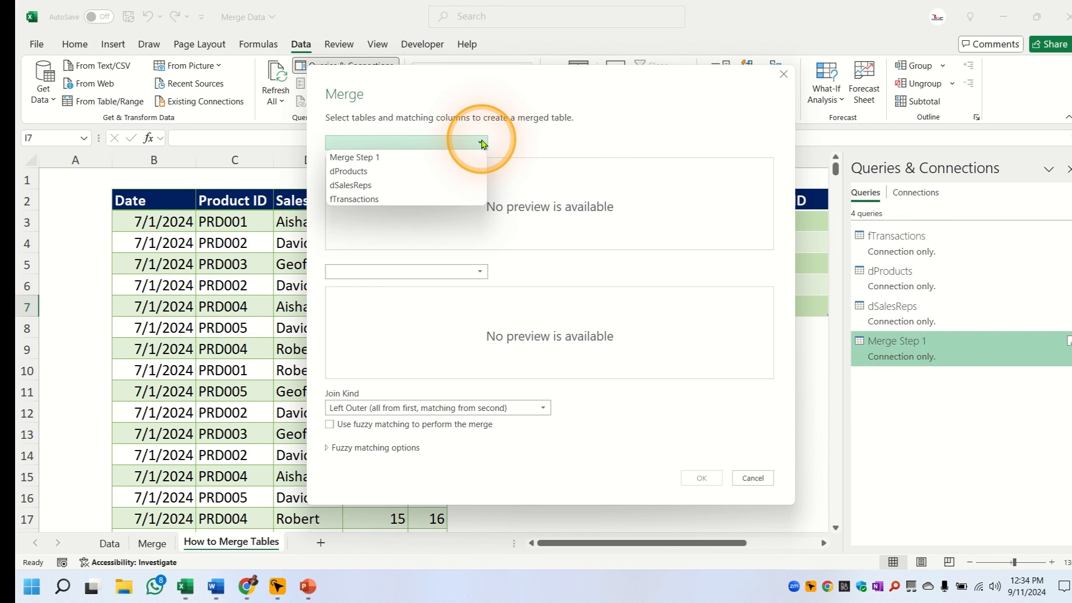
click(363, 161)
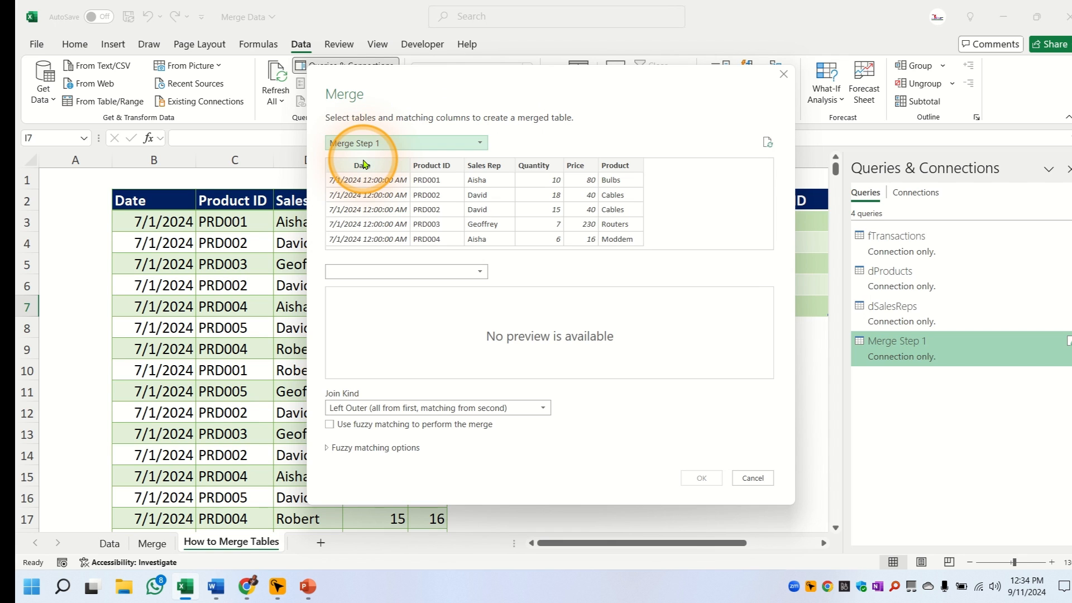
click(481, 271)
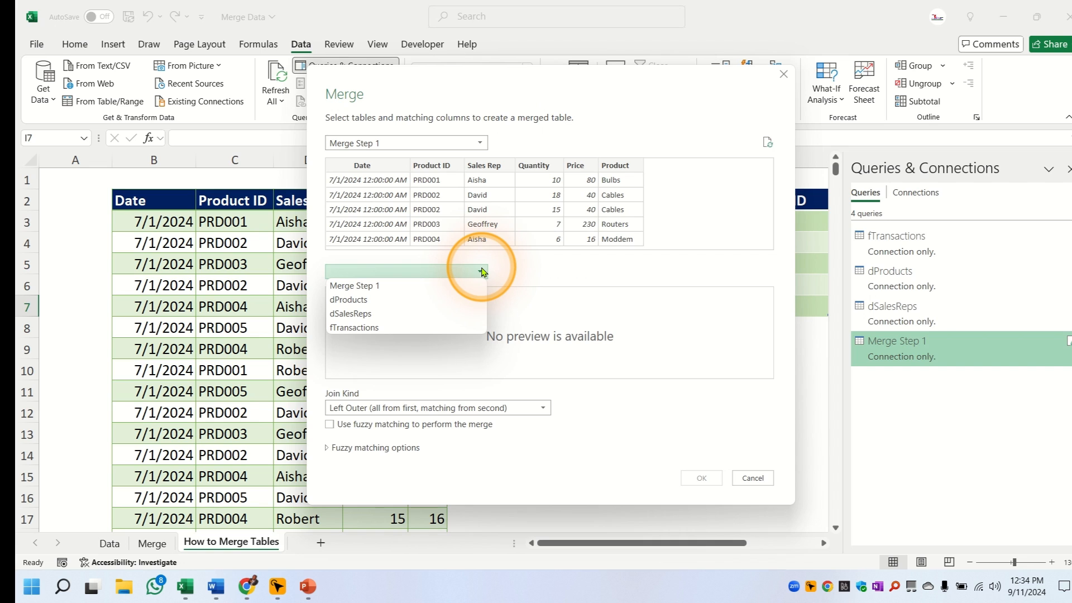
click(347, 313)
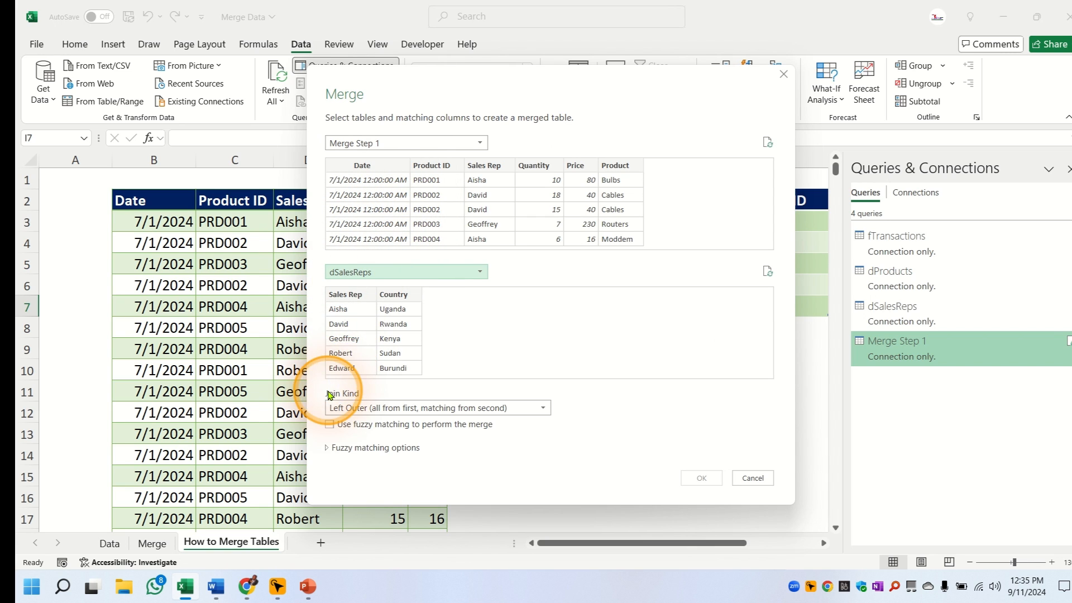
click(346, 294)
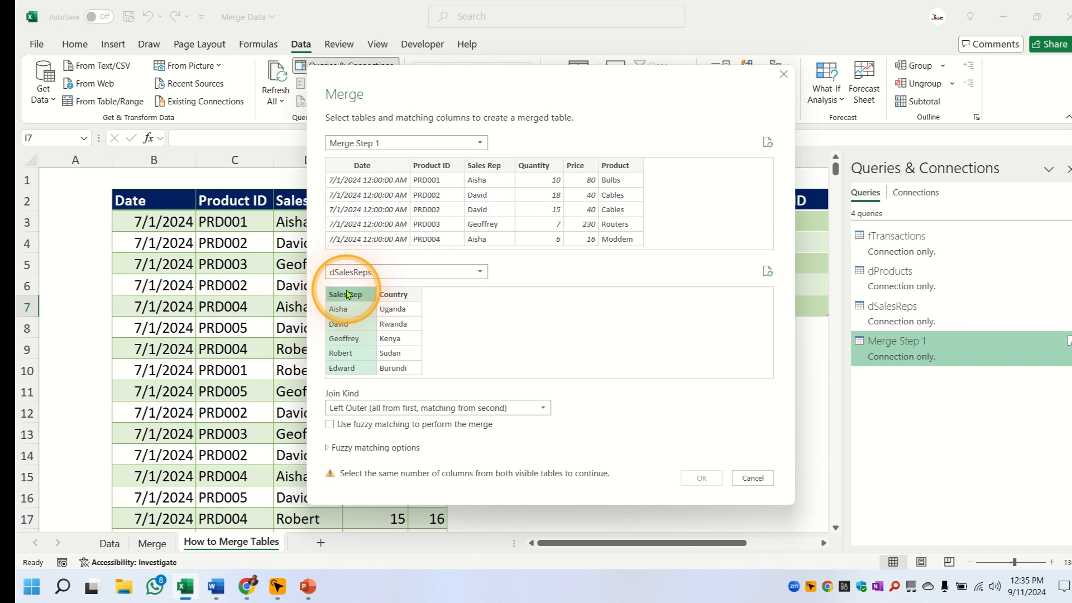
click(484, 166)
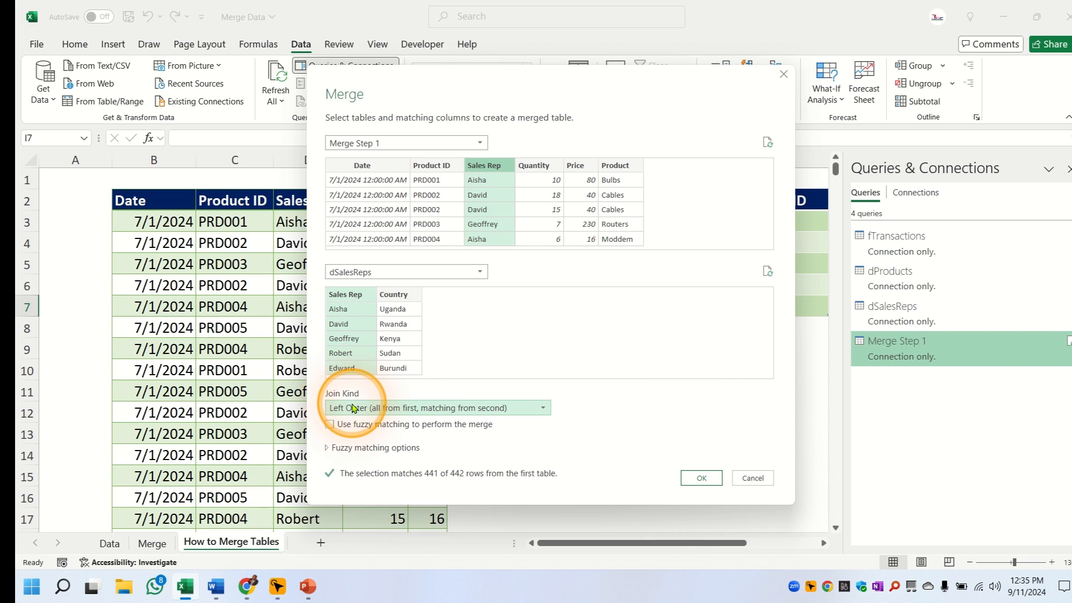
click(705, 479)
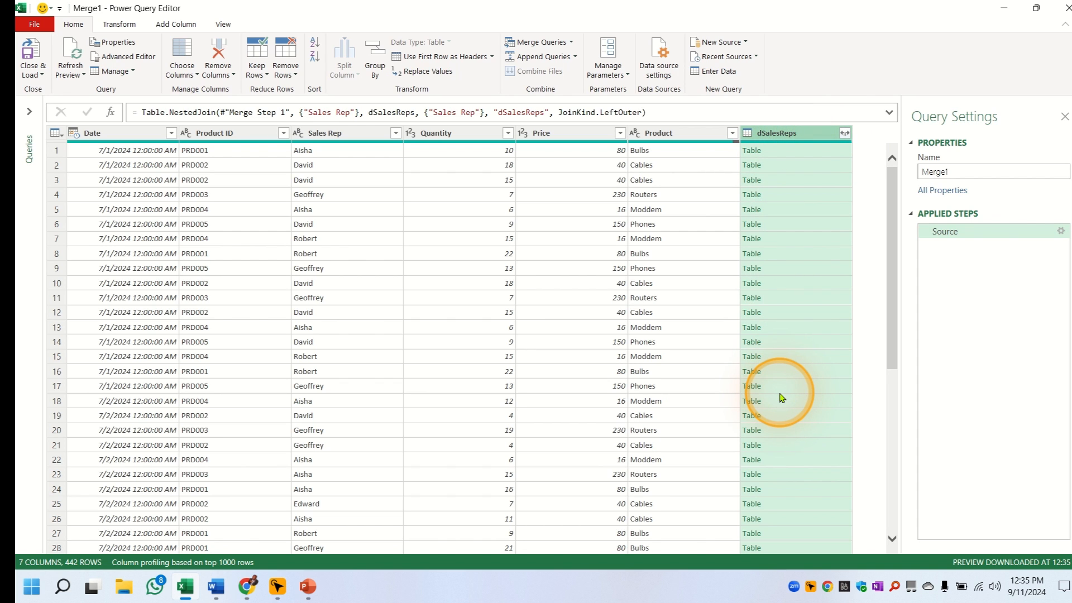
Expand the dSalesReps column to only the Country field, without the original column name as prefix.
click(844, 133)
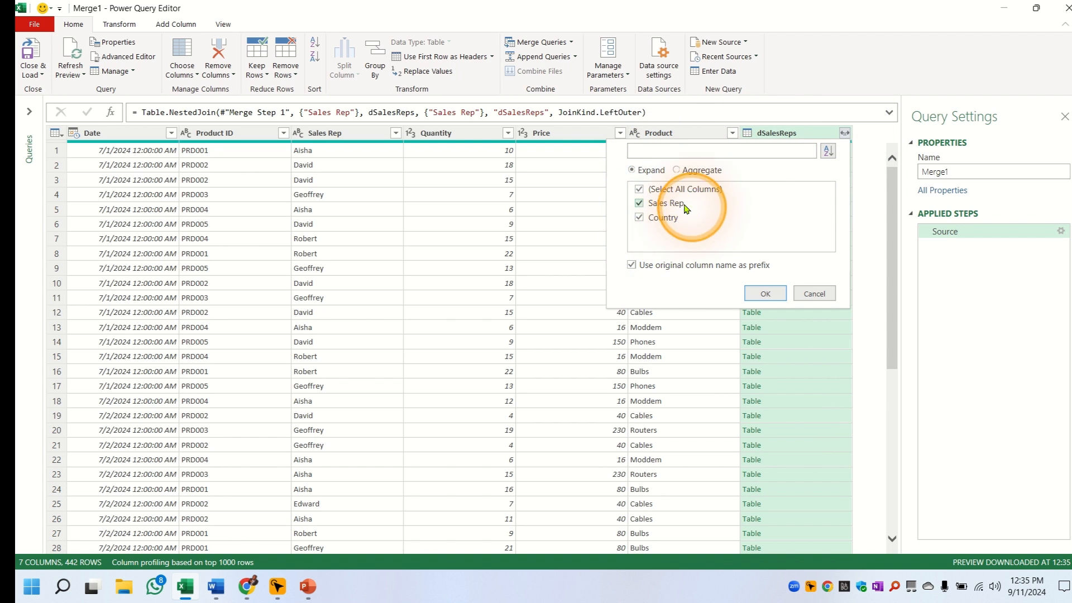
click(640, 205)
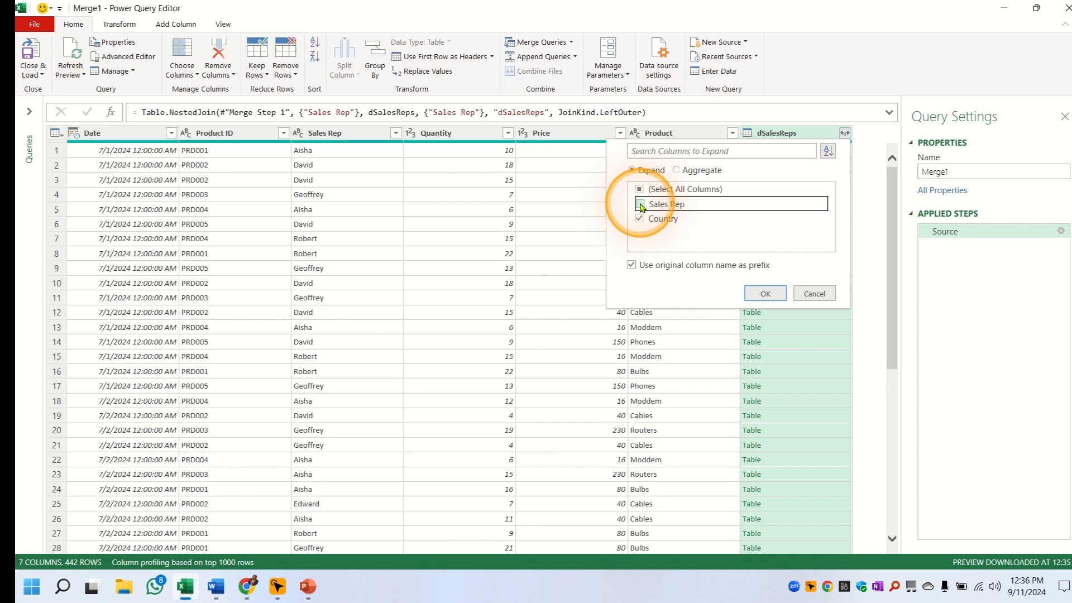
click(632, 266)
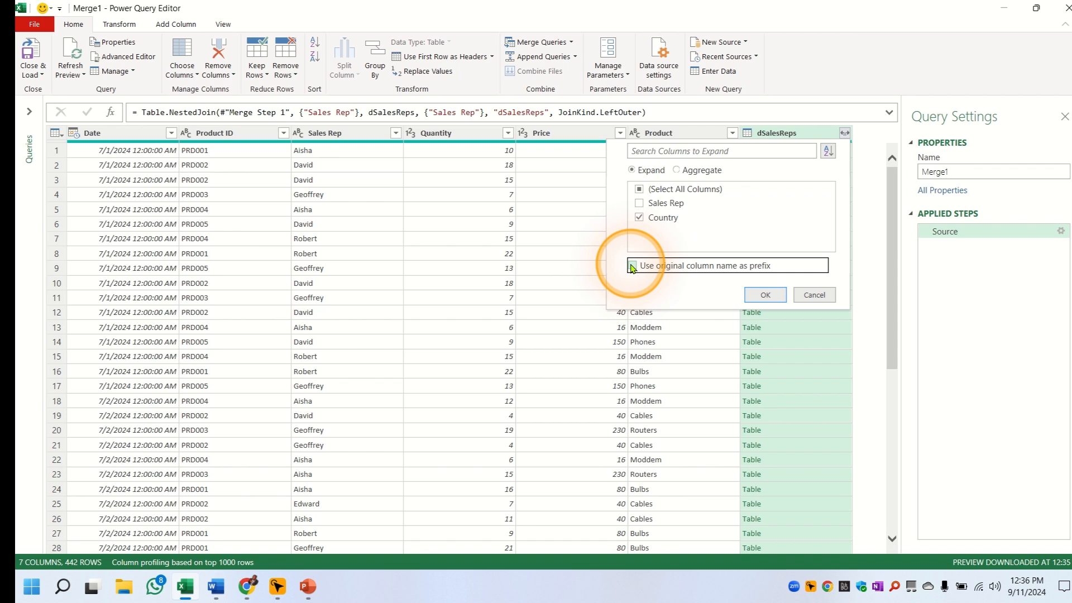
click(763, 294)
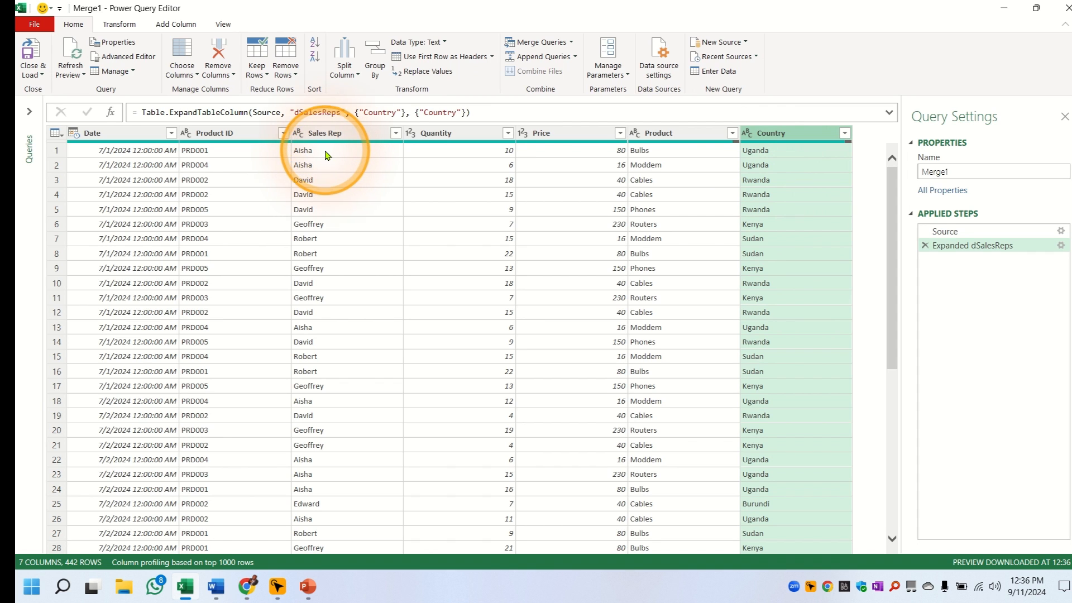
Close the Power Query Editor and load the final merged query as a table on a new worksheet.
click(37, 27)
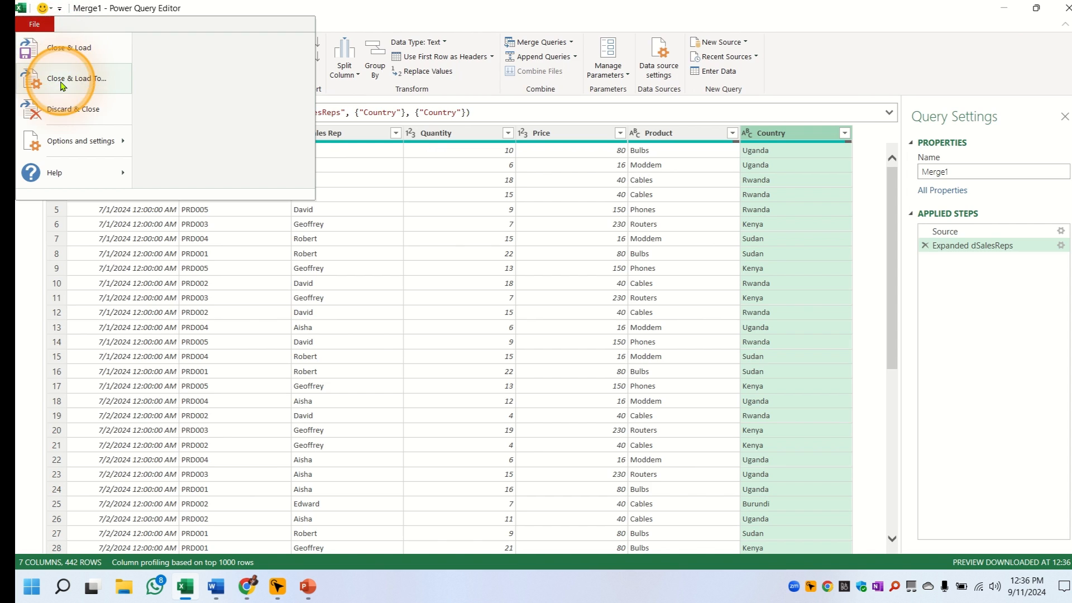
click(59, 82)
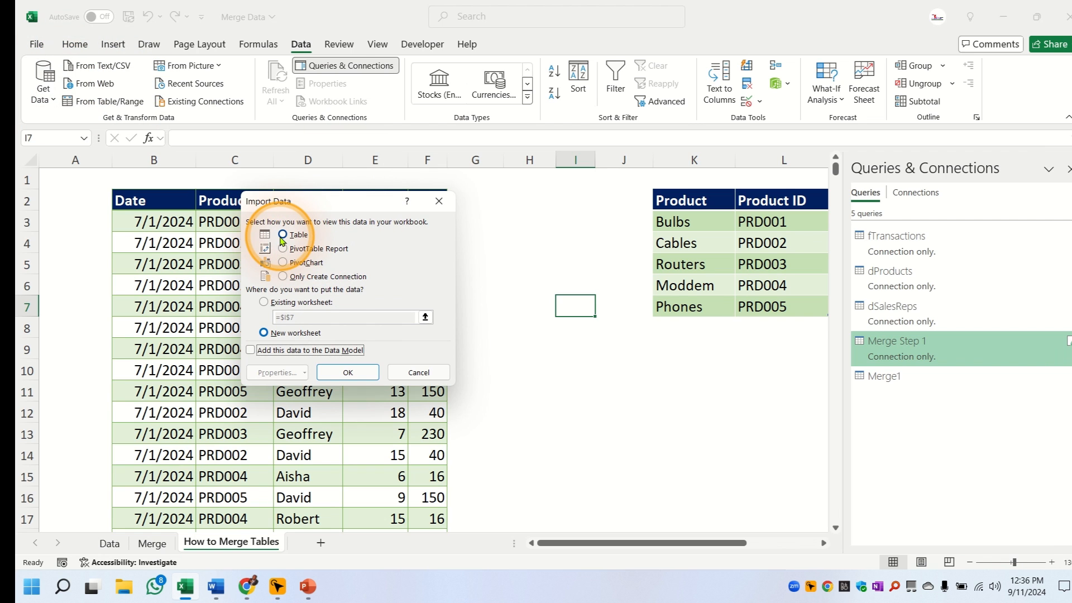
click(347, 374)
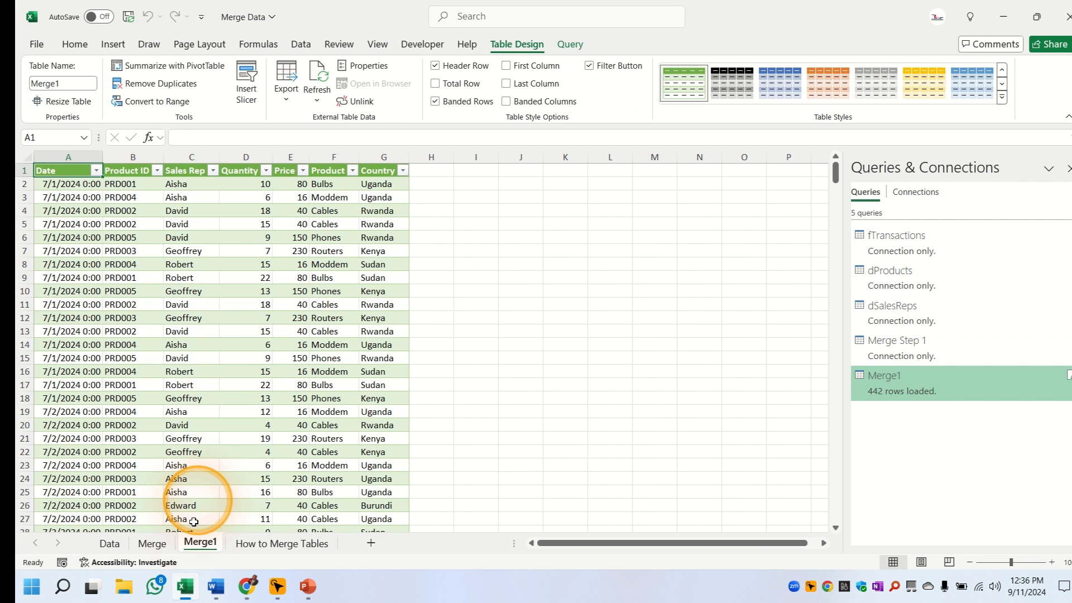
Rename the new worksheet as Combined Data and select a cell inside its merged table.
double_click(199, 543)
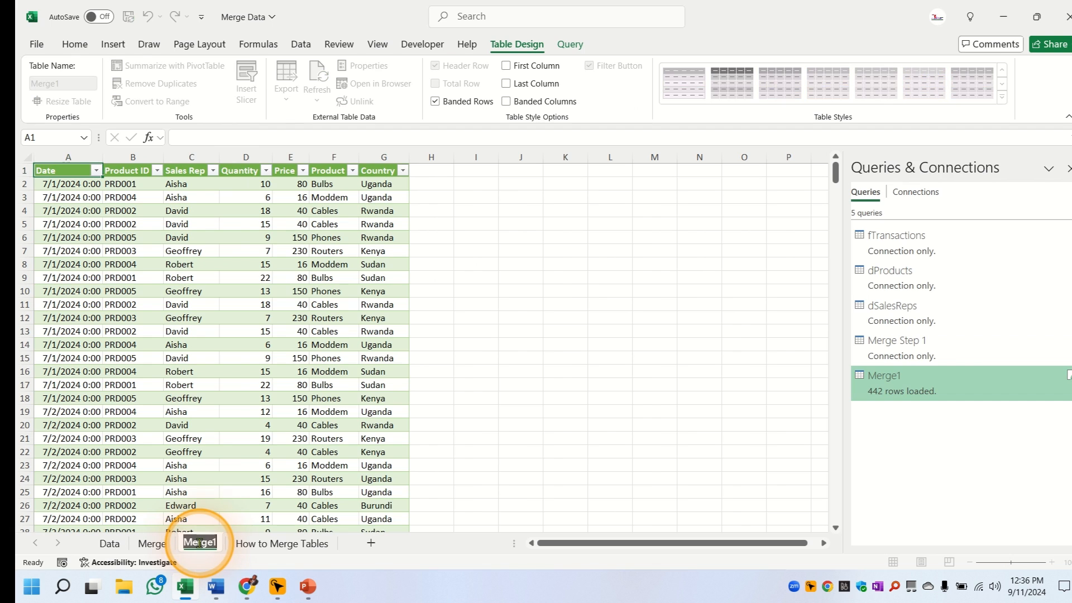
text(Co)
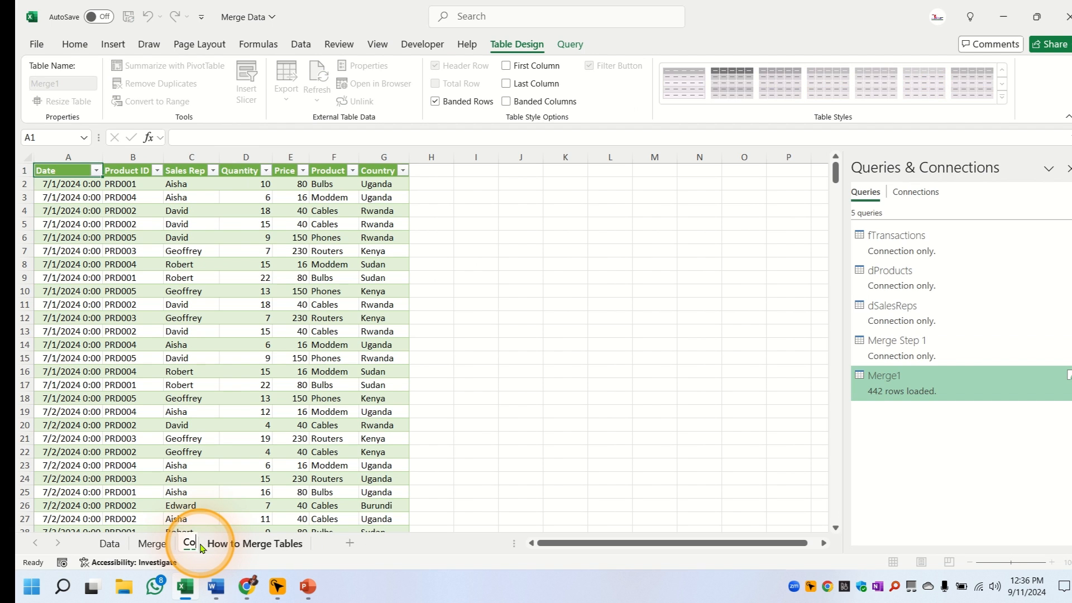
text(mbined Data)
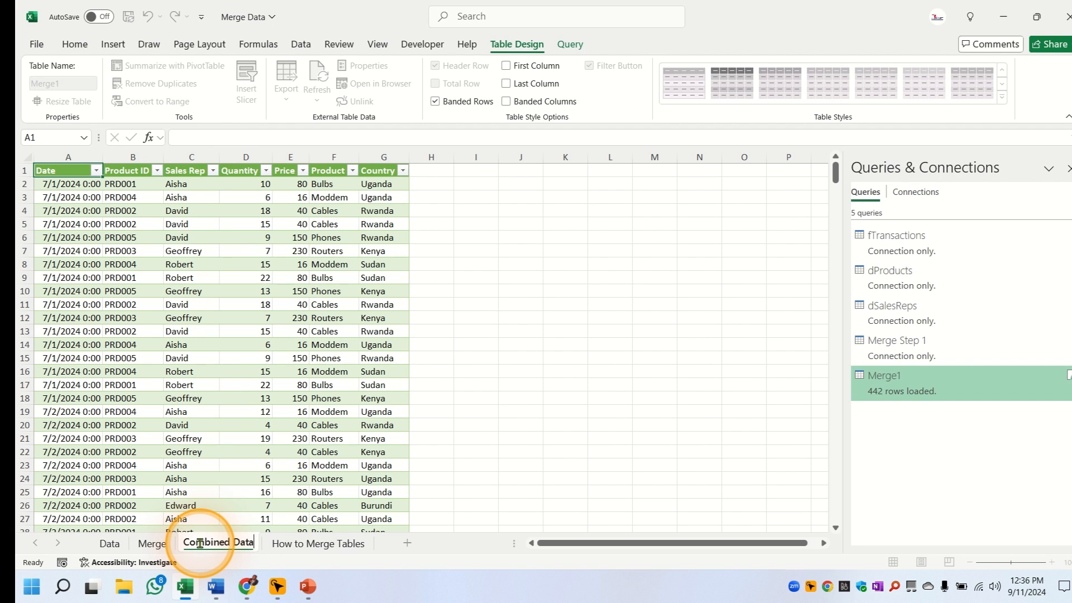
key(Return)
click(565, 317)
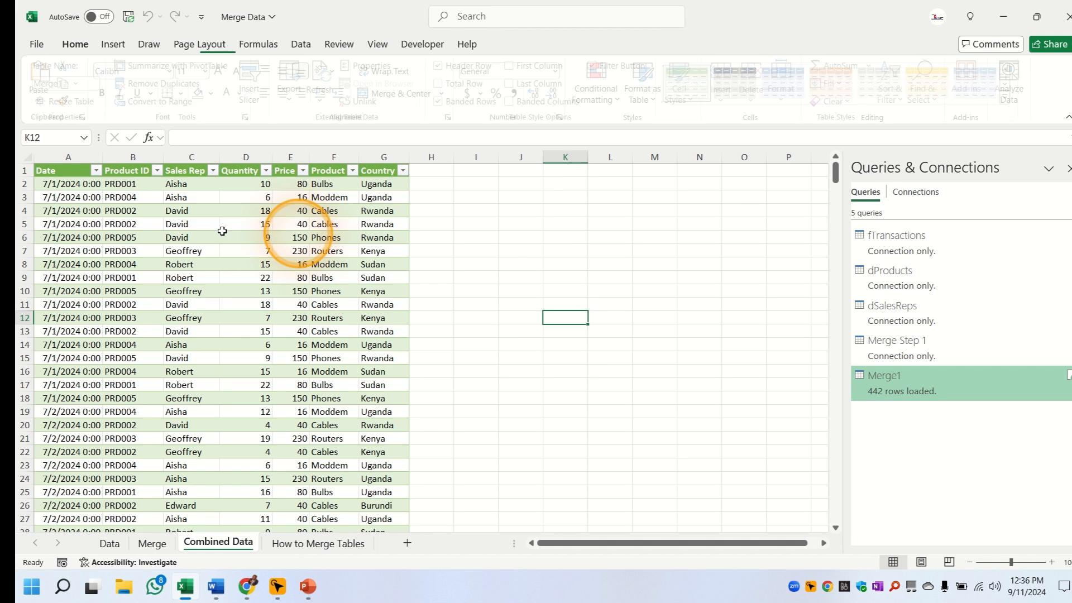
click(239, 276)
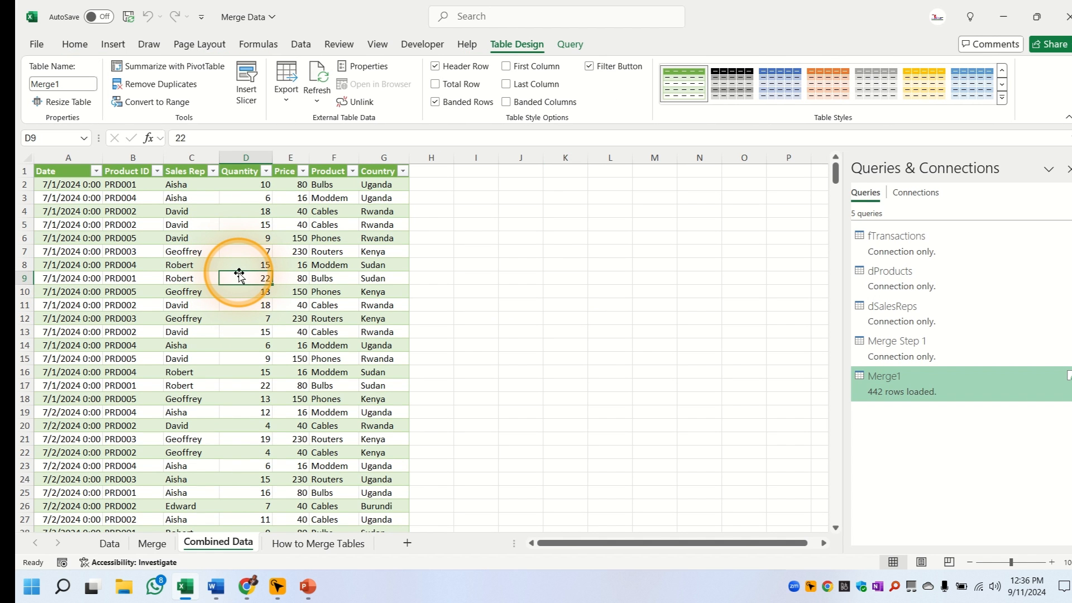